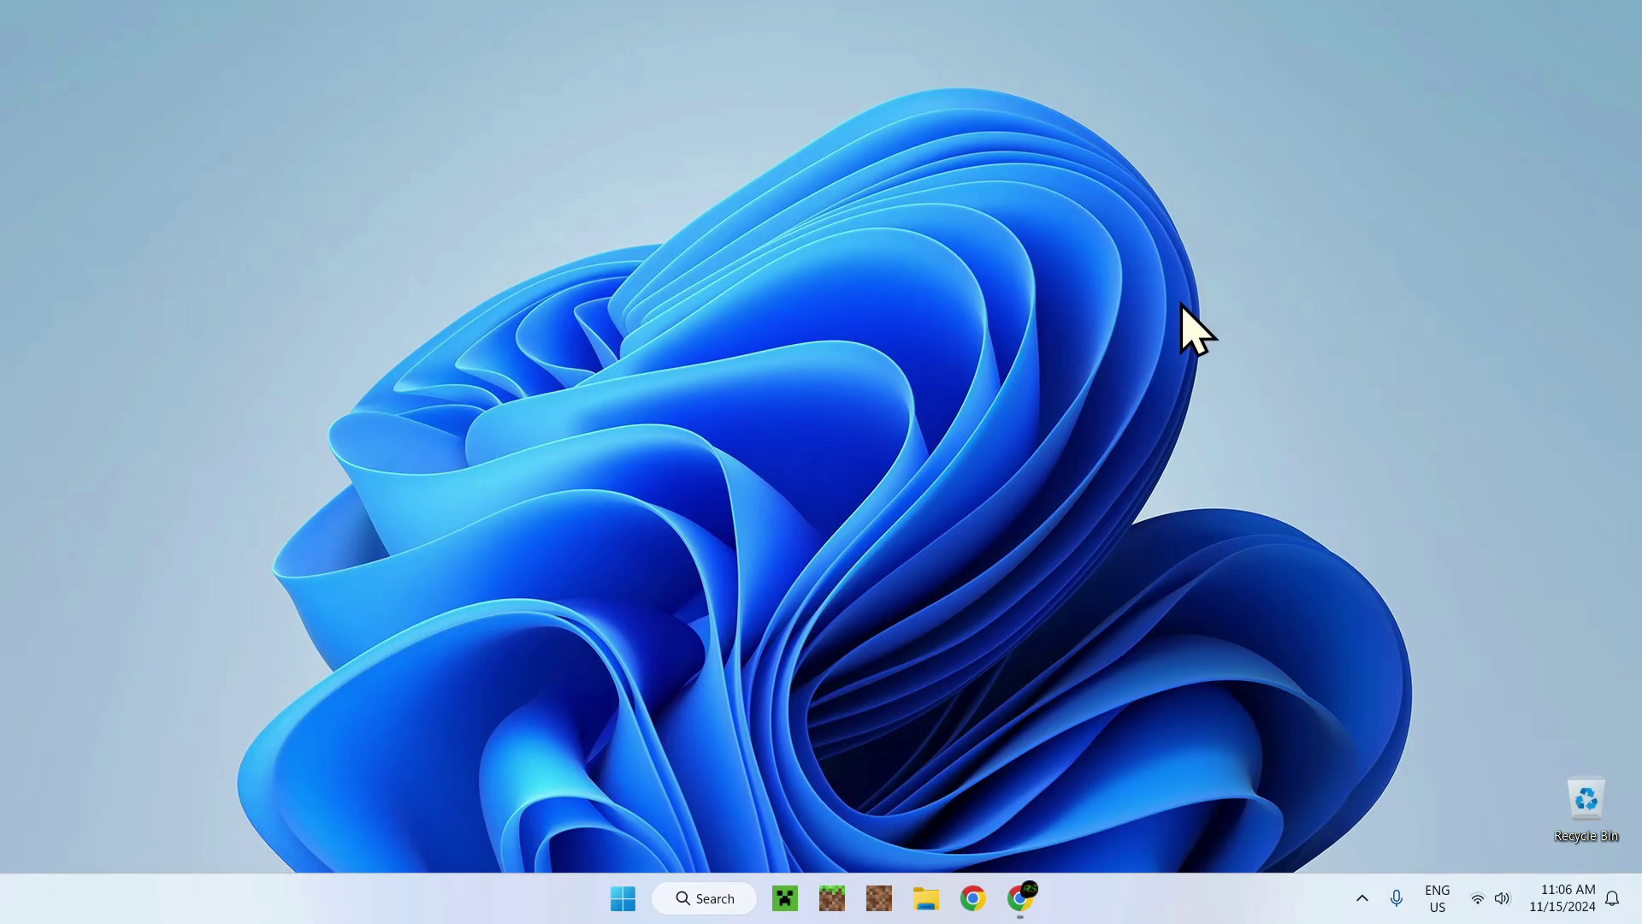
Return to Chrome and open the Reverse Steve server's Overview from the Servers list
{"action": "left_click", "coordinate": [1023, 898]}
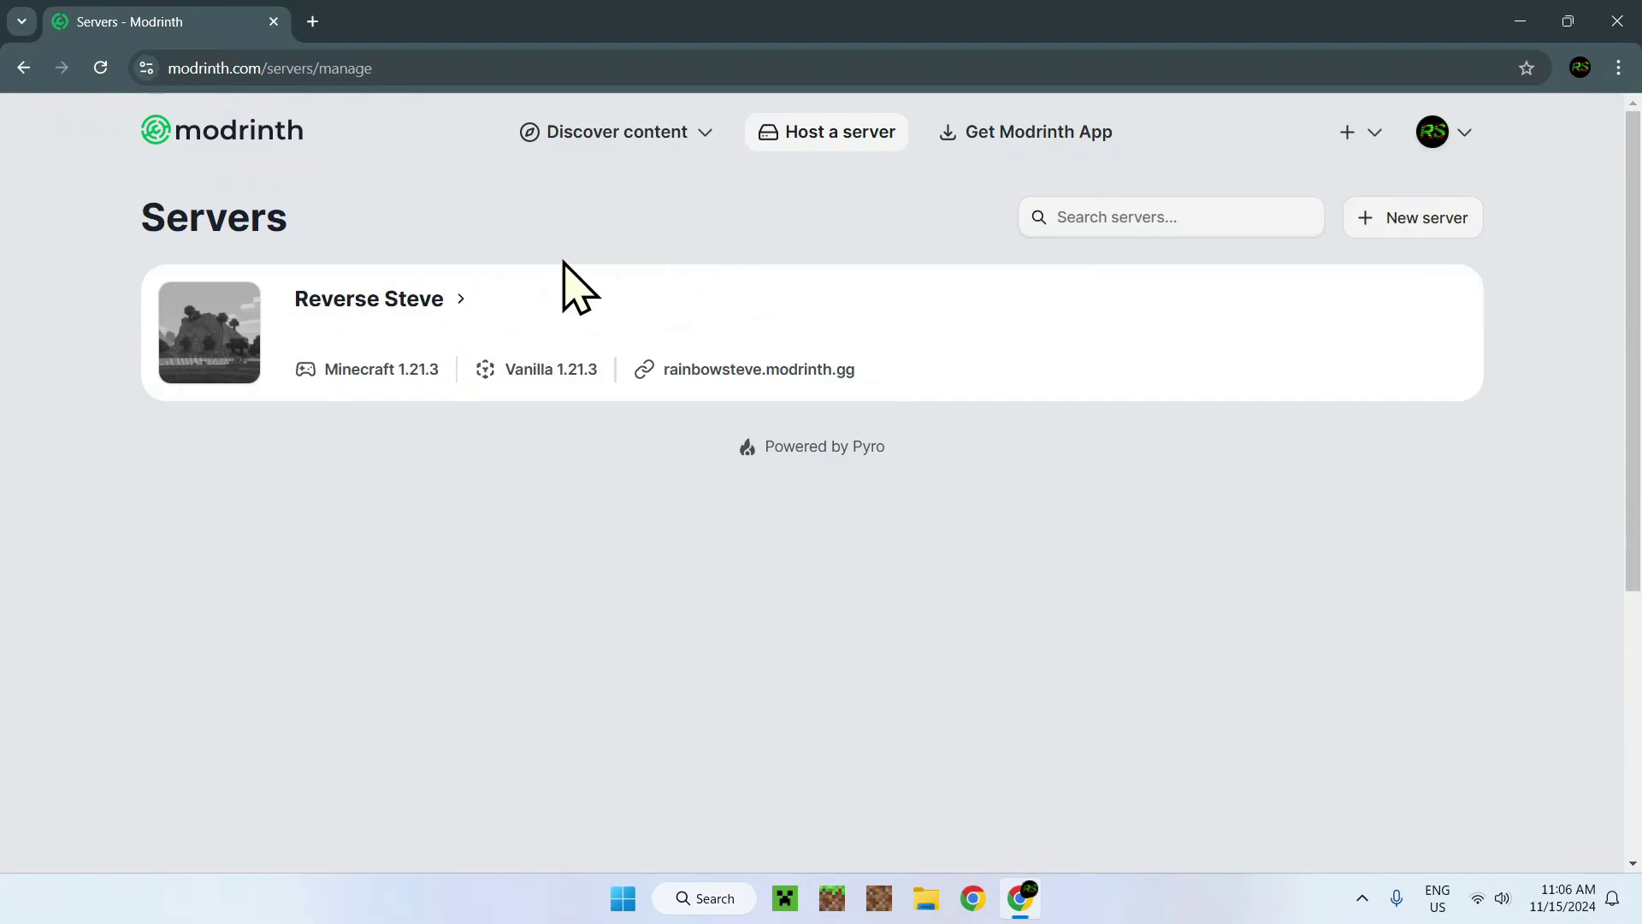
{"action": "left_click", "coordinate": [352, 308]}
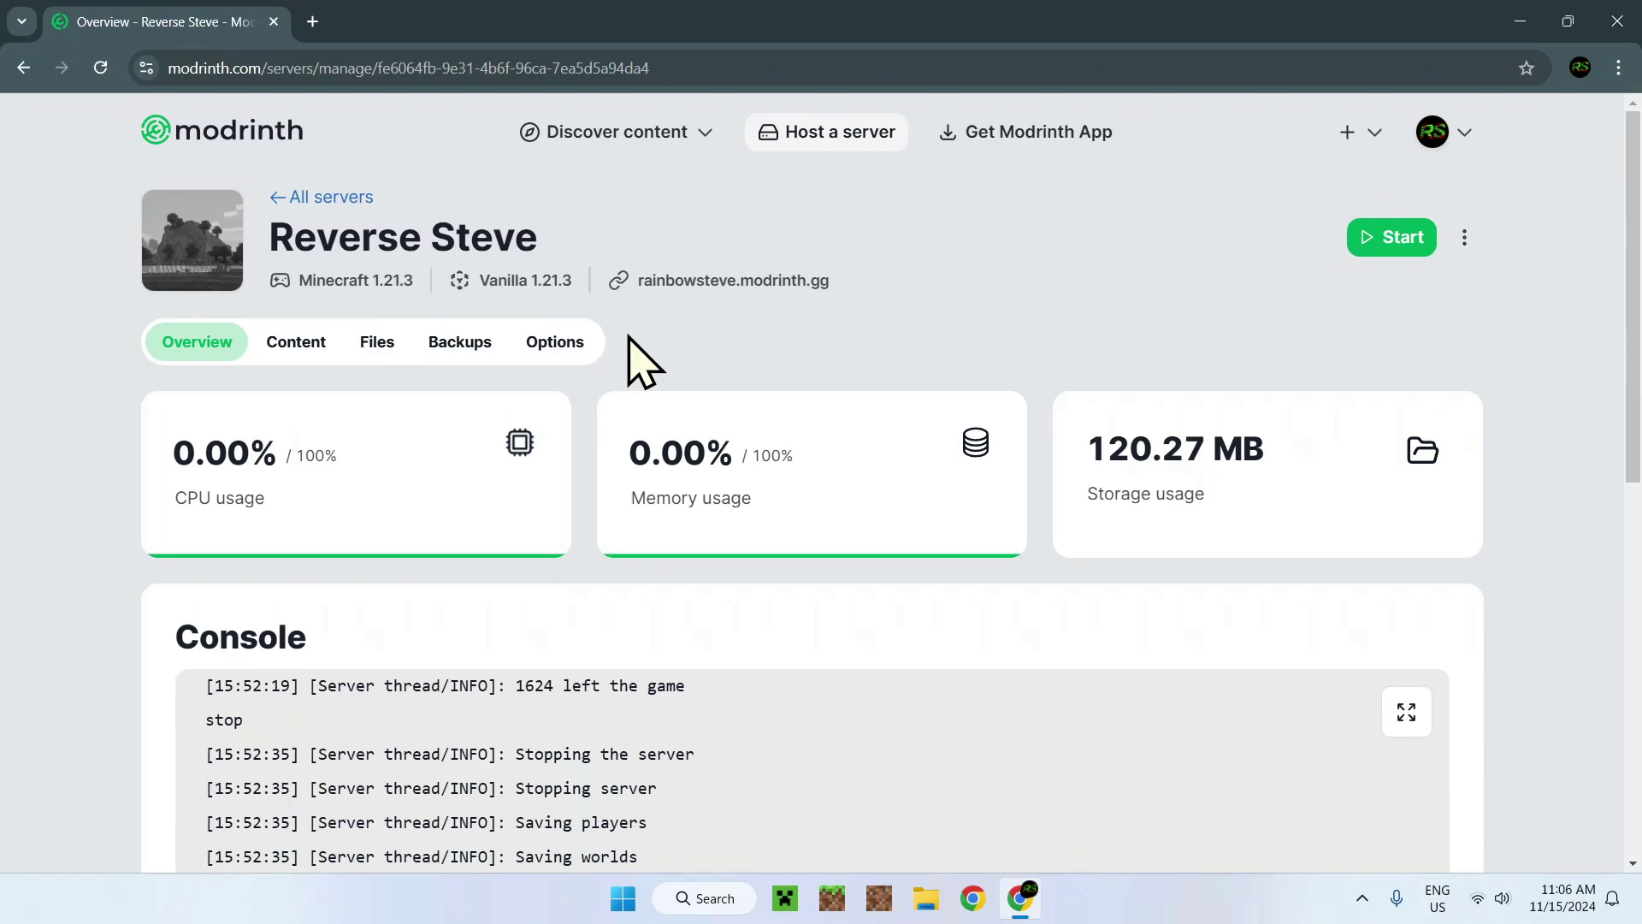
Open server.properties from the Reverse Steve Files tab and scroll through its settings
{"action": "left_click", "coordinate": [377, 366]}
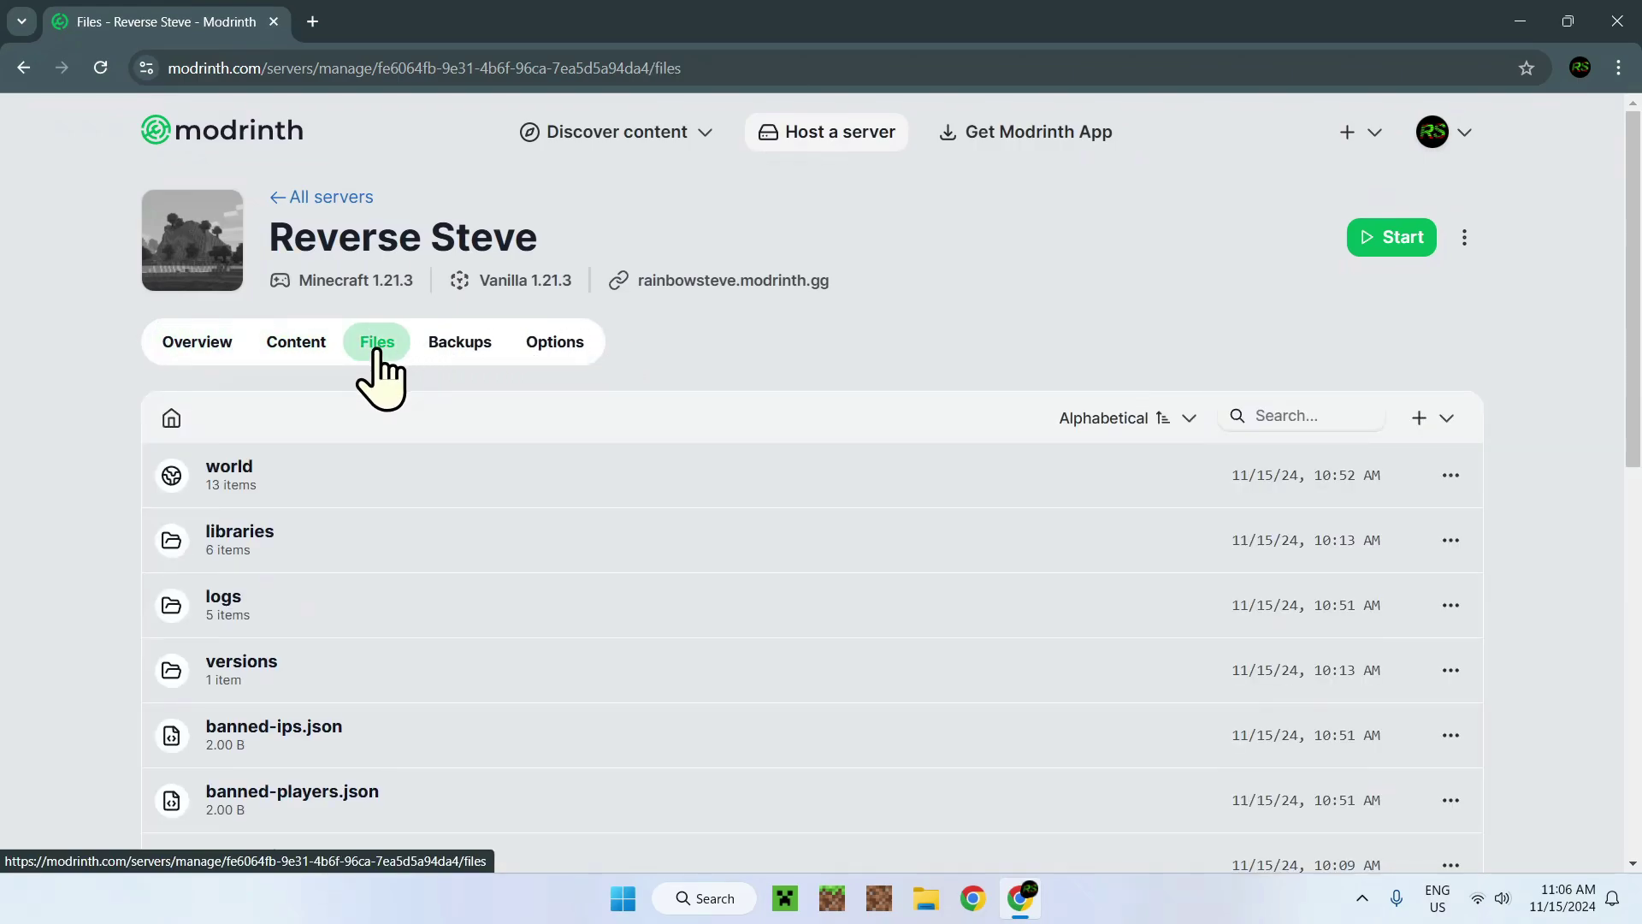
{"action": "scroll", "coordinate": [77, 441], "scroll_direction": "down", "scroll_amount": 6}
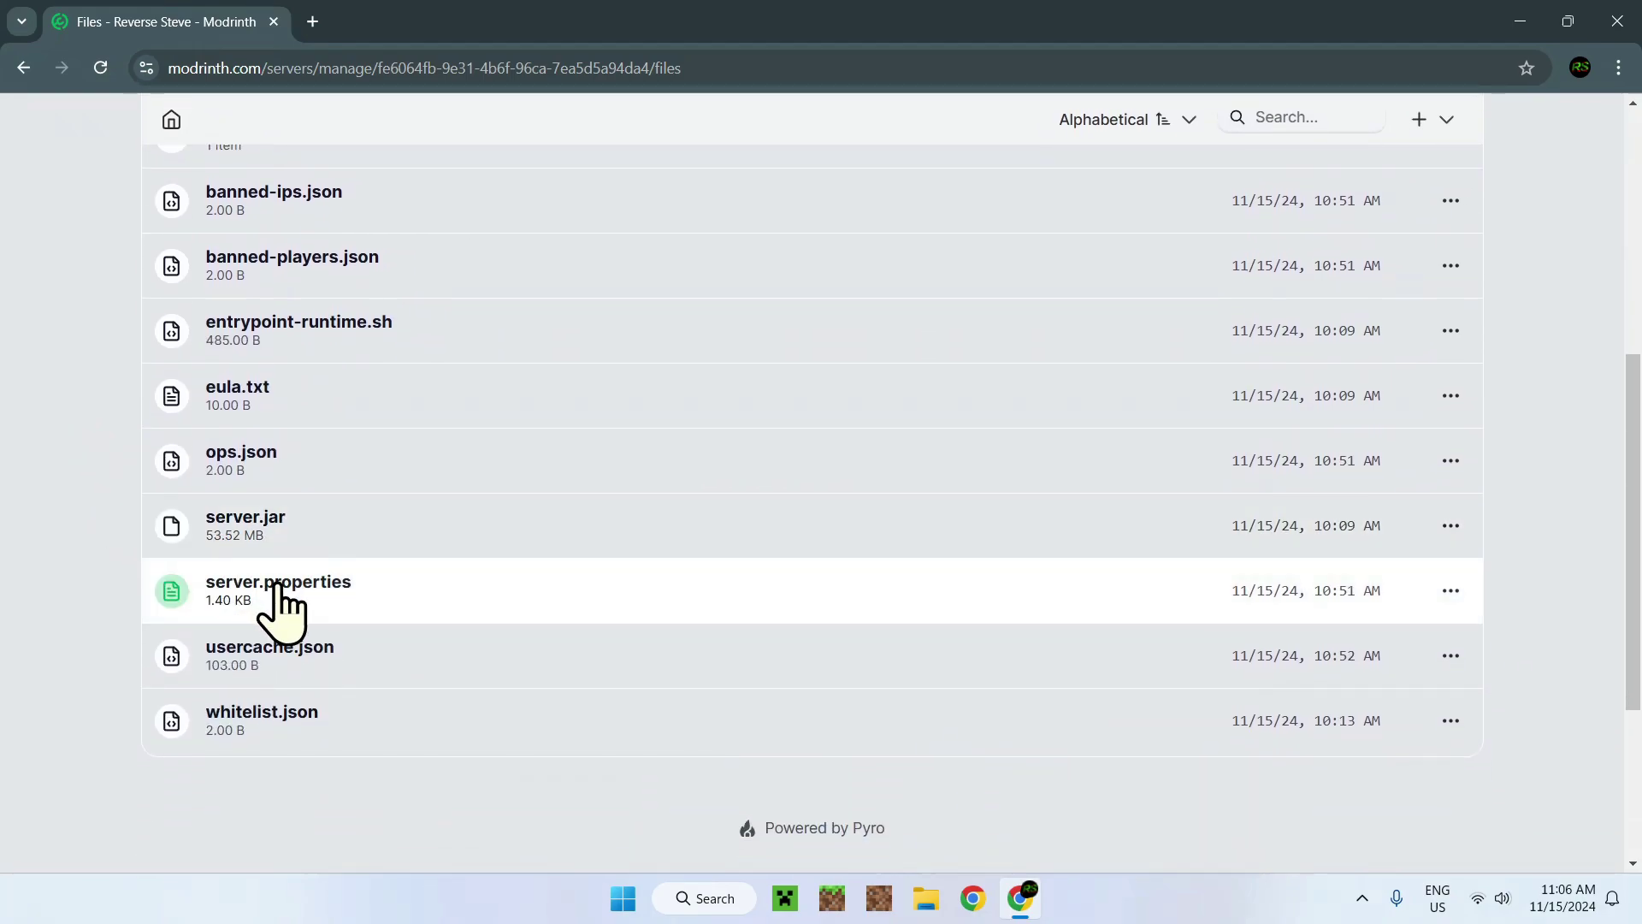
{"action": "left_click", "coordinate": [277, 588]}
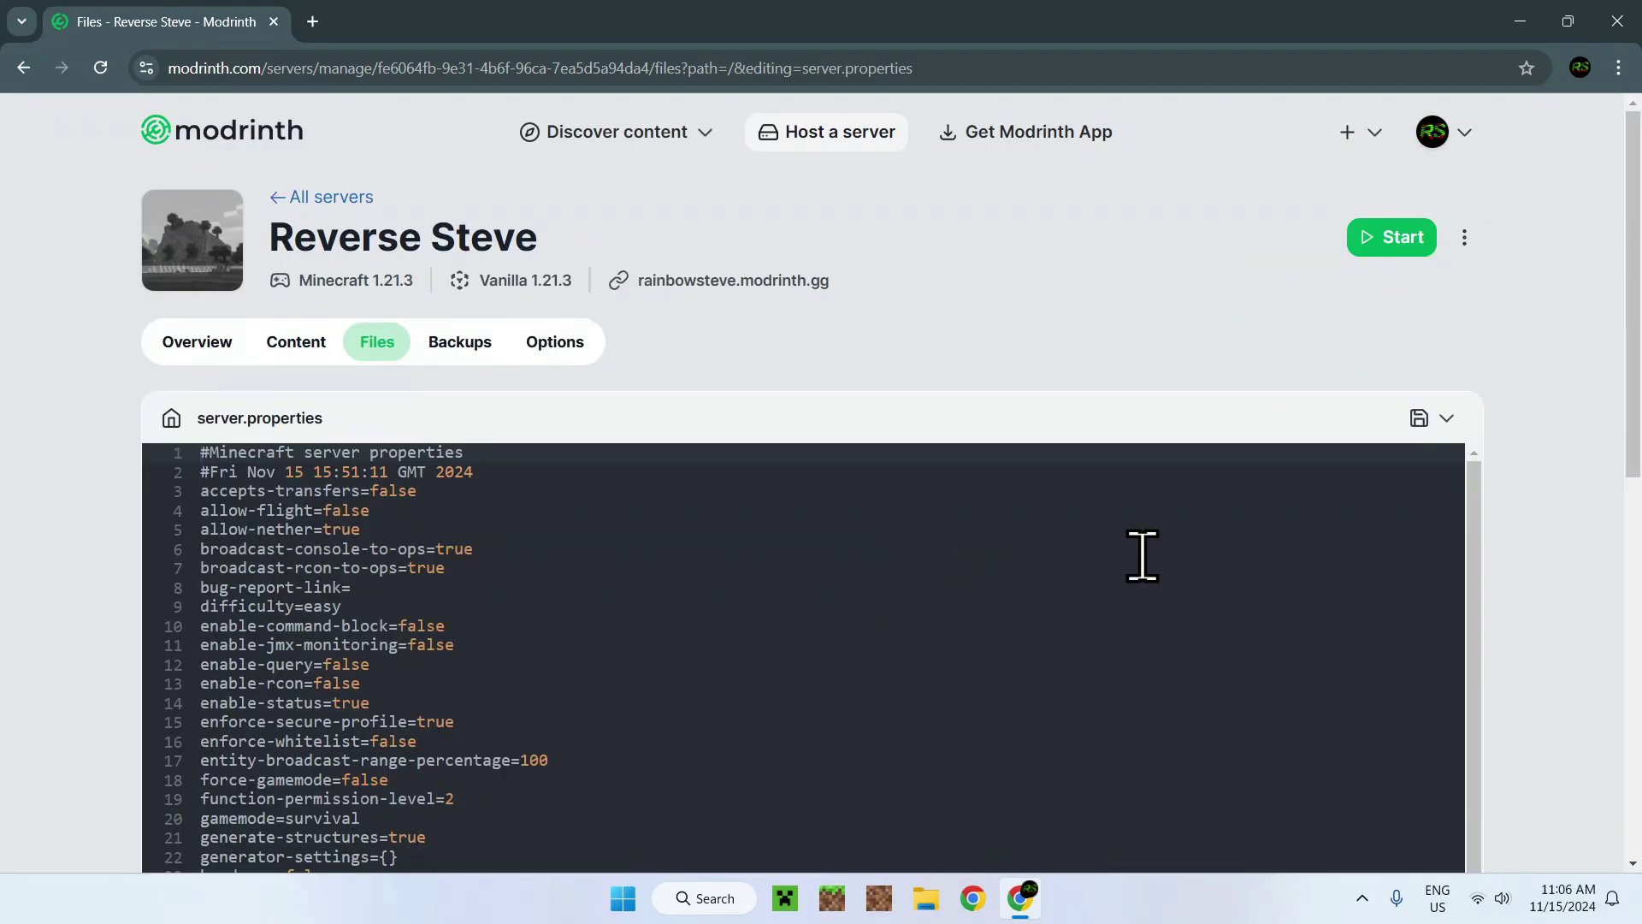
{"action": "scroll", "coordinate": [1553, 569], "scroll_direction": "down", "scroll_amount": 5}
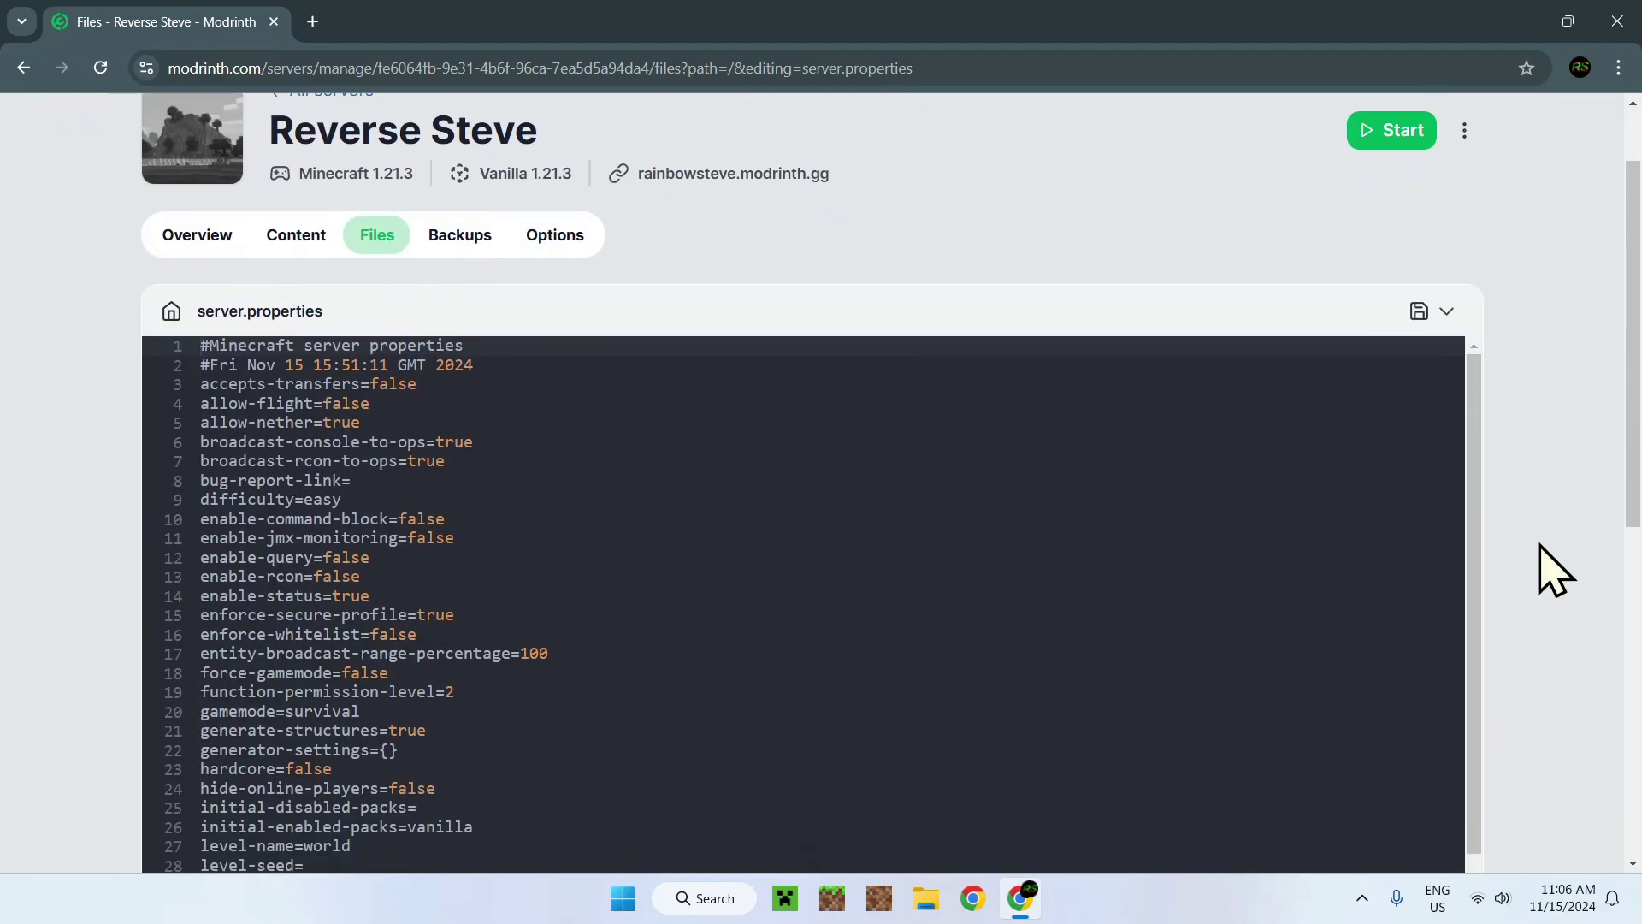
{"action": "scroll", "coordinate": [1192, 511], "scroll_direction": "down", "scroll_amount": 4}
{"action": "scroll", "coordinate": [1191, 505], "scroll_direction": "up", "scroll_amount": 10}
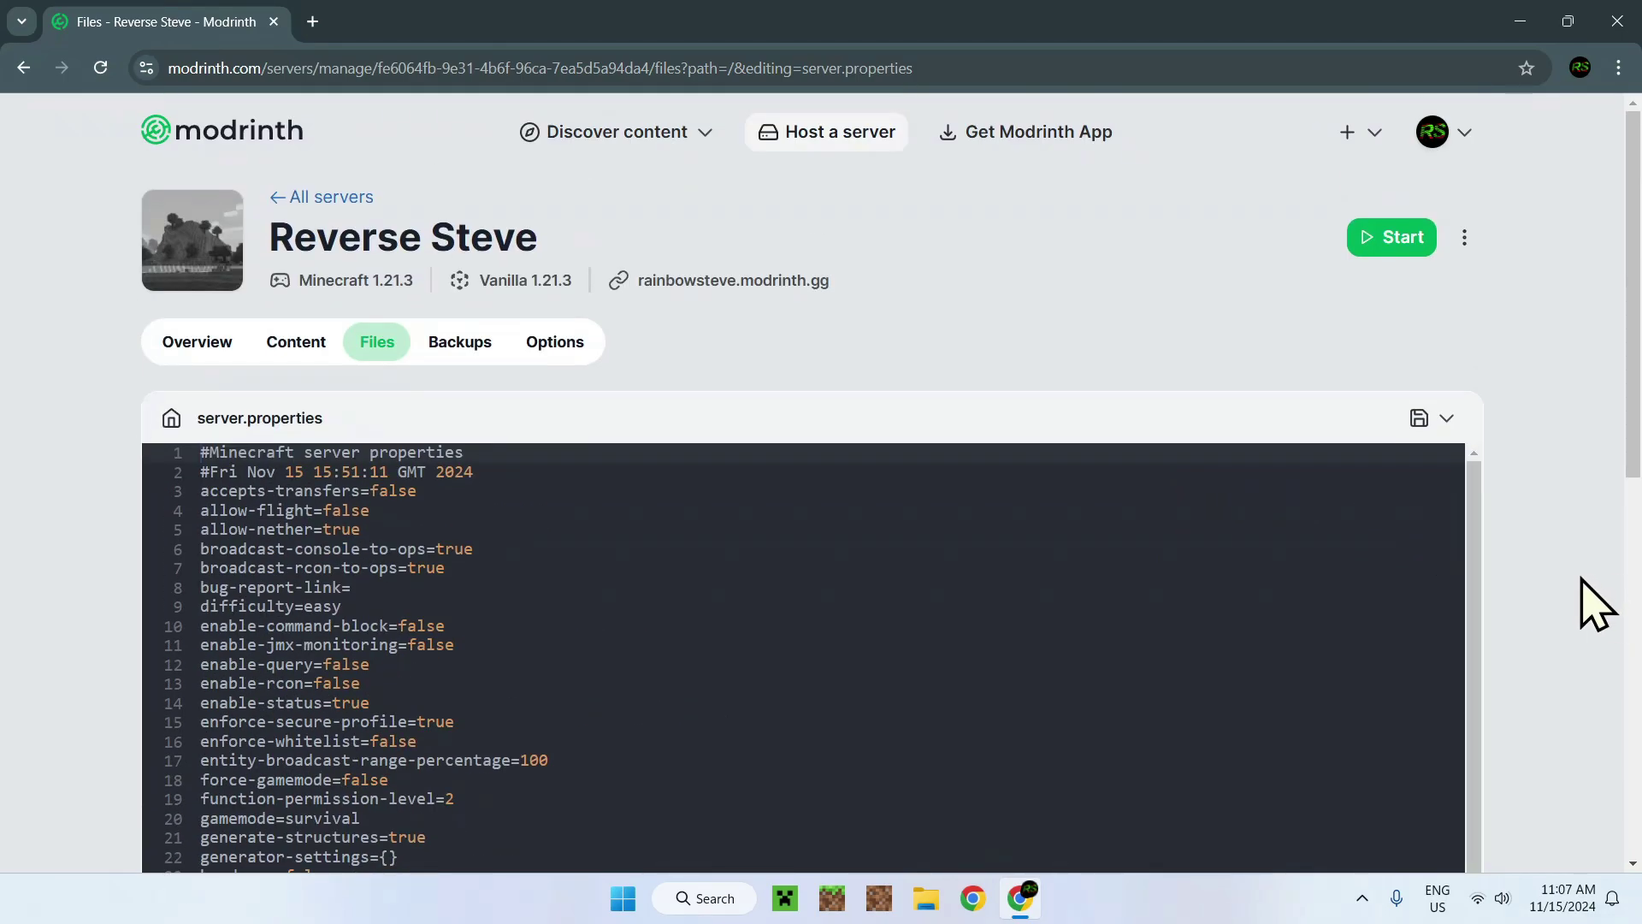
Go to Options > Properties from the Overview and scroll through the server properties
{"action": "left_click", "coordinate": [213, 345]}
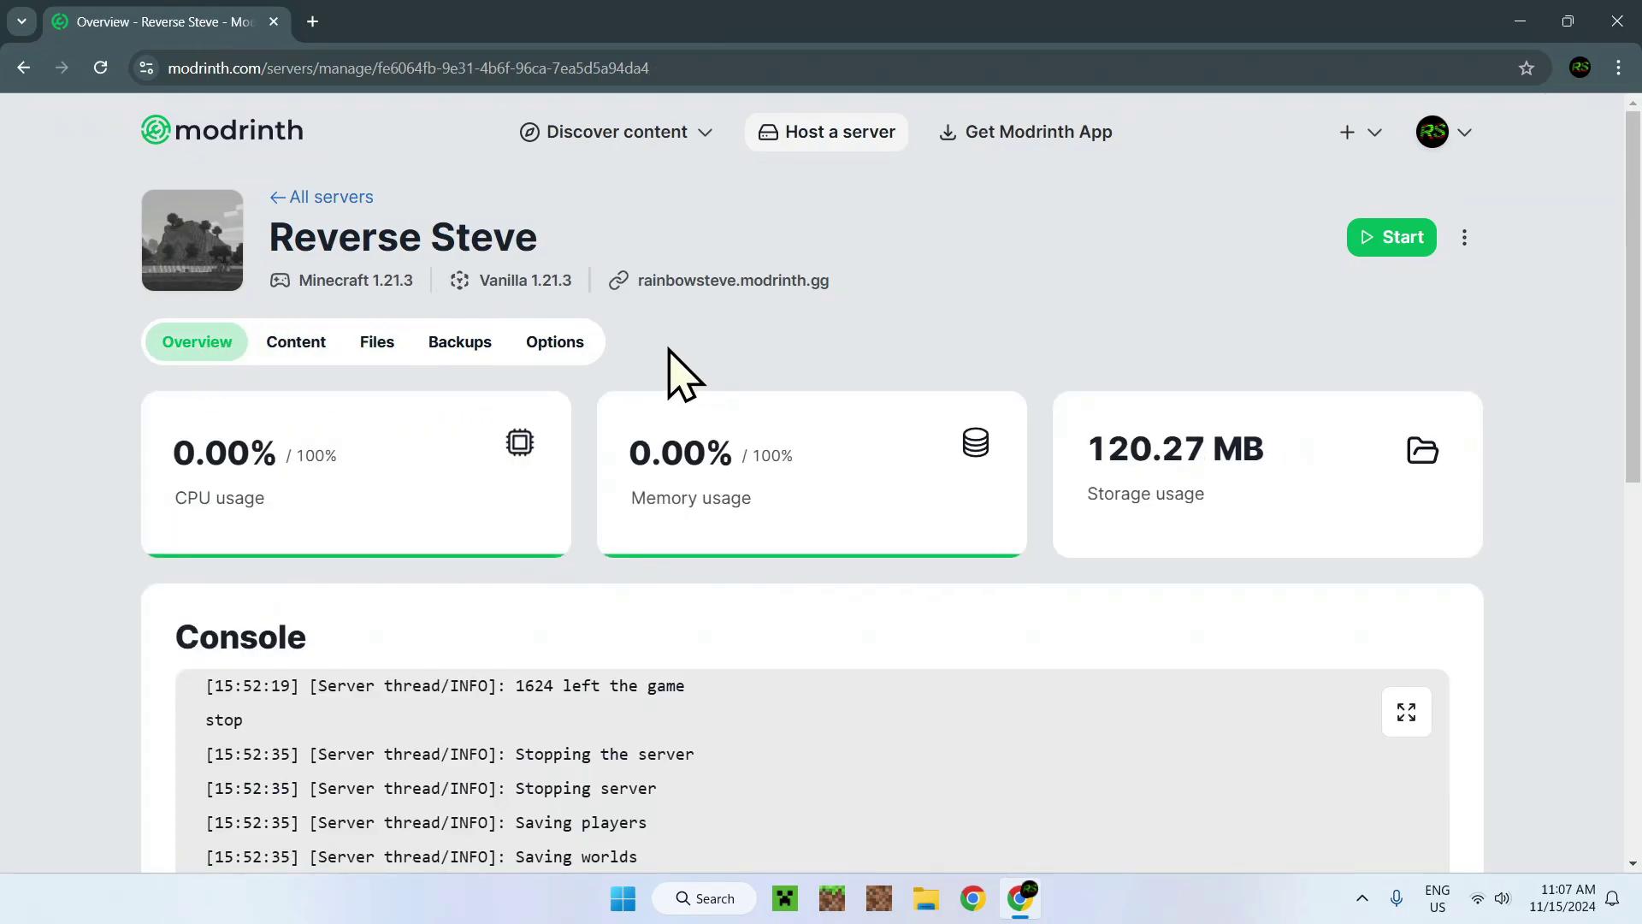
{"action": "left_click", "coordinate": [548, 341]}
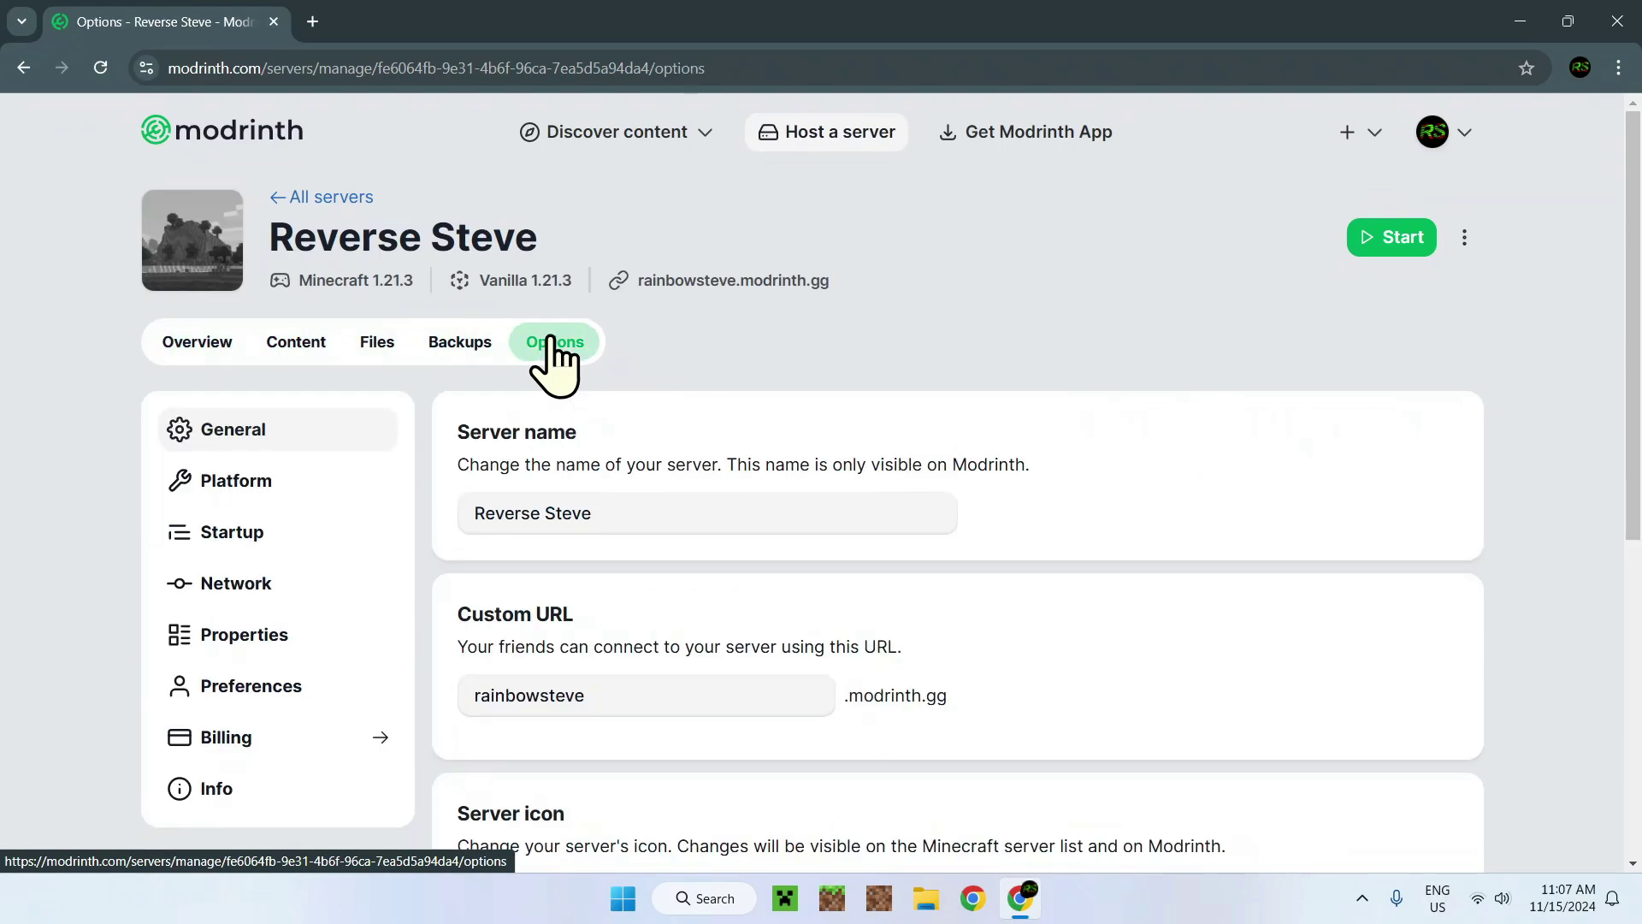
{"action": "left_click", "coordinate": [320, 660]}
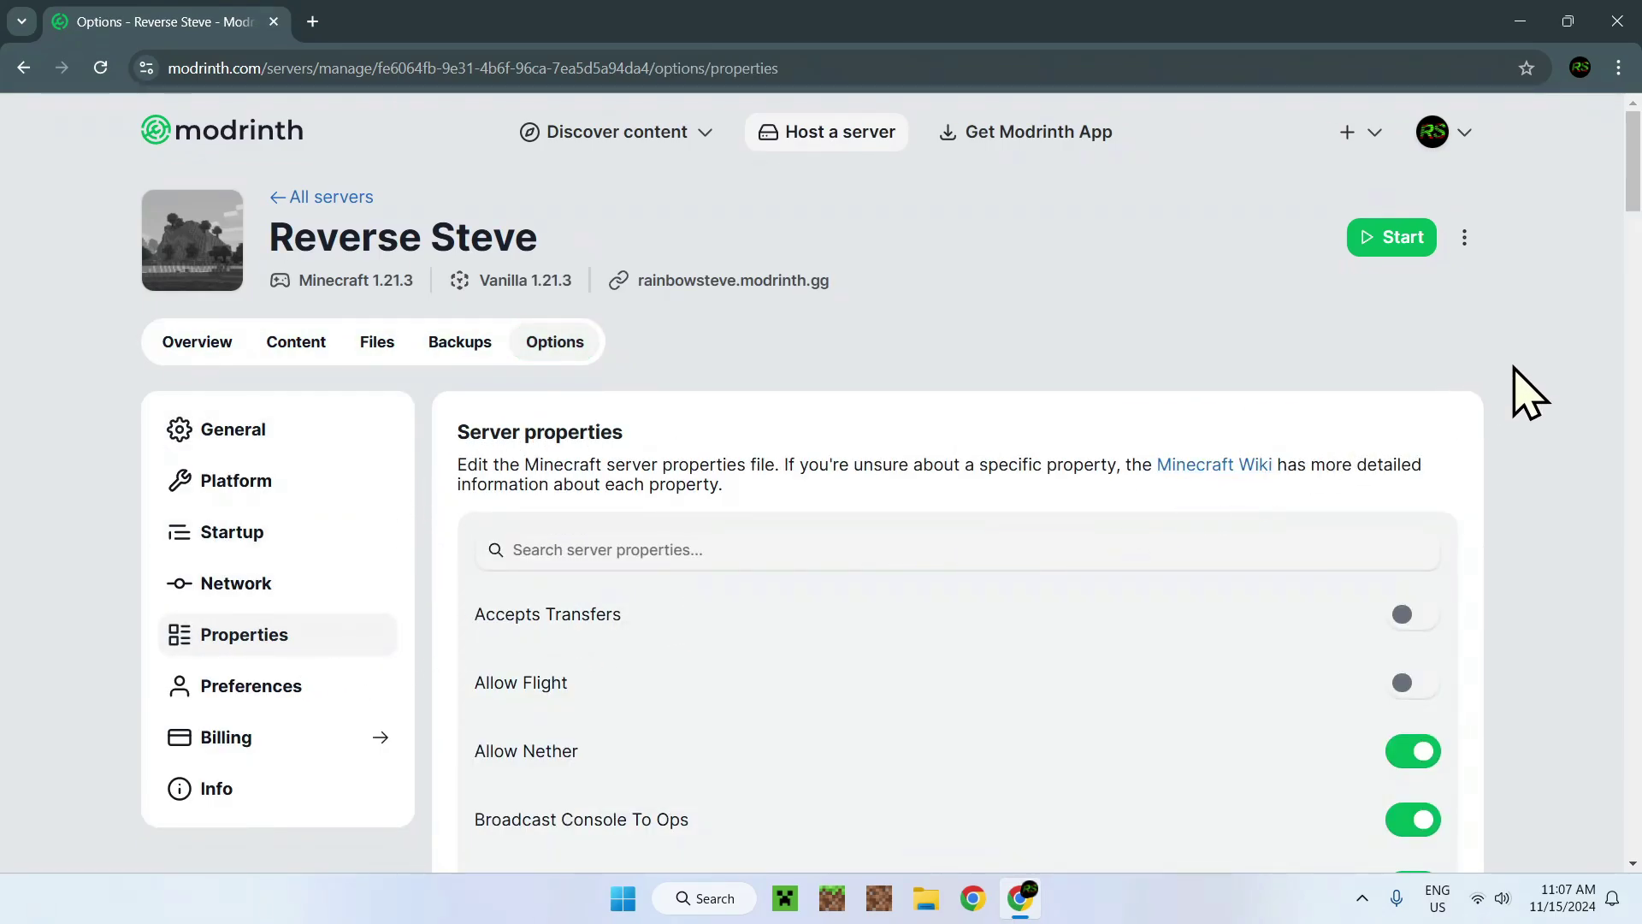
{"action": "scroll", "coordinate": [1522, 393], "scroll_direction": "down", "scroll_amount": 1}
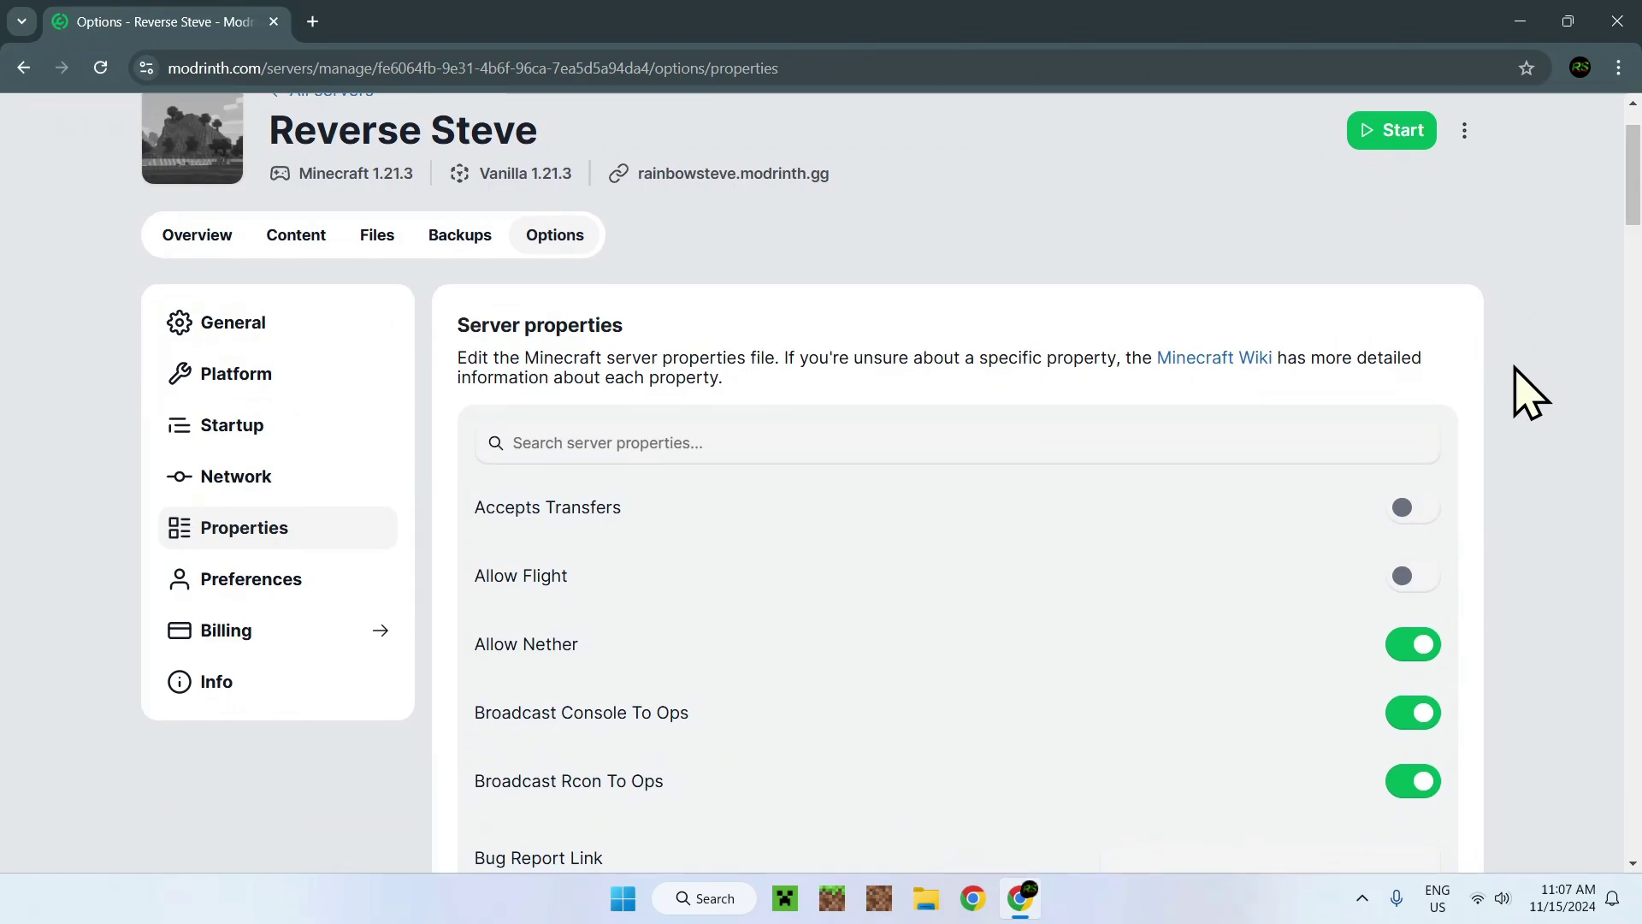
{"action": "scroll", "coordinate": [1515, 370], "scroll_direction": "down", "scroll_amount": 1}
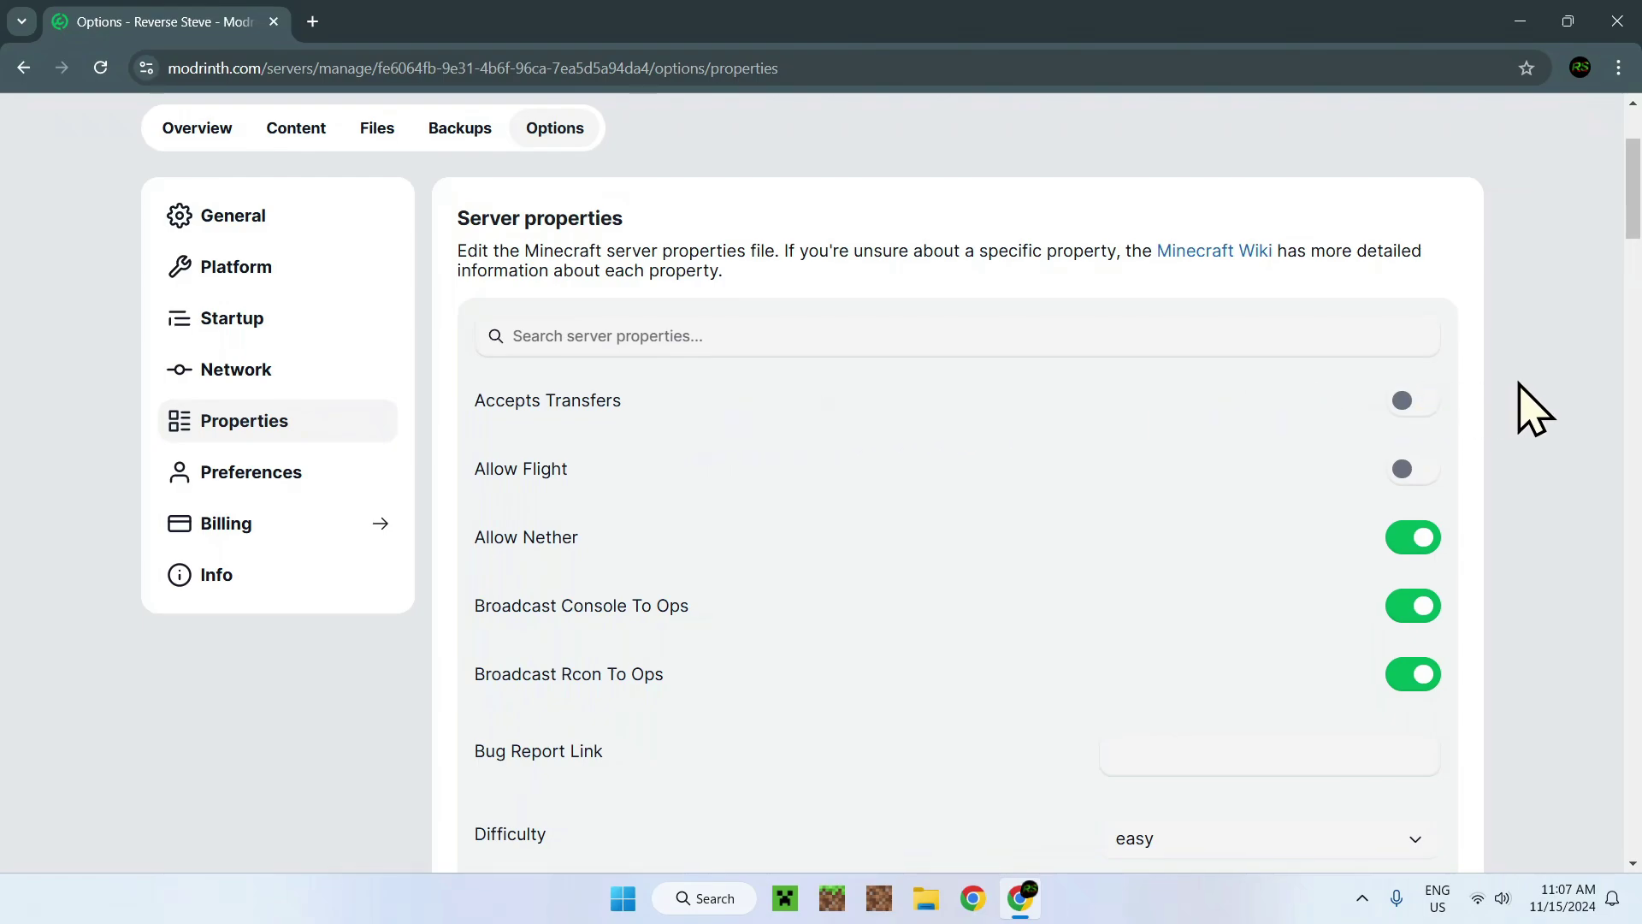
{"action": "scroll", "coordinate": [1535, 408], "scroll_direction": "down", "scroll_amount": 1}
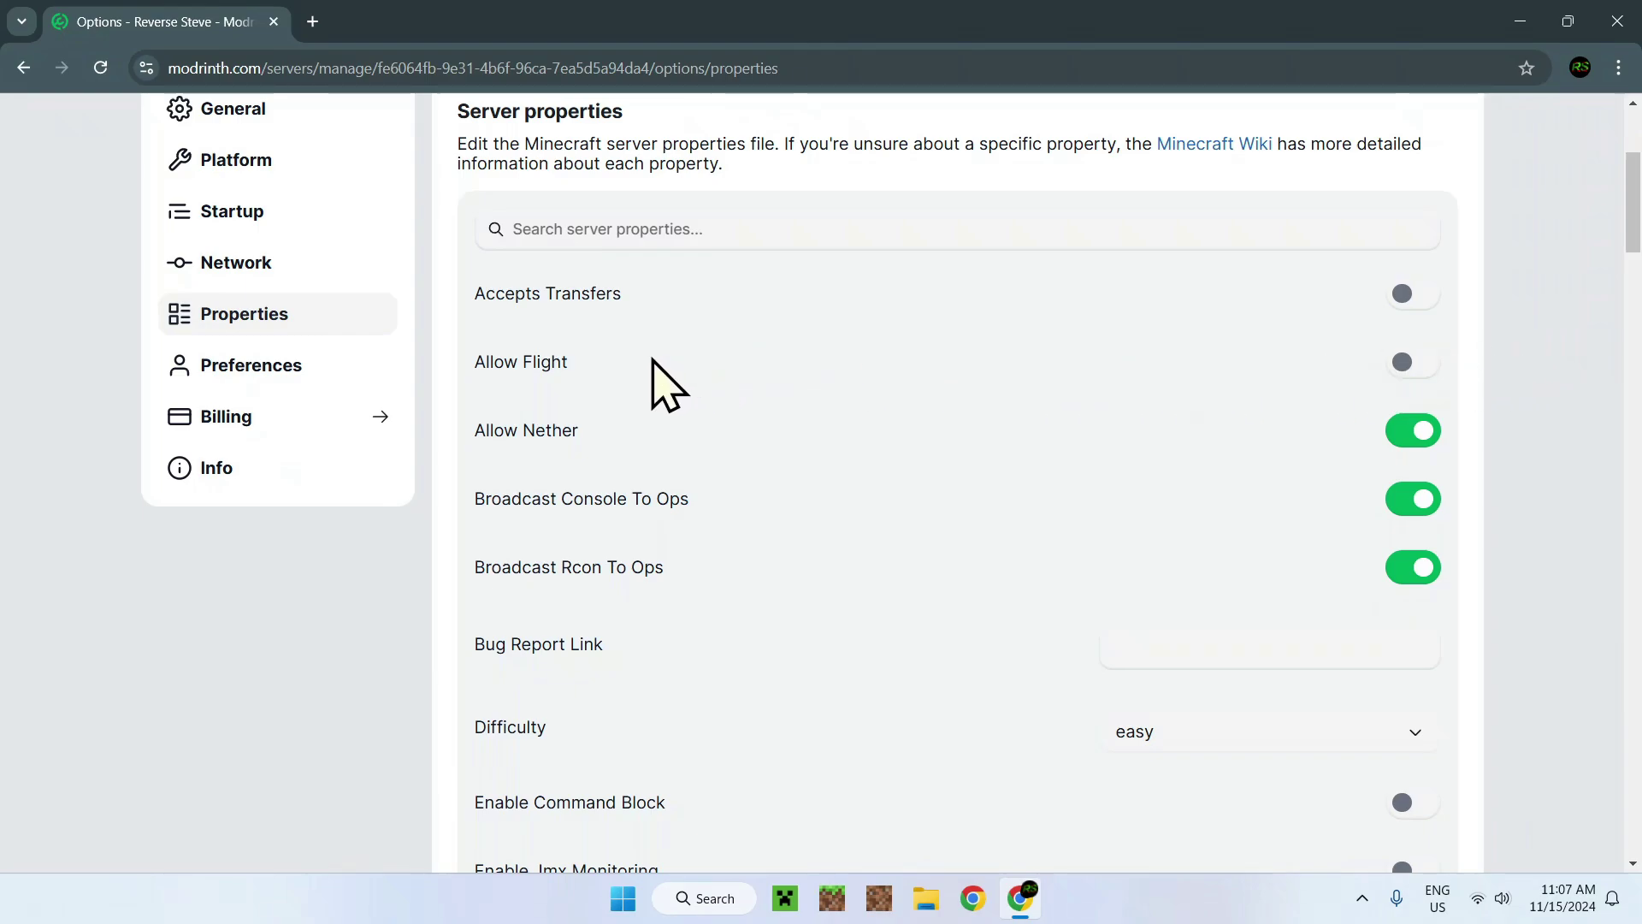
Switch Allow Flight on and back off, leaving it disabled
{"action": "left_click", "coordinate": [1416, 362]}
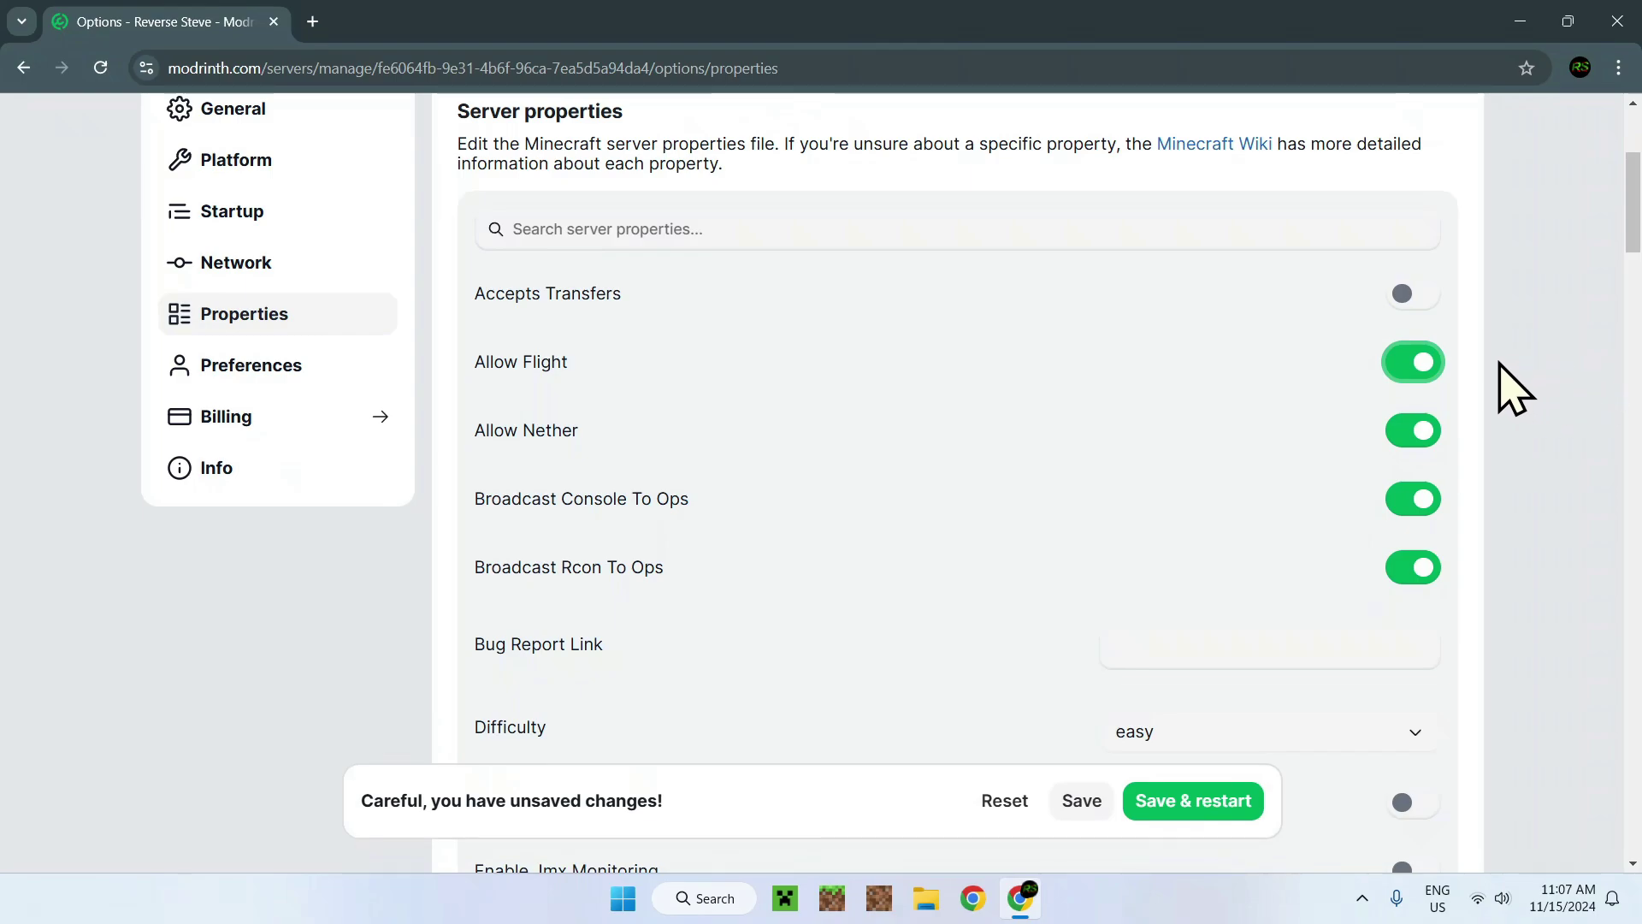
{"action": "left_click", "coordinate": [1415, 362]}
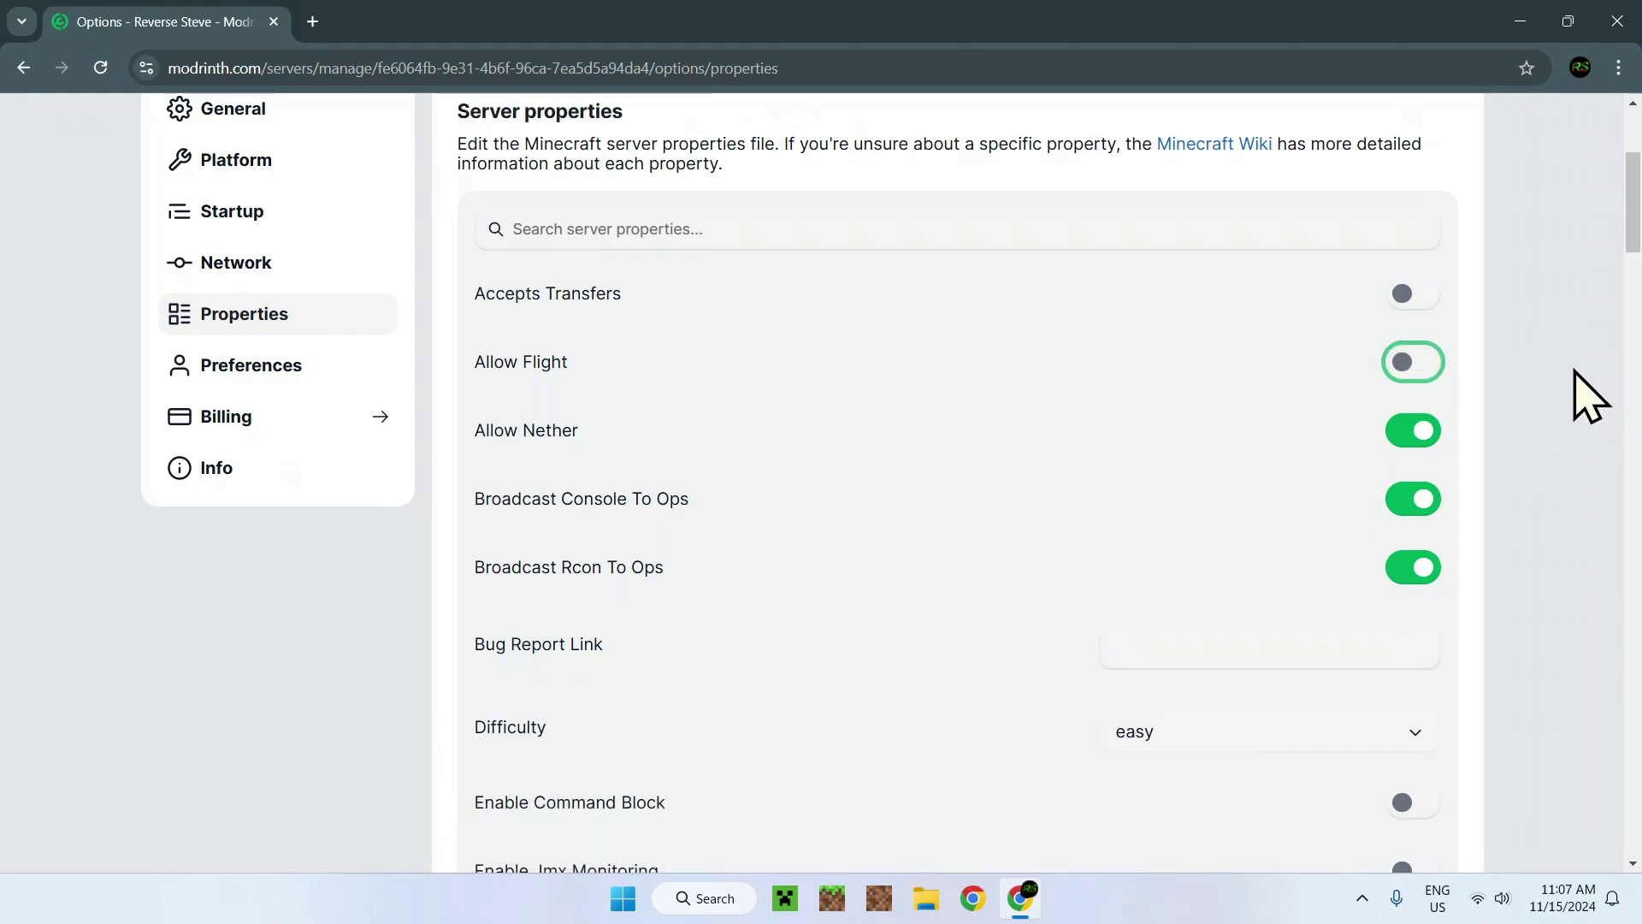
{"action": "scroll", "coordinate": [1578, 395], "scroll_direction": "down", "scroll_amount": 1}
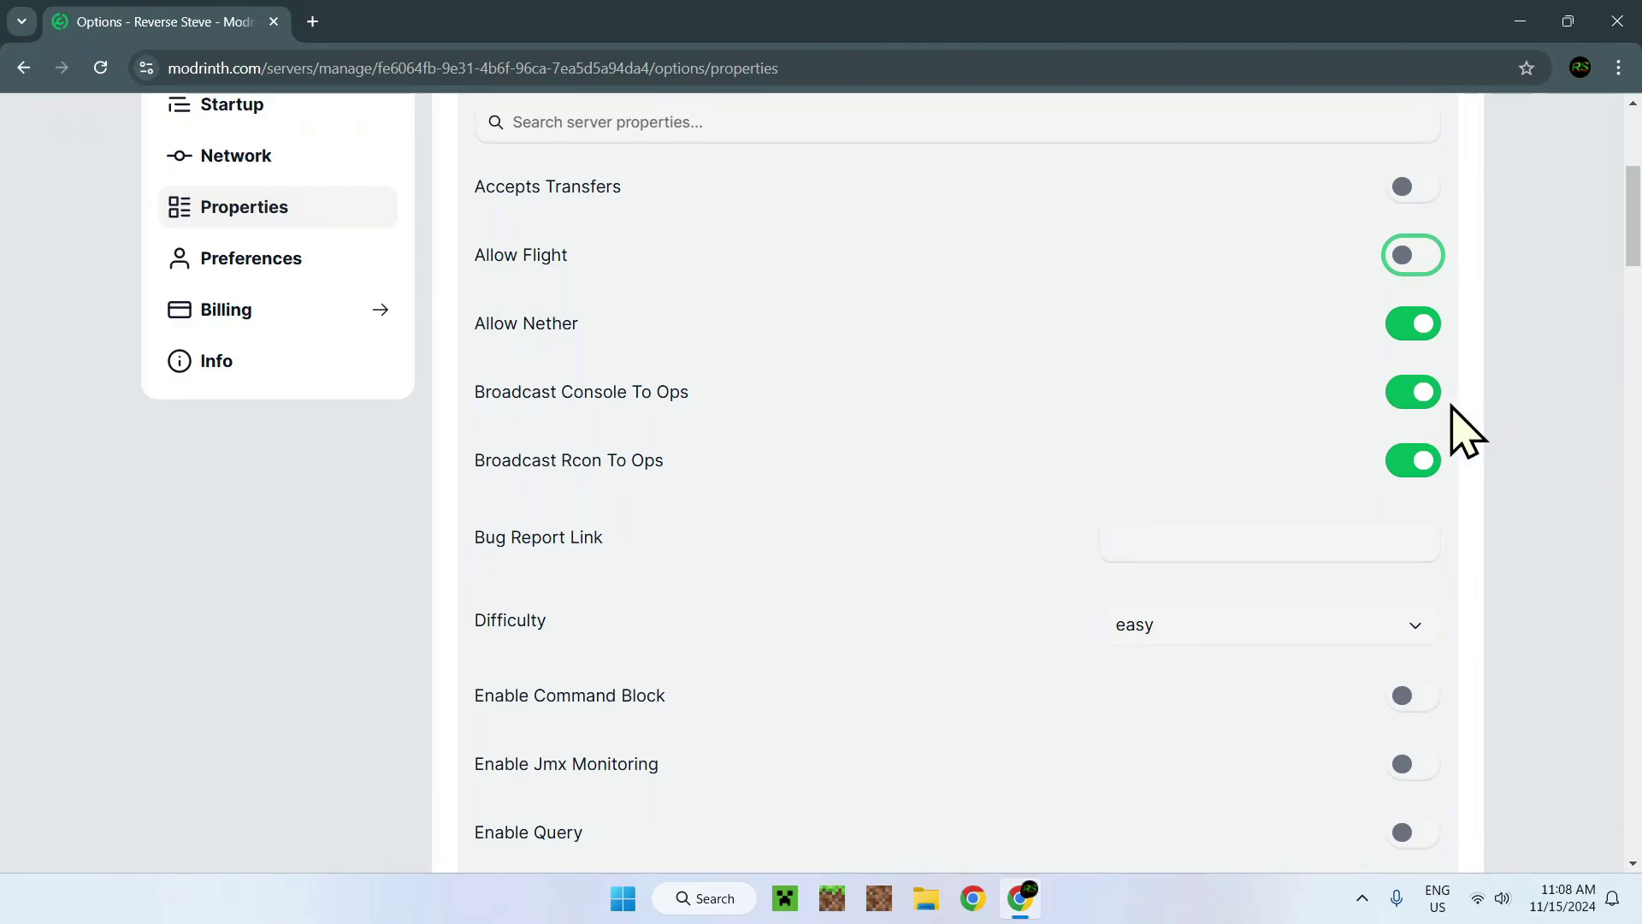
{"action": "scroll", "coordinate": [462, 330], "scroll_direction": "up", "scroll_amount": 5}
Return to Overview, then reopen Options > Properties and scroll down the list
{"action": "left_click", "coordinate": [210, 342]}
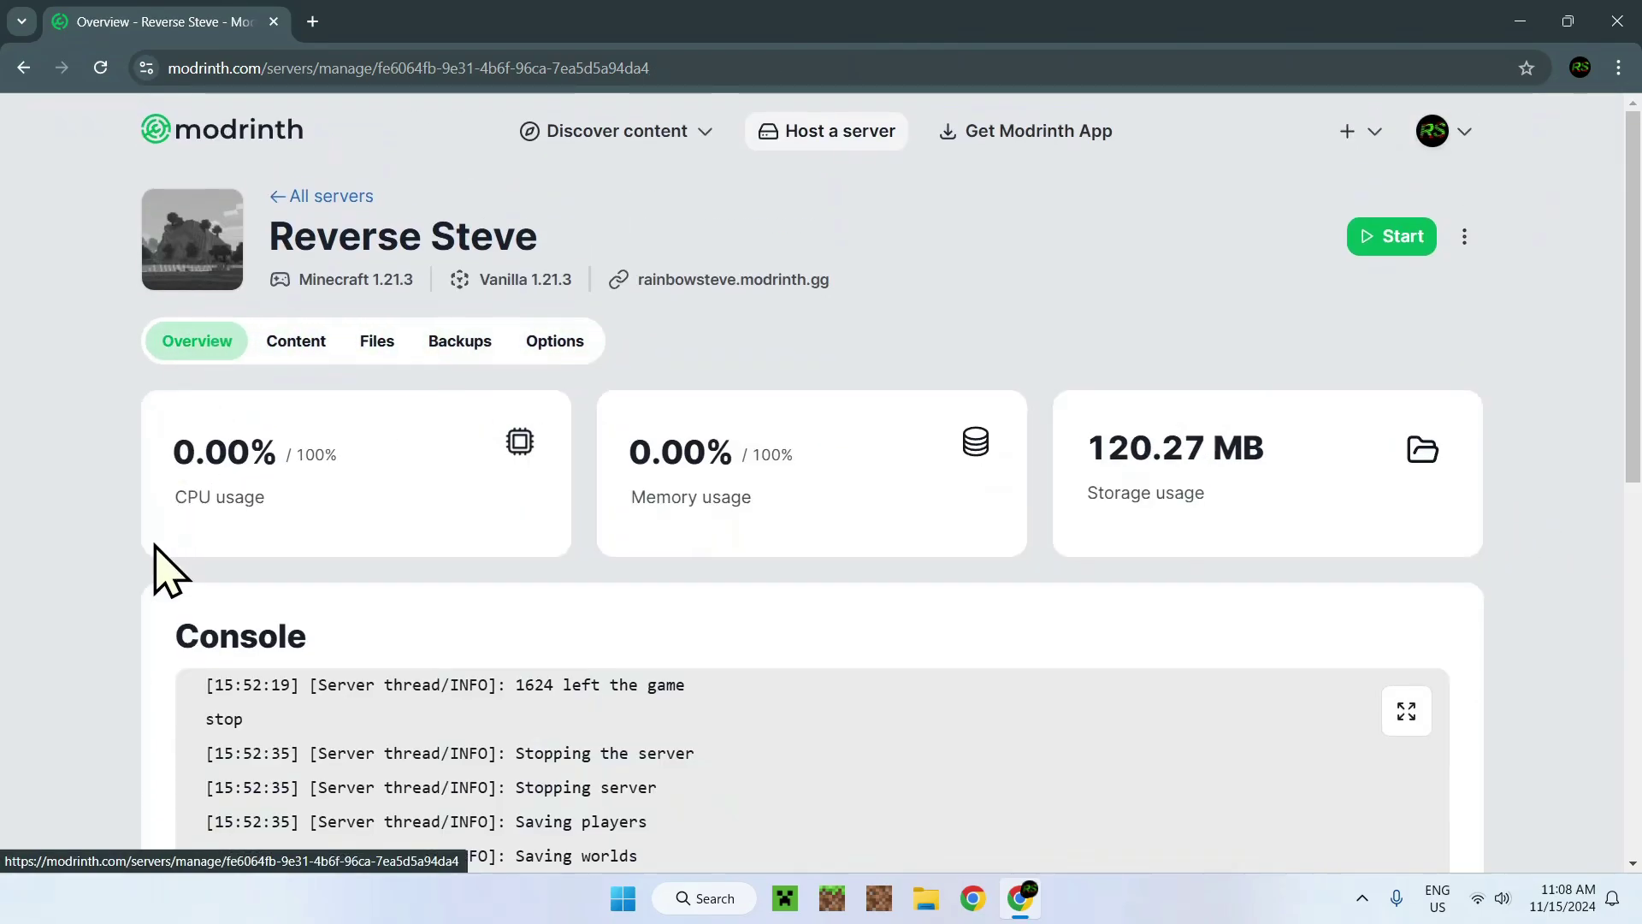
{"action": "scroll", "coordinate": [213, 576], "scroll_direction": "down", "scroll_amount": 3}
{"action": "scroll", "coordinate": [171, 514], "scroll_direction": "up", "scroll_amount": 2}
{"action": "scroll", "coordinate": [257, 445], "scroll_direction": "up", "scroll_amount": 1}
{"action": "left_click", "coordinate": [552, 342]}
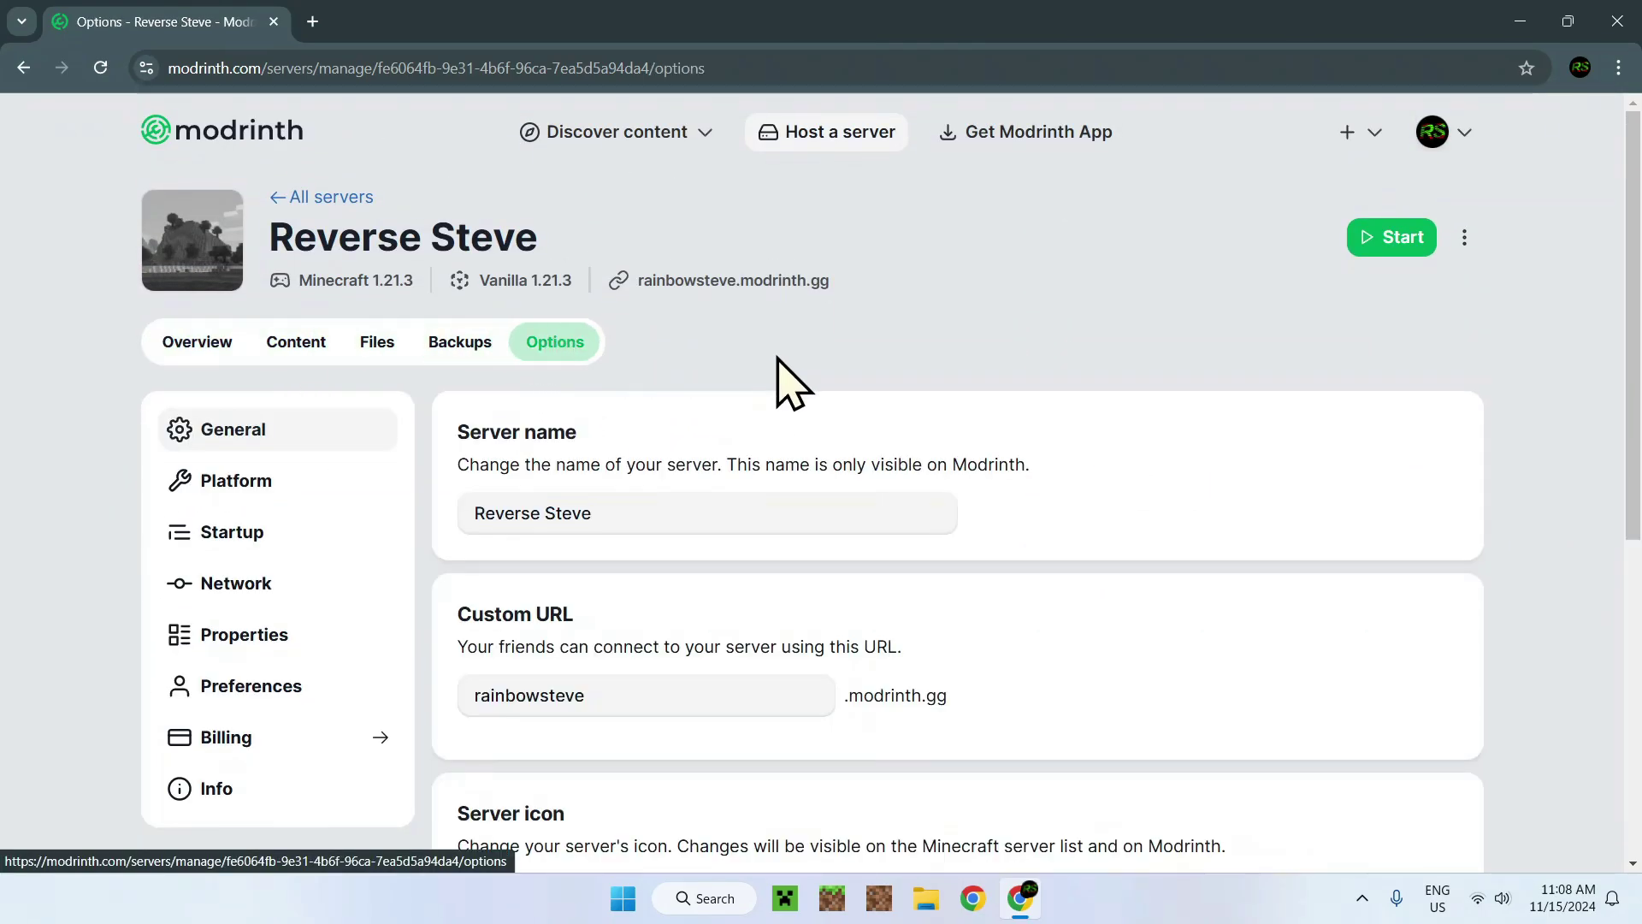
{"action": "left_click", "coordinate": [248, 634]}
{"action": "scroll", "coordinate": [1429, 440], "scroll_direction": "down", "scroll_amount": 6}
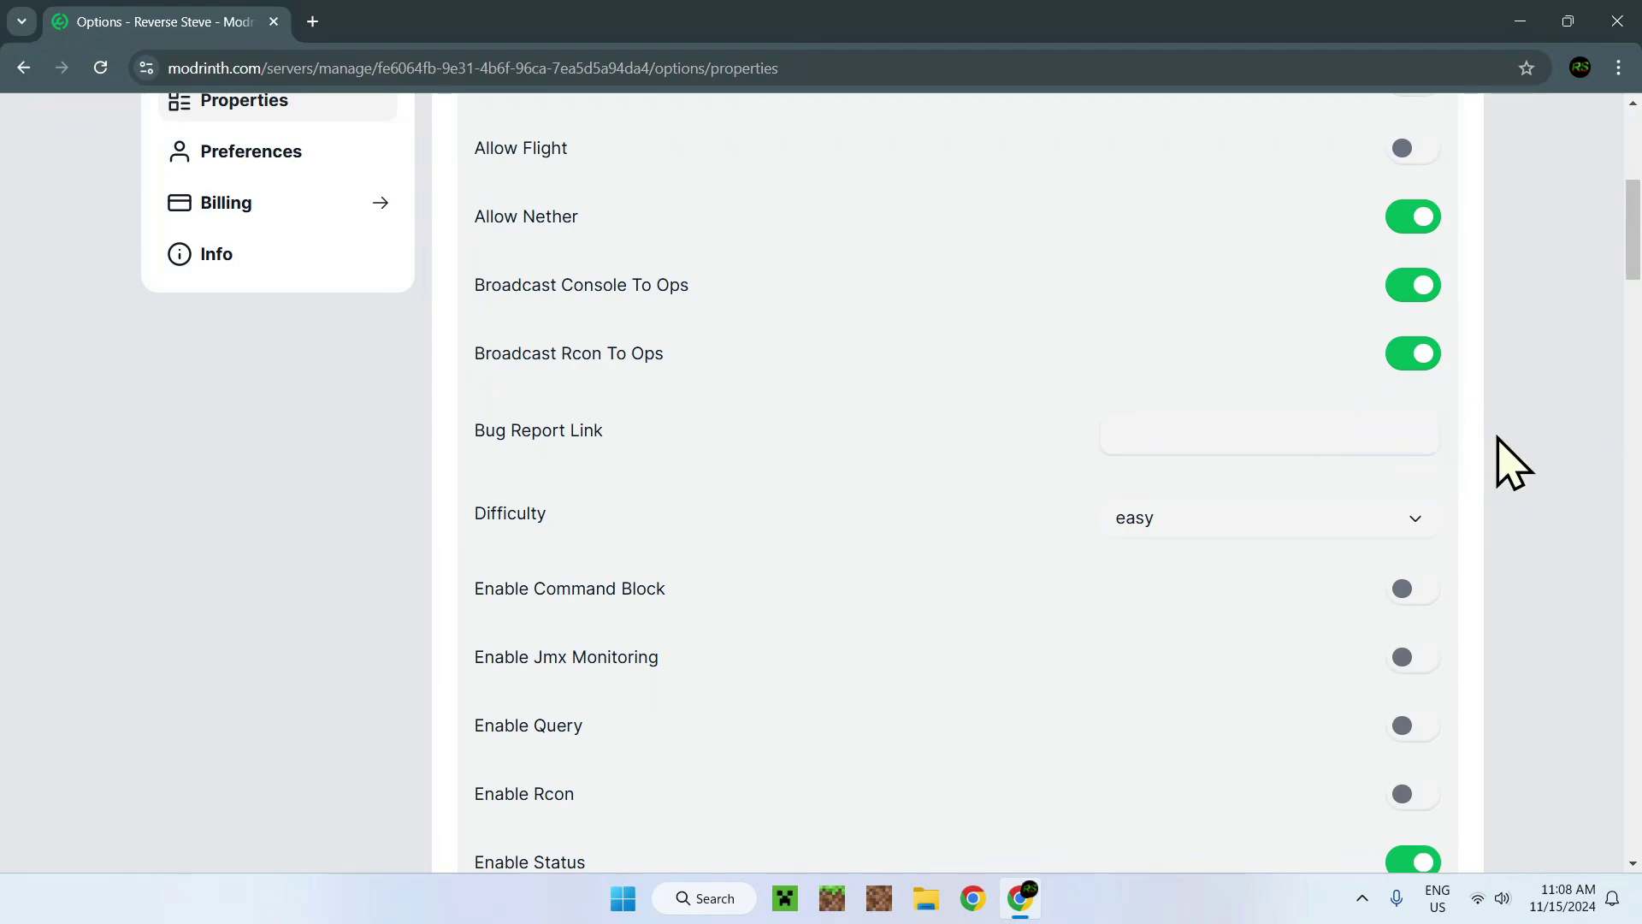
{"action": "left_click", "coordinate": [1225, 515]}
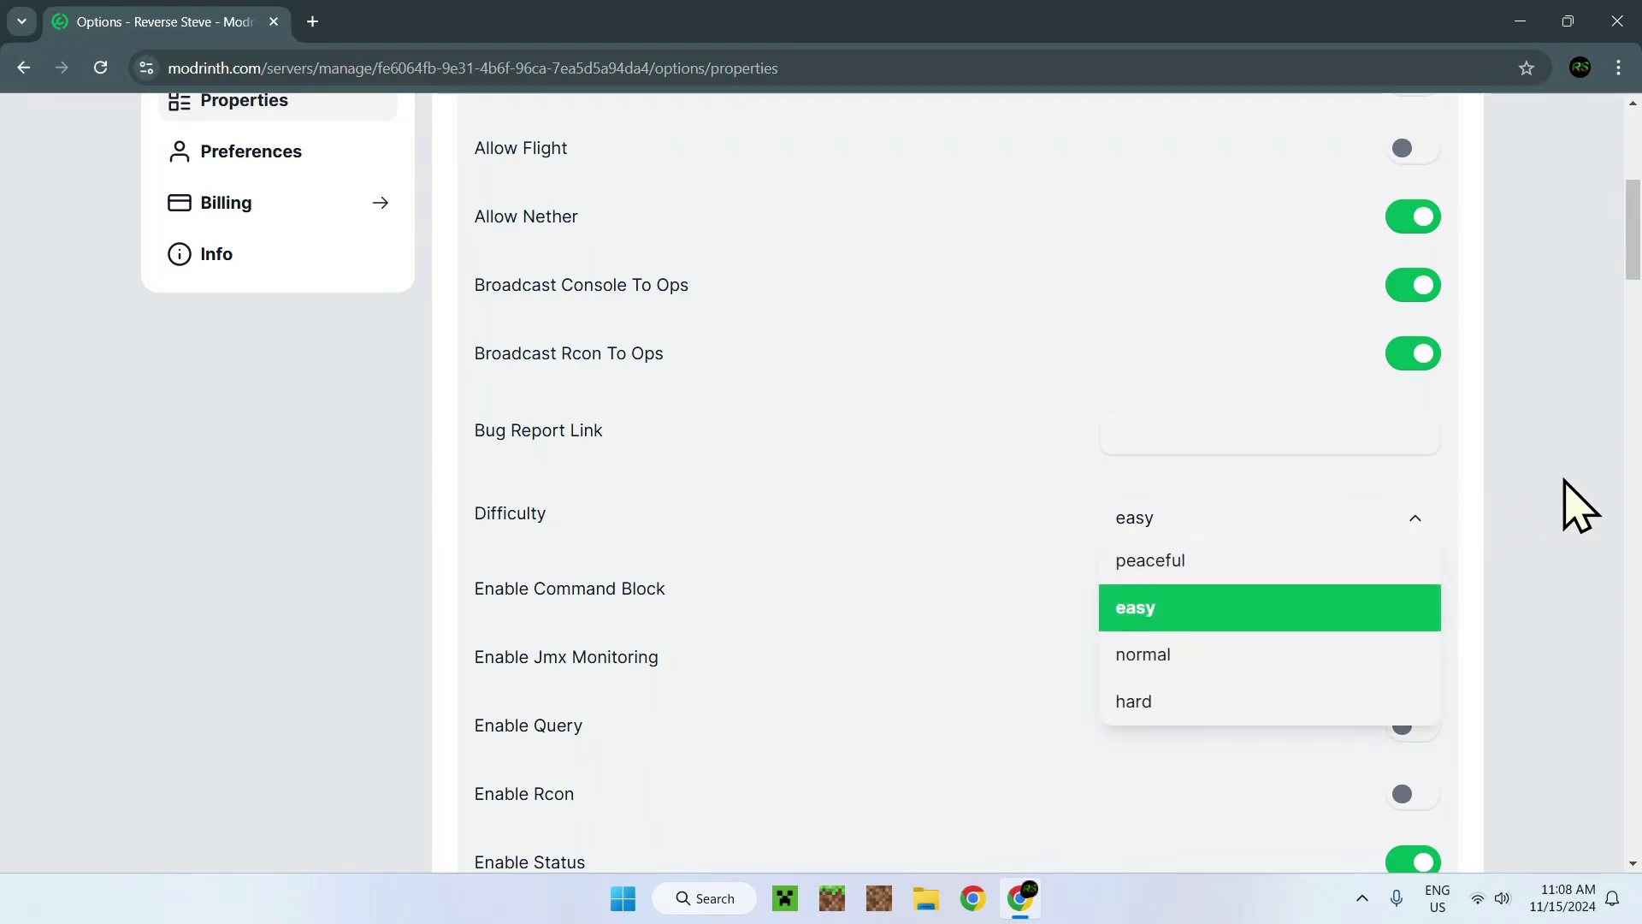
{"action": "left_click", "coordinate": [1571, 505]}
{"action": "scroll", "coordinate": [1453, 522], "scroll_direction": "down", "scroll_amount": 1}
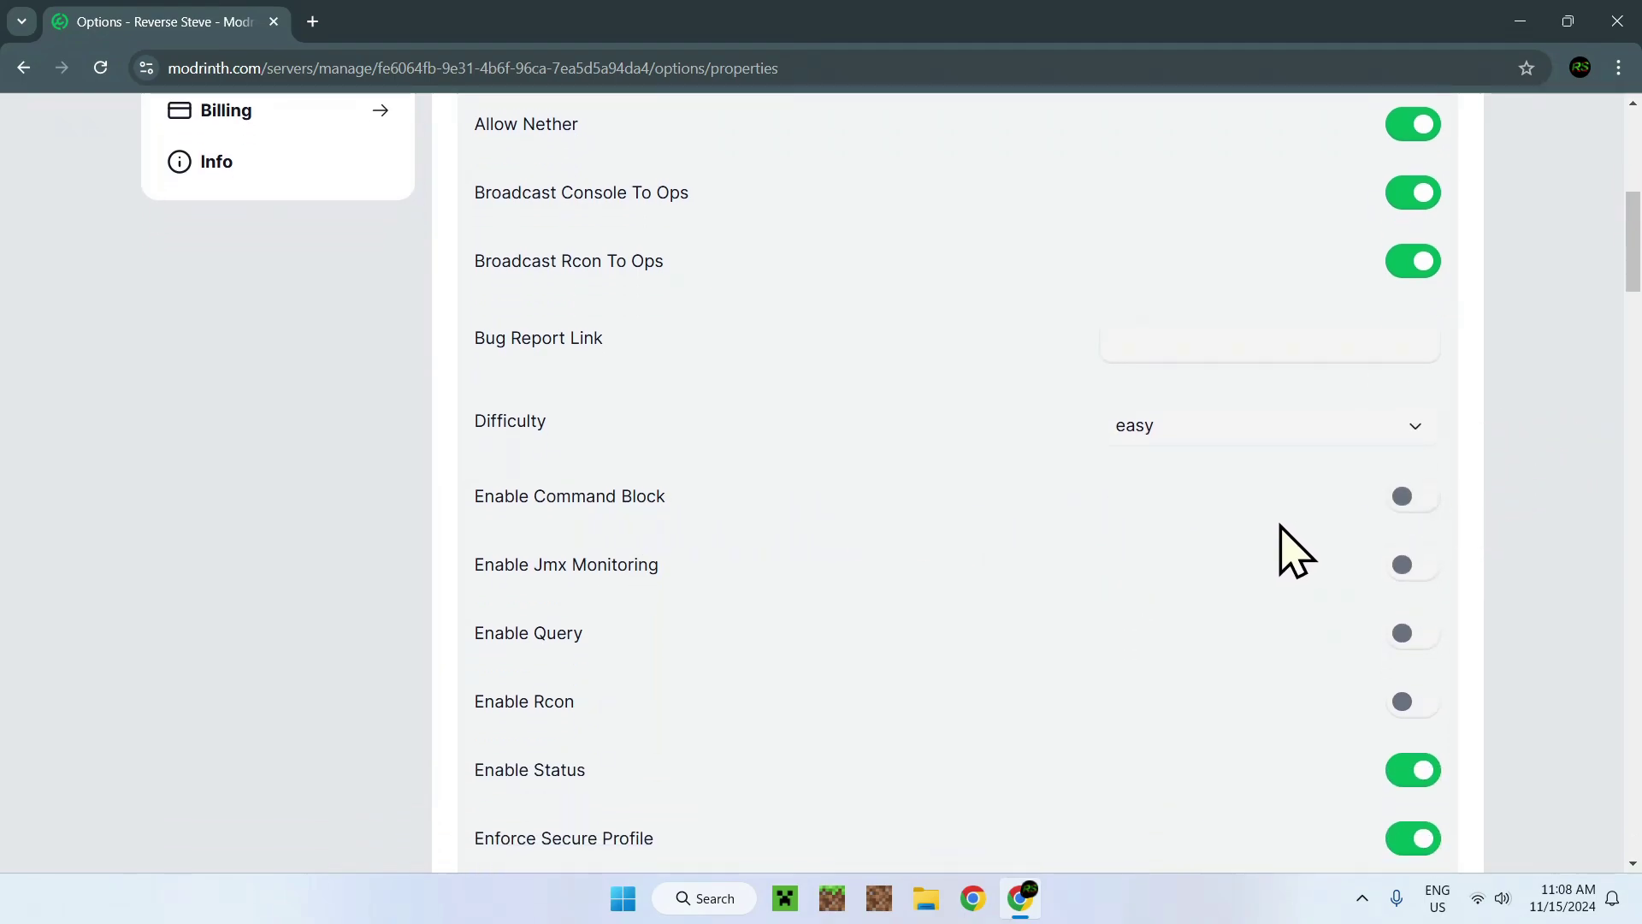
{"action": "left_click", "coordinate": [1406, 494]}
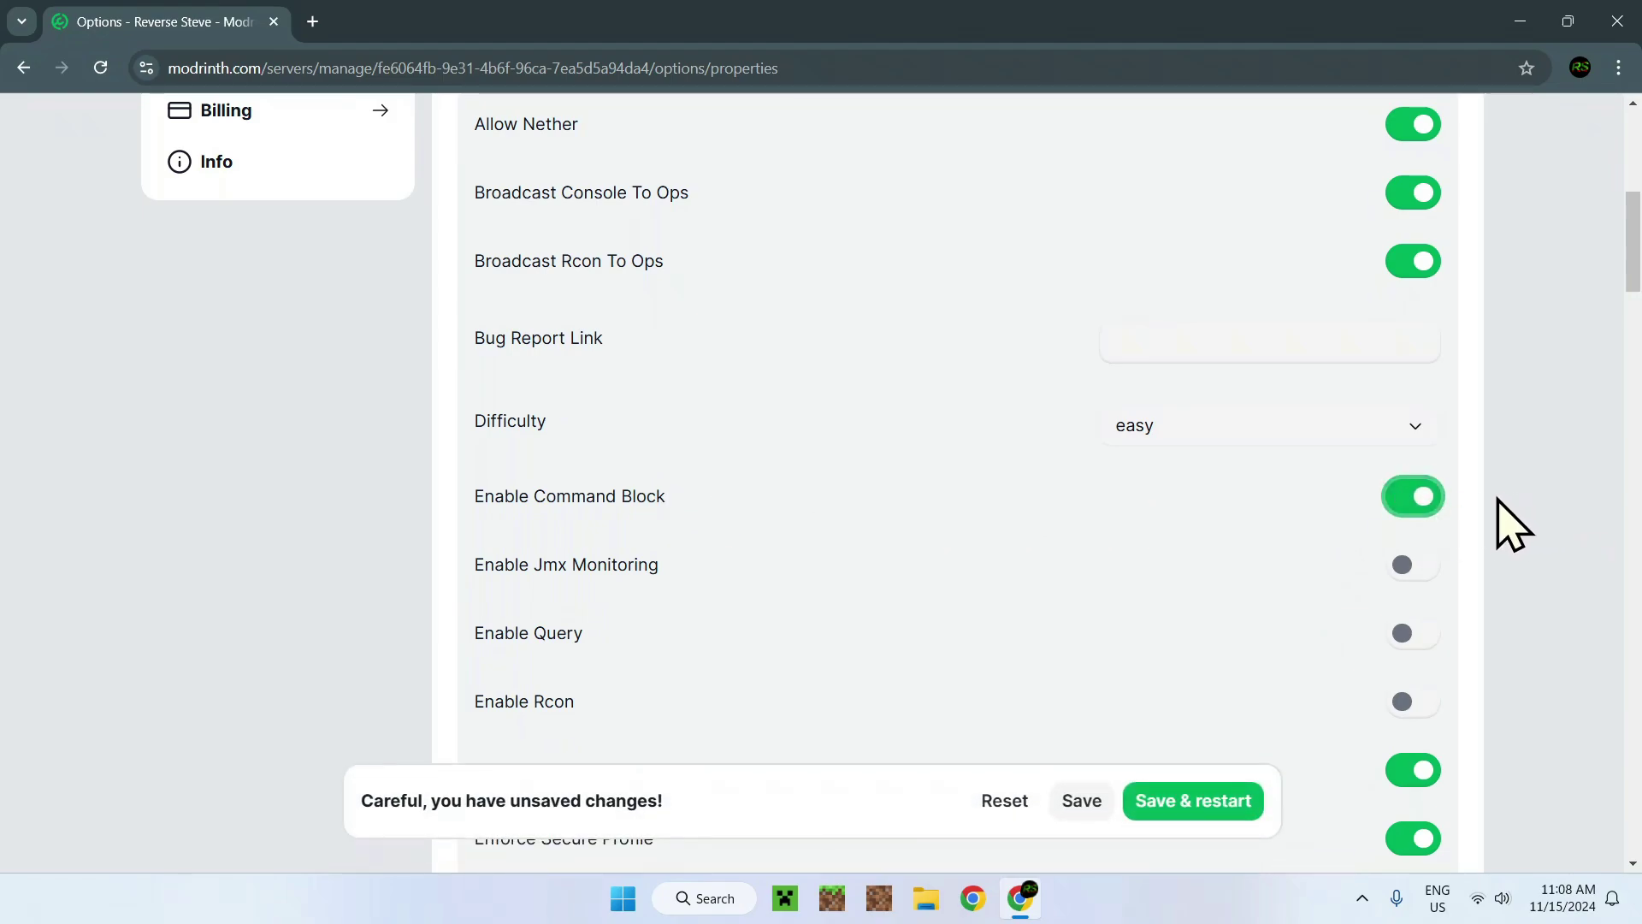
{"action": "left_click", "coordinate": [1409, 498]}
{"action": "scroll", "coordinate": [1505, 518], "scroll_direction": "down", "scroll_amount": 1}
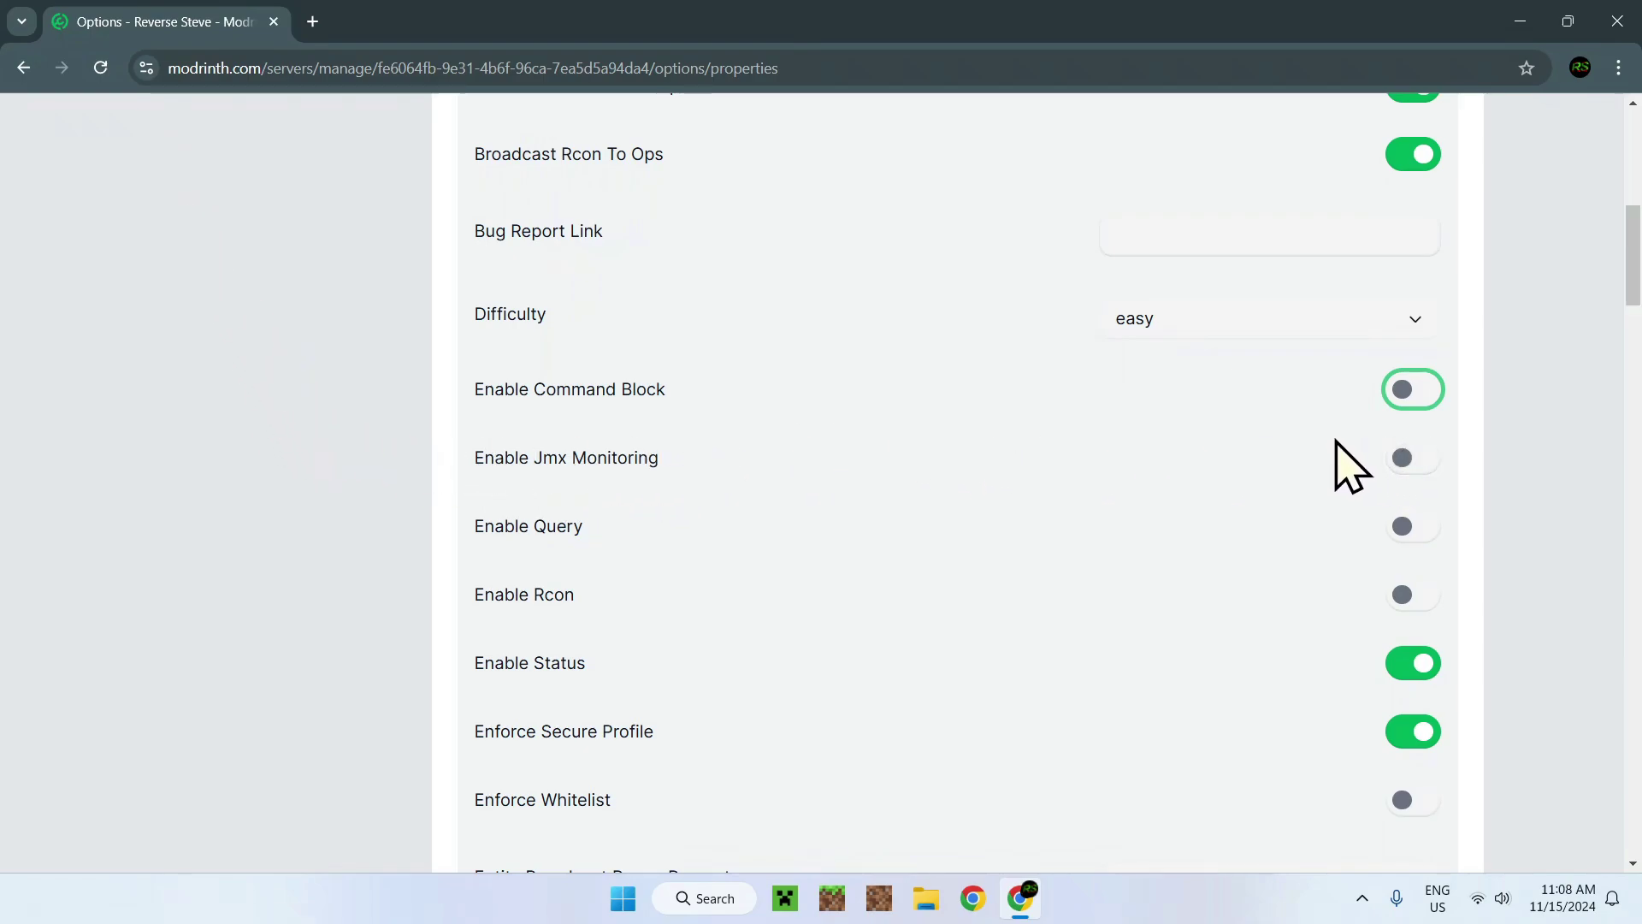
{"action": "scroll", "coordinate": [1582, 439], "scroll_direction": "down", "scroll_amount": 1}
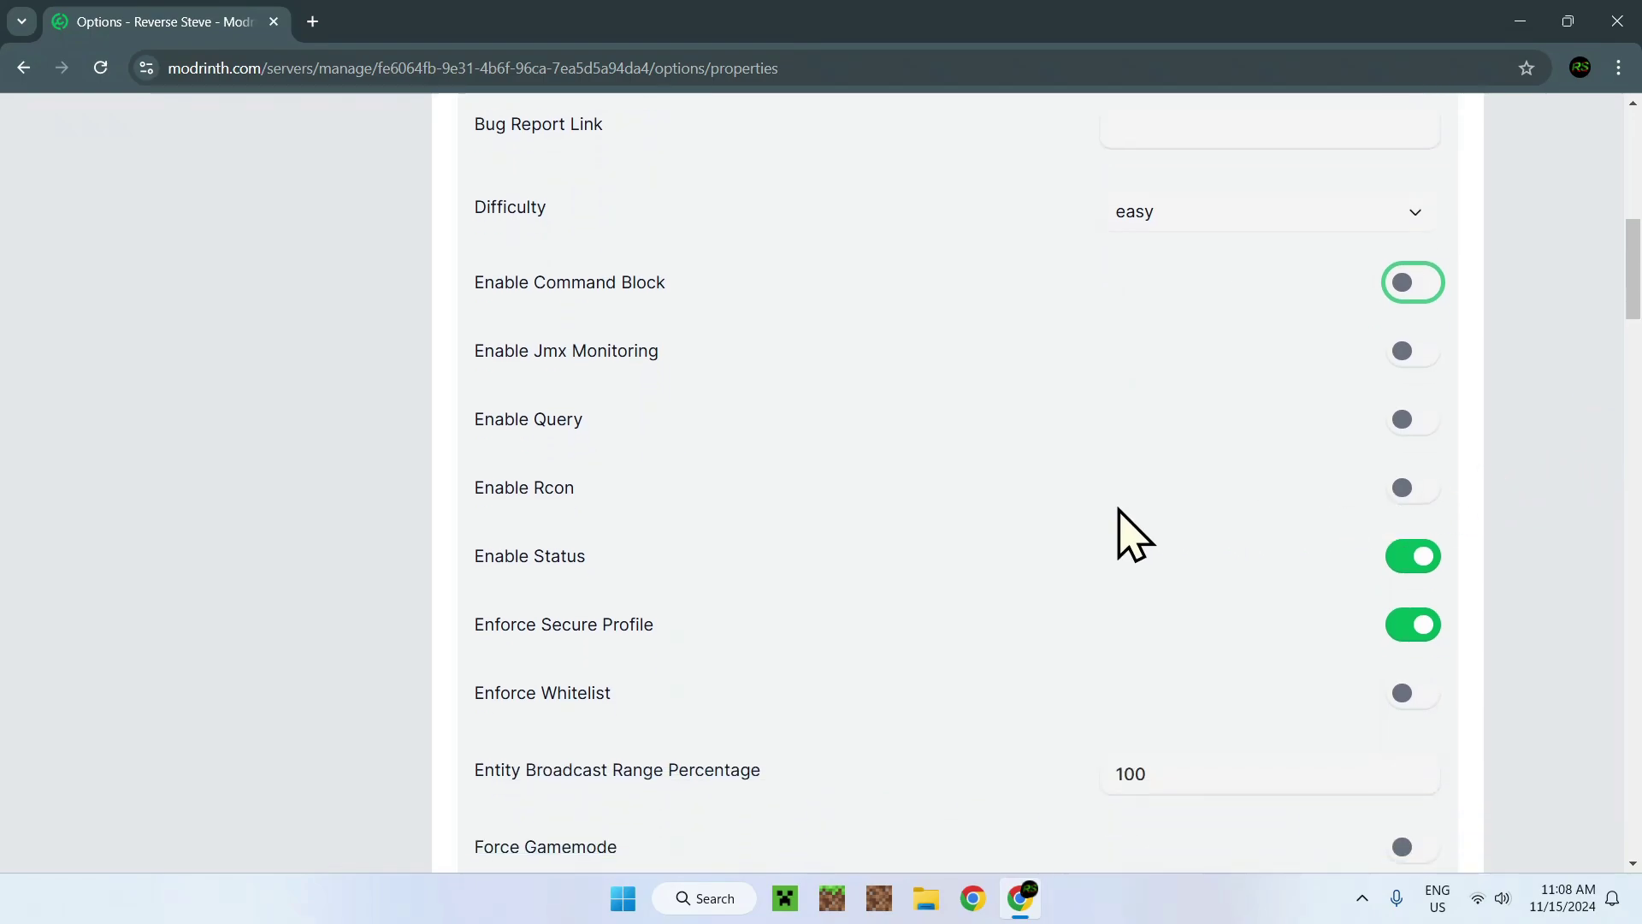
{"action": "scroll", "coordinate": [822, 539], "scroll_direction": "down", "scroll_amount": 1}
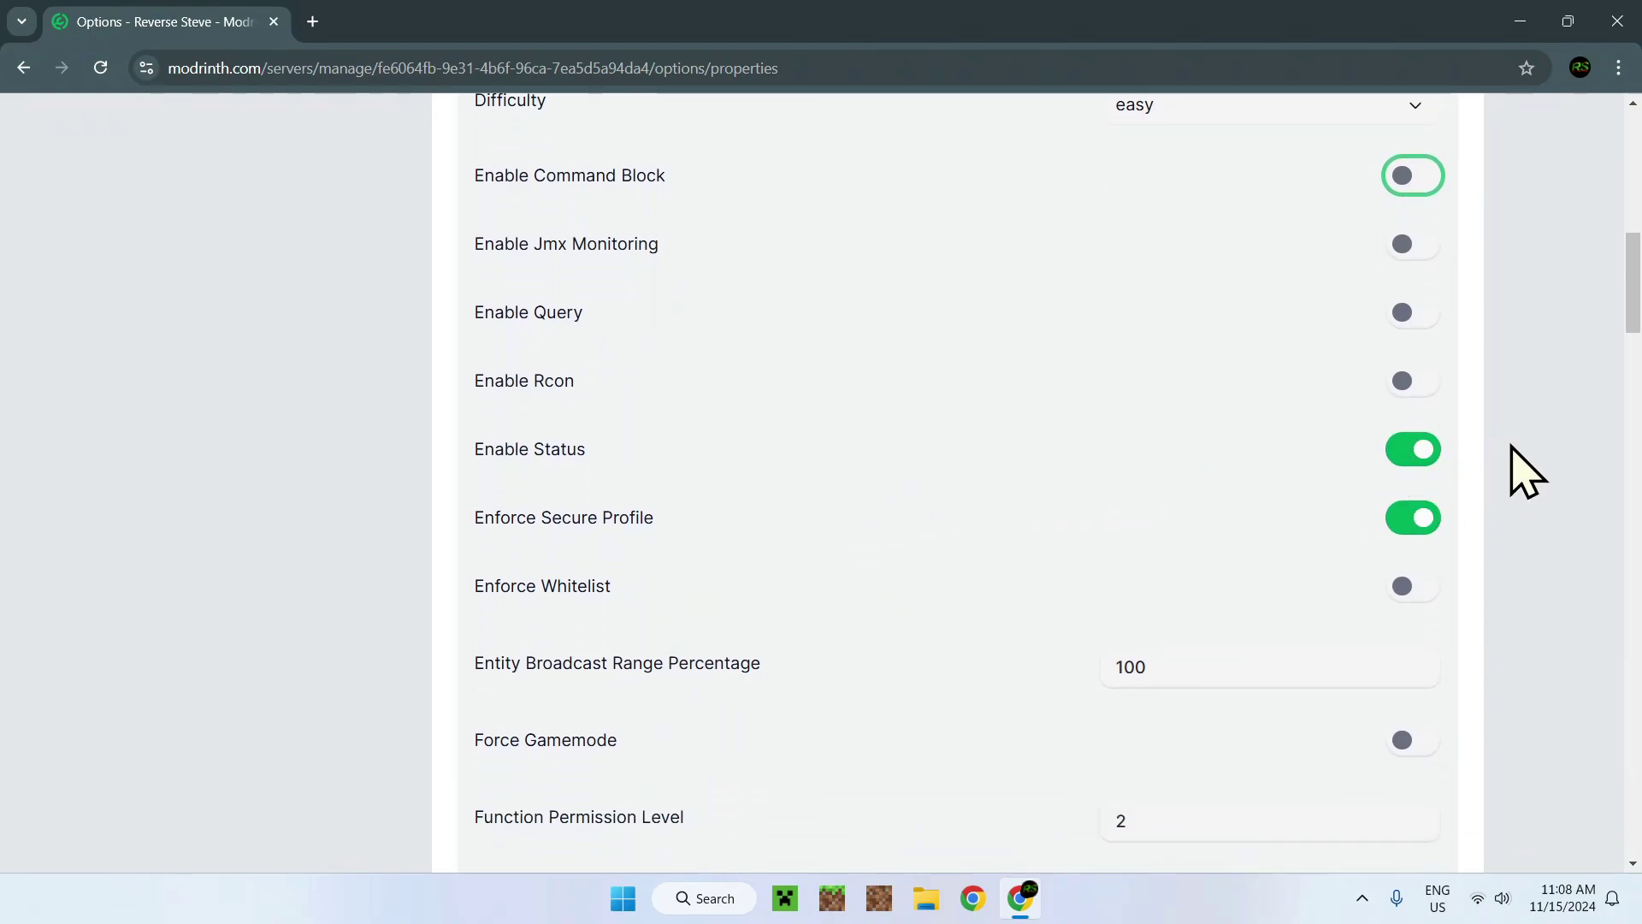
{"action": "scroll", "coordinate": [1511, 447], "scroll_direction": "down", "scroll_amount": 1}
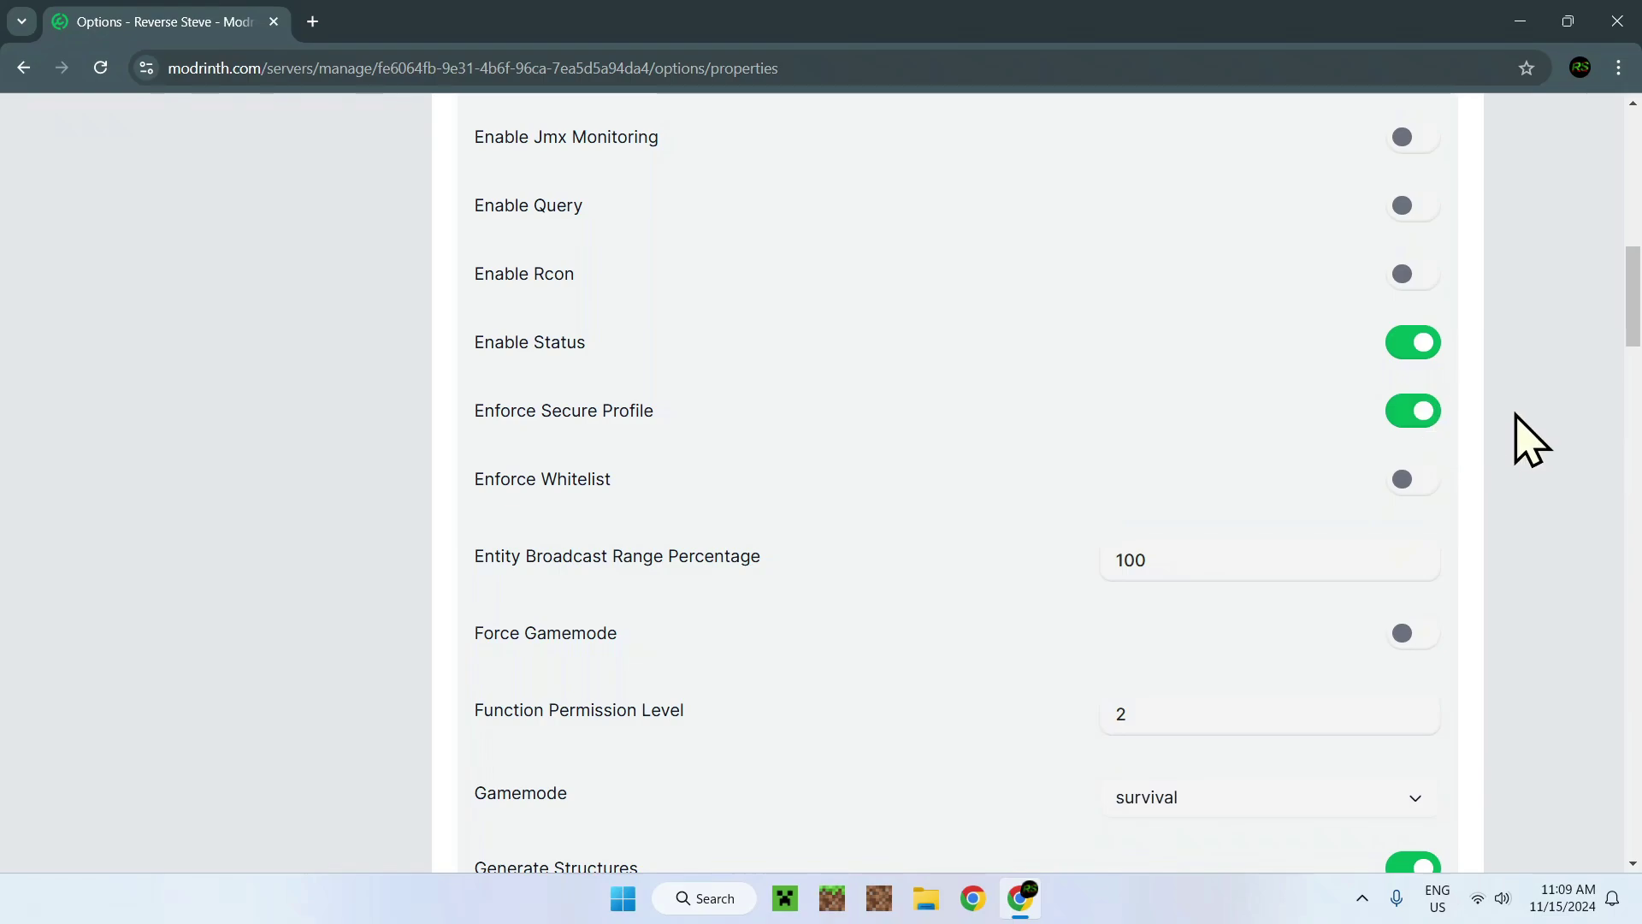
Switch Enforce Whitelist on and back off, leaving it disabled
{"action": "left_click", "coordinate": [1415, 479]}
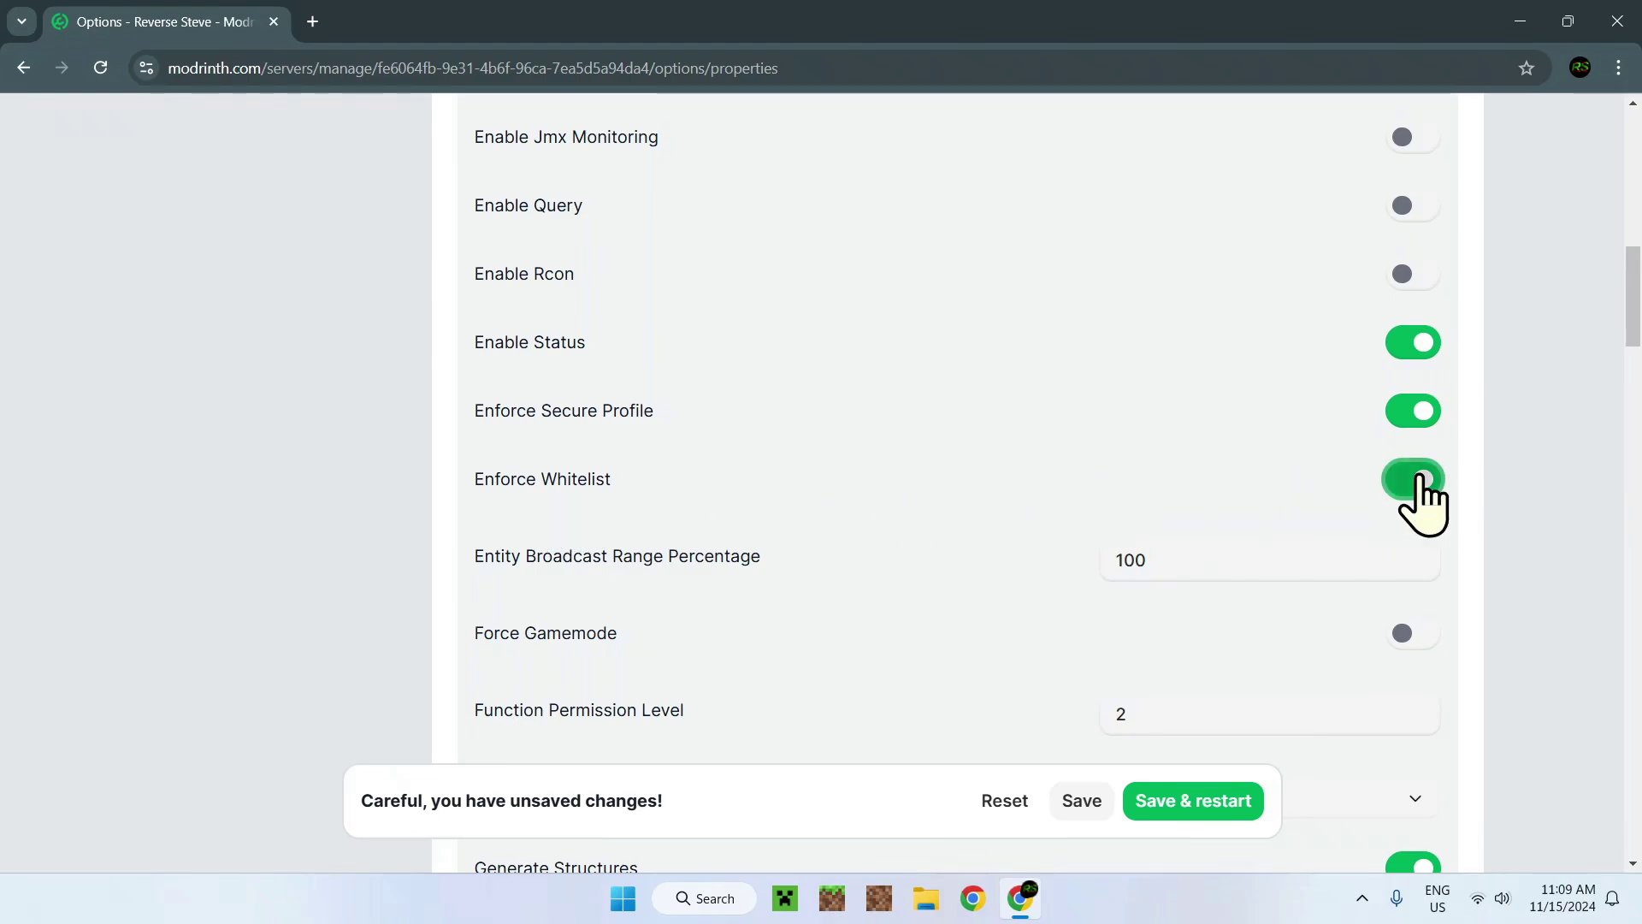
{"action": "left_click", "coordinate": [1422, 480]}
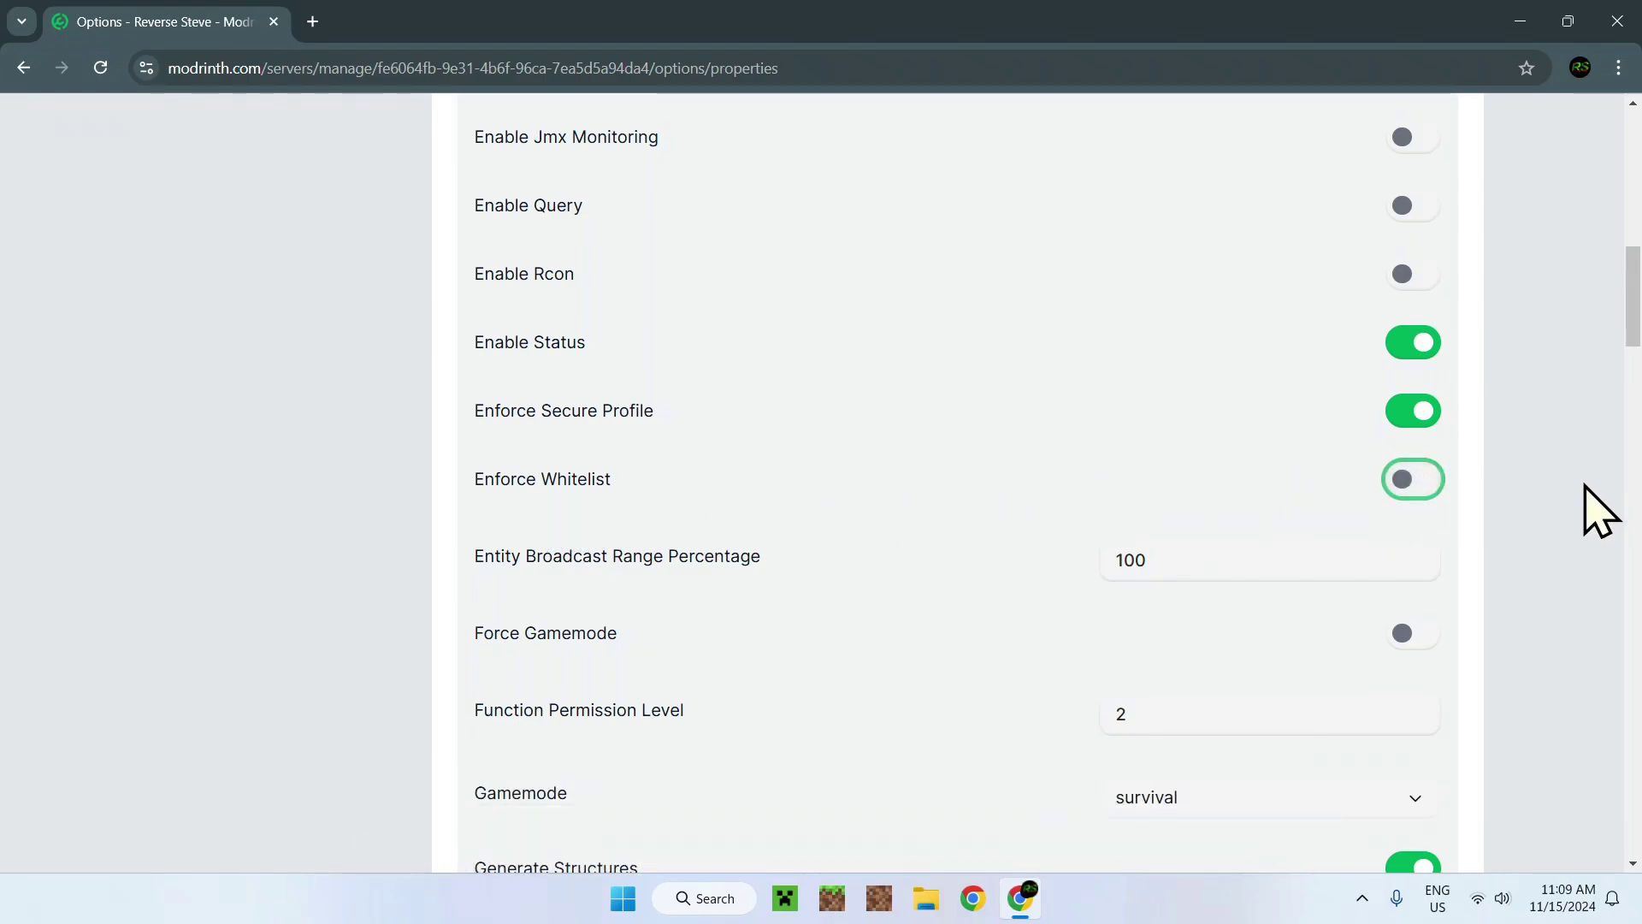
{"action": "scroll", "coordinate": [1582, 512], "scroll_direction": "down", "scroll_amount": 1}
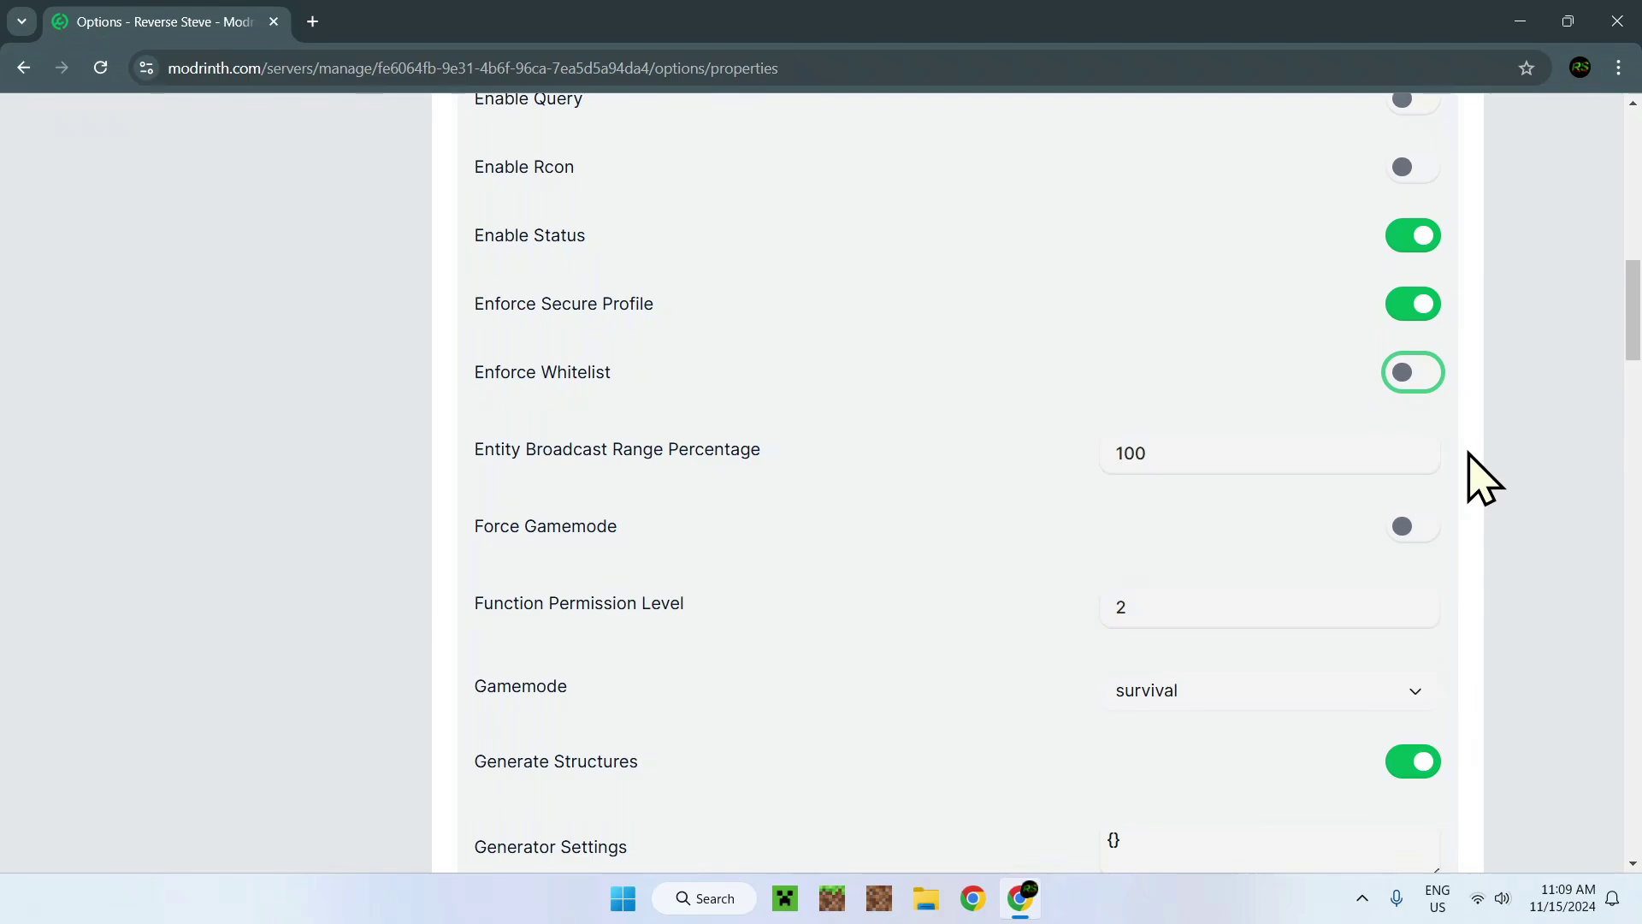
Switch Force Gamemode on and back off, leaving it disabled
{"action": "scroll", "coordinate": [1468, 462], "scroll_direction": "down", "scroll_amount": 1}
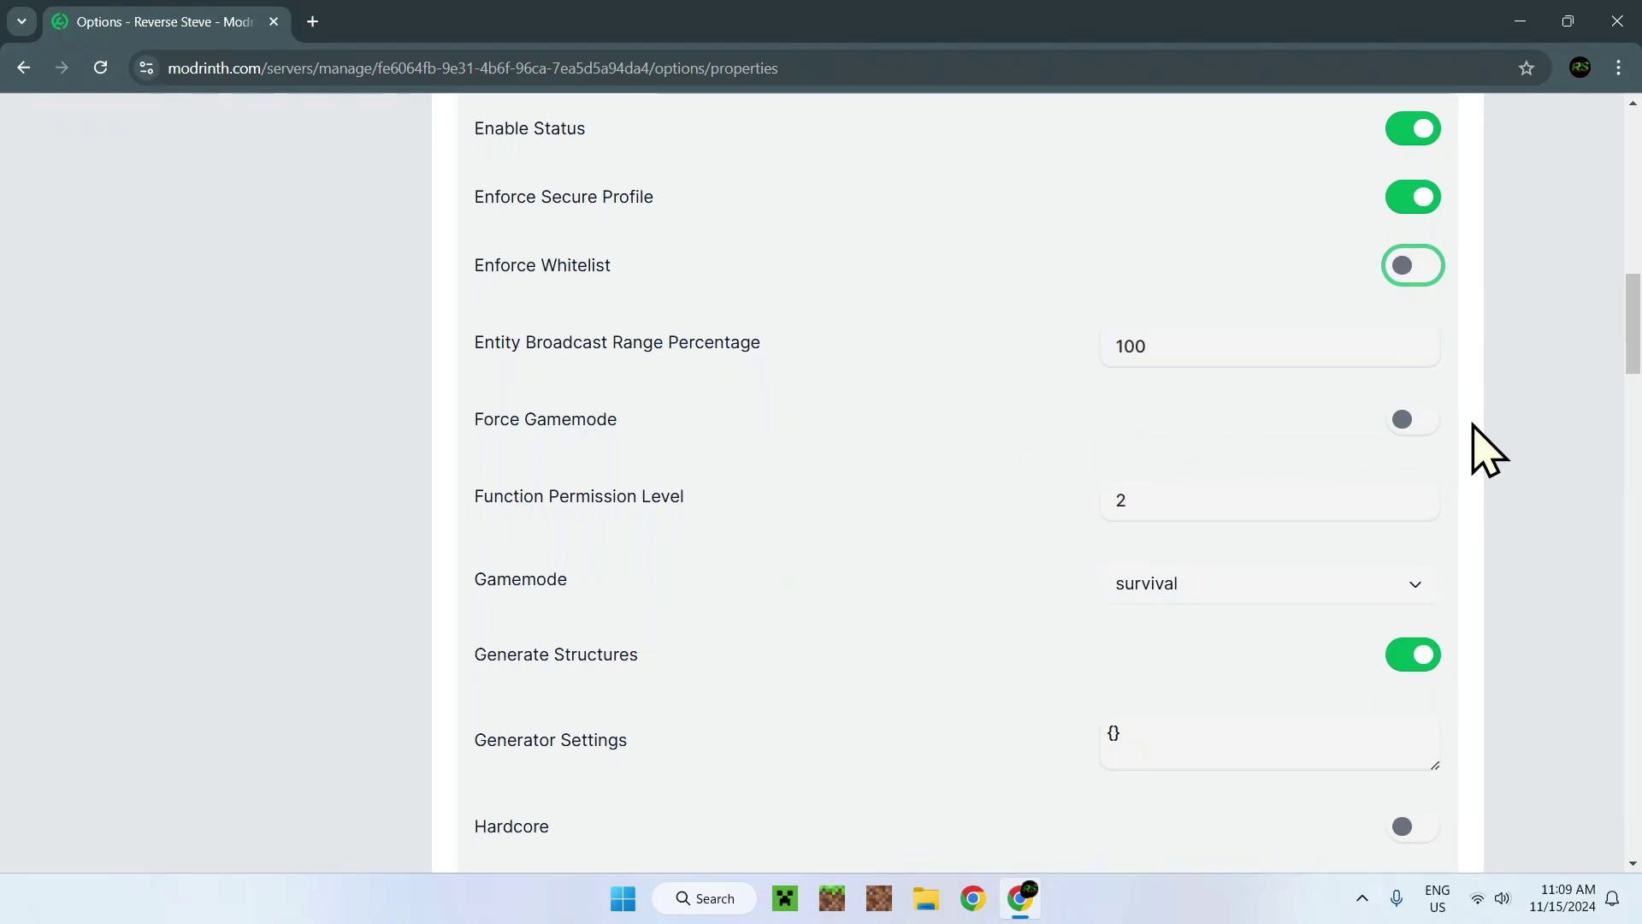
{"action": "left_click", "coordinate": [1418, 420]}
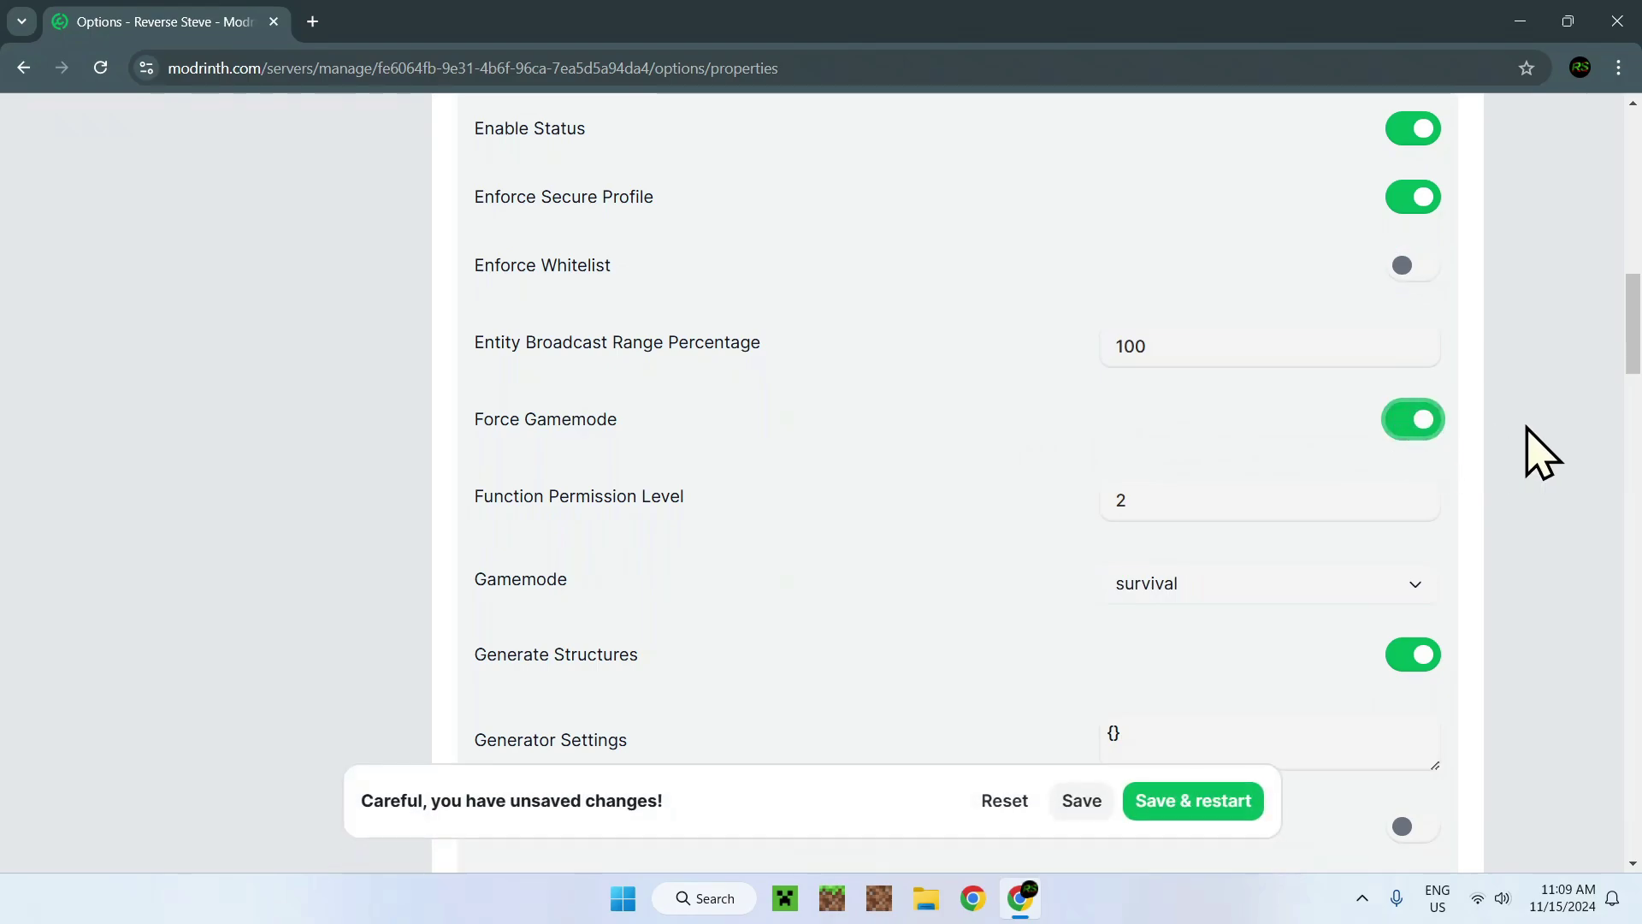
{"action": "left_click", "coordinate": [1406, 419]}
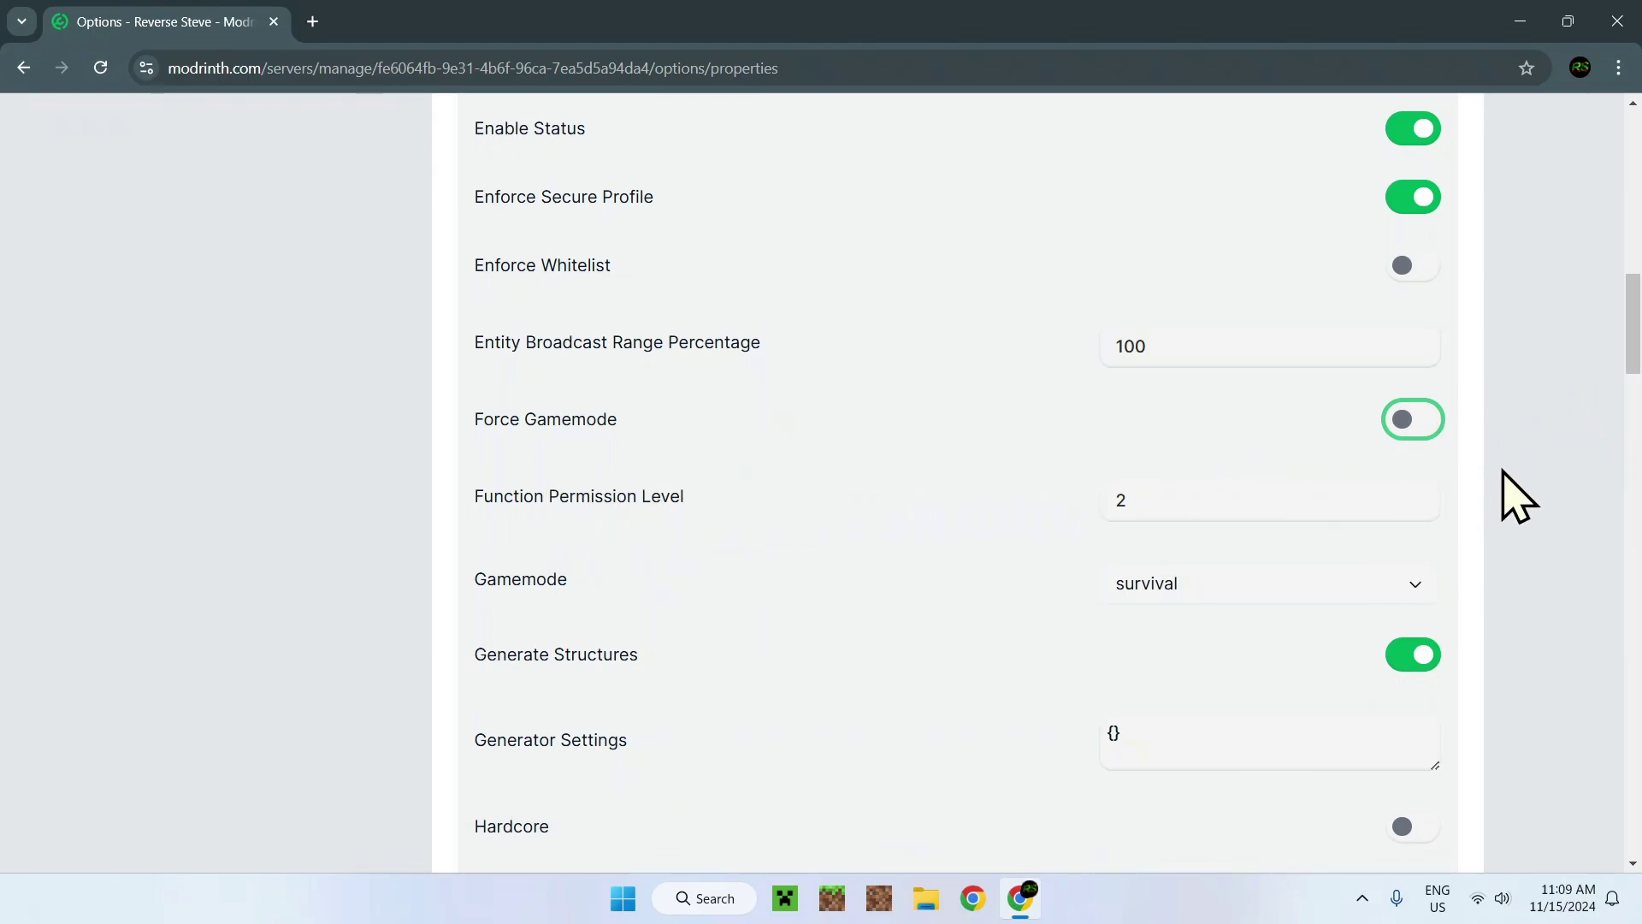
{"action": "scroll", "coordinate": [1496, 475], "scroll_direction": "down", "scroll_amount": 1}
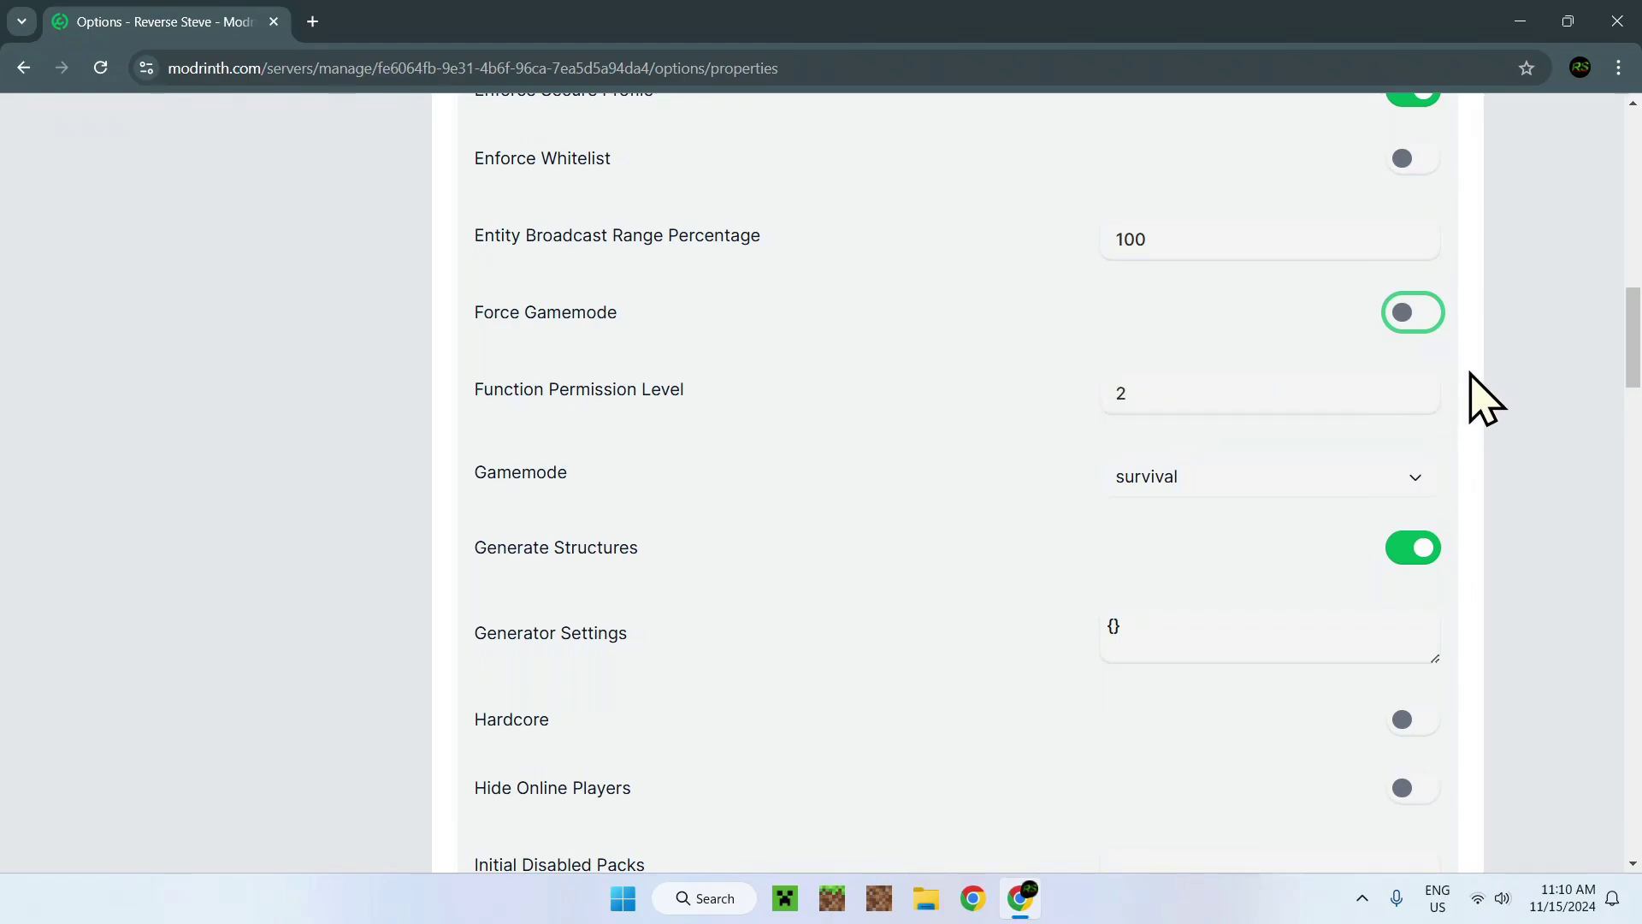
{"action": "left_click", "coordinate": [1169, 479]}
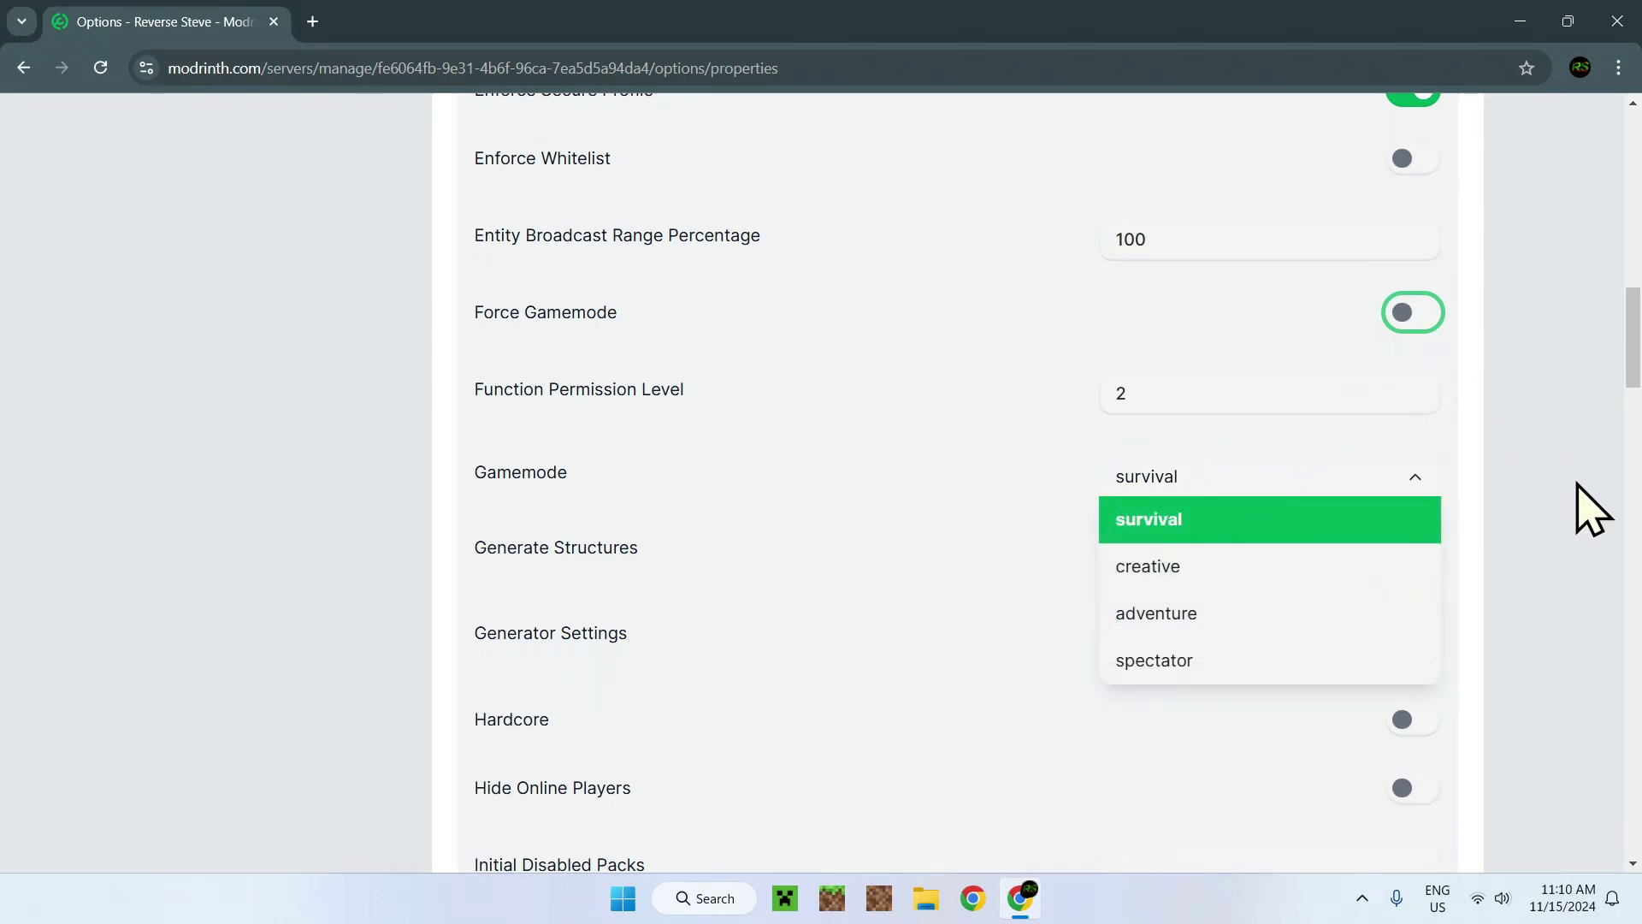
{"action": "left_click", "coordinate": [1539, 419]}
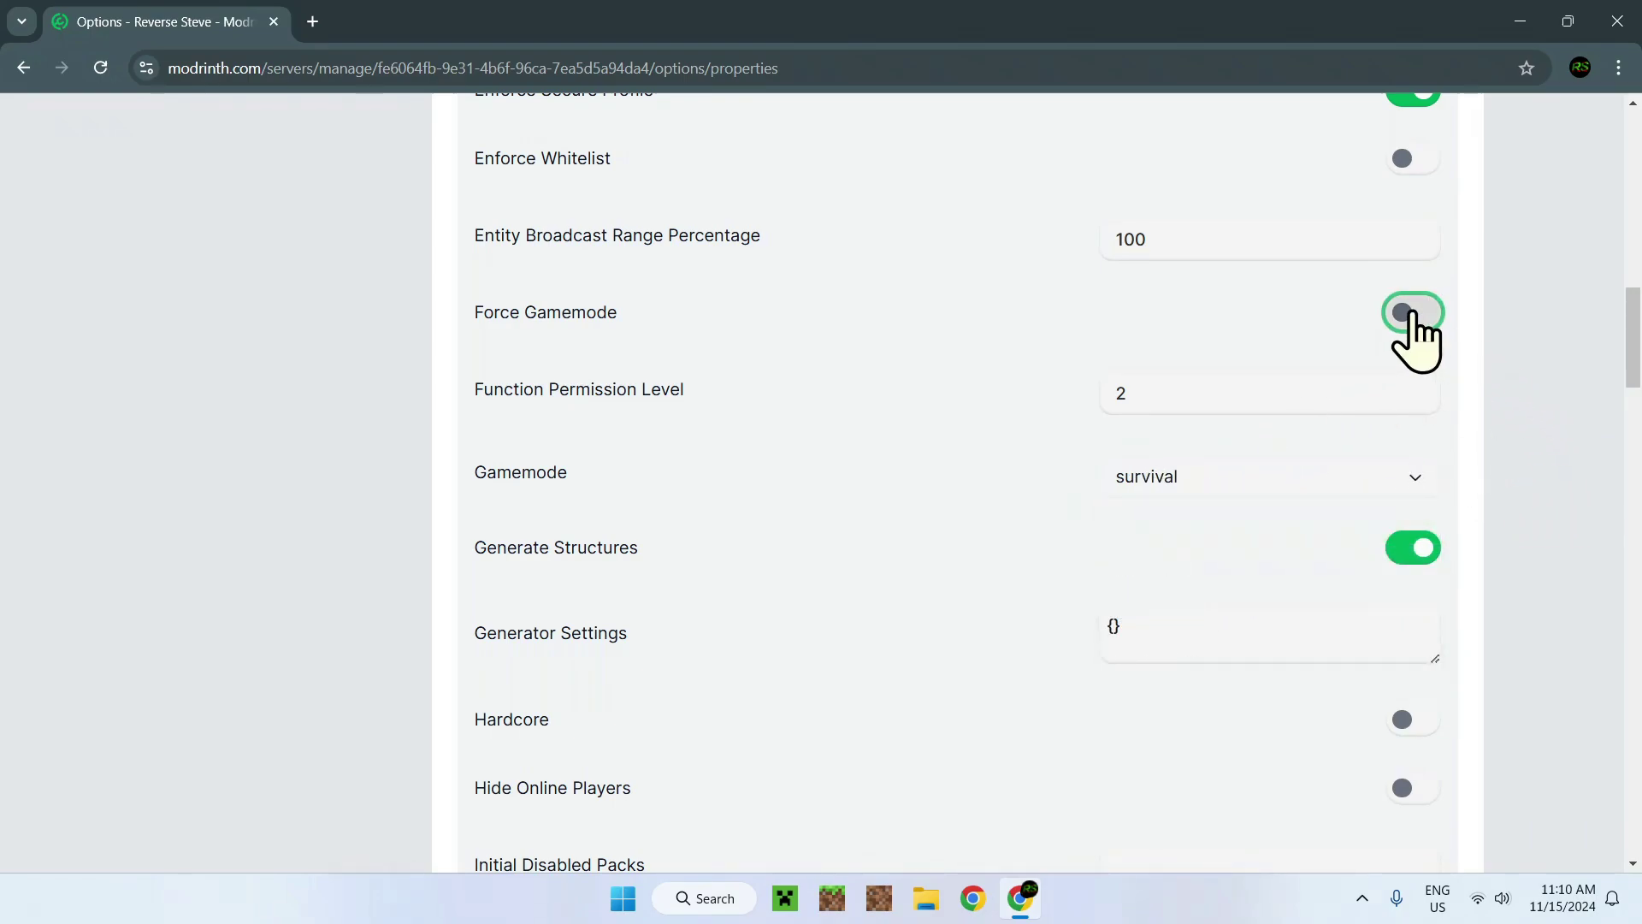
{"action": "scroll", "coordinate": [1483, 400], "scroll_direction": "down", "scroll_amount": 1}
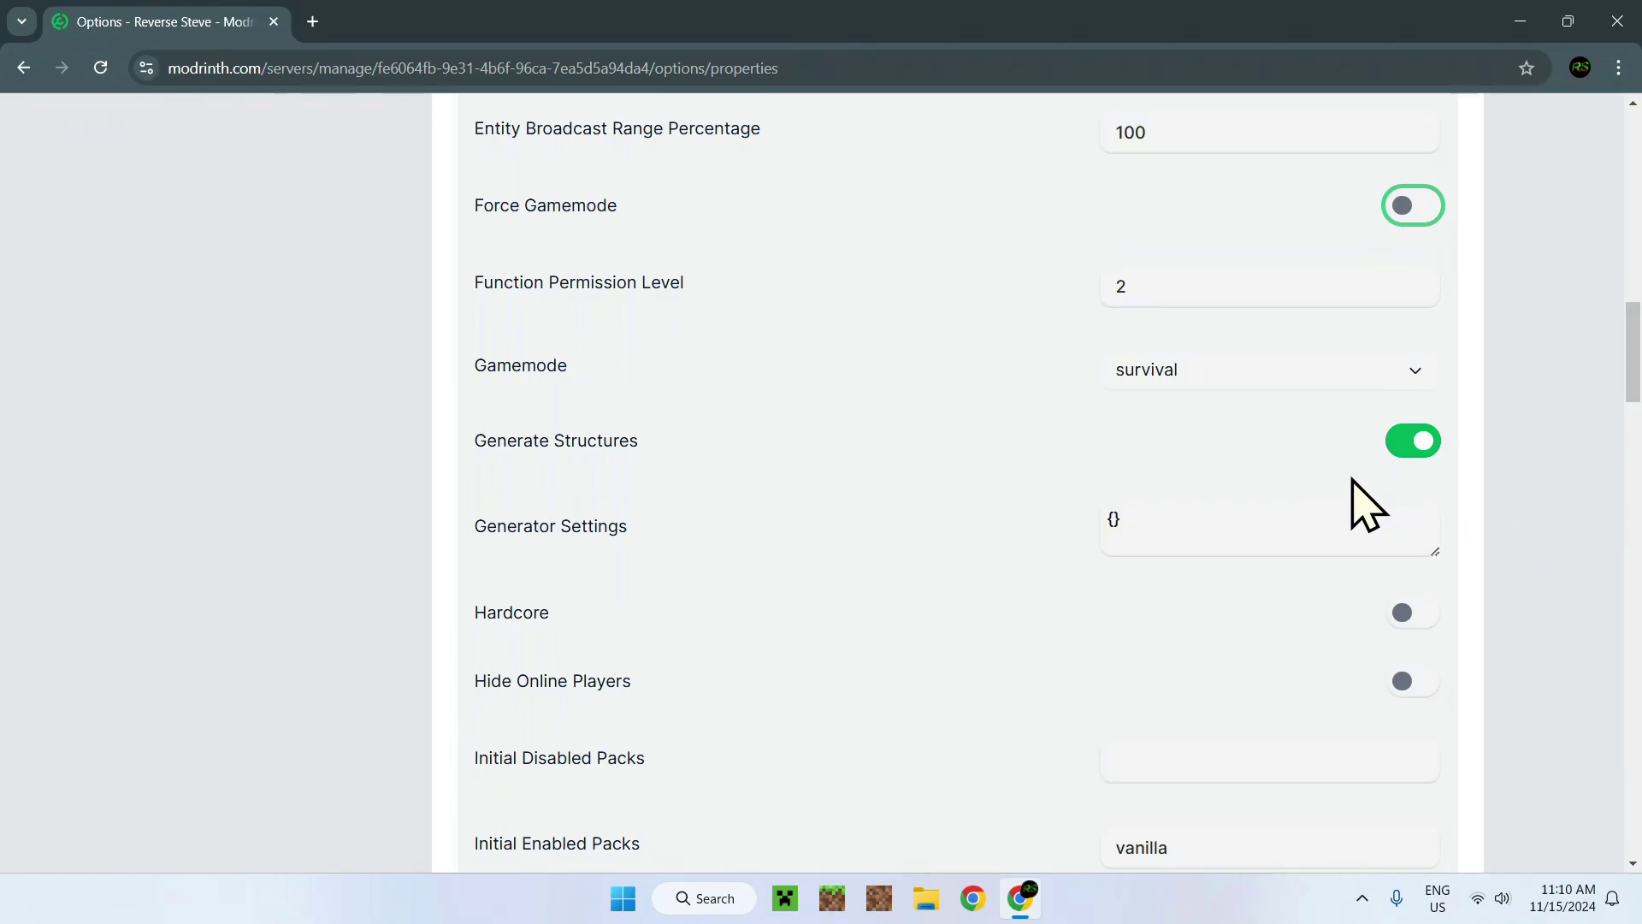
{"action": "scroll", "coordinate": [1240, 488], "scroll_direction": "down", "scroll_amount": 1}
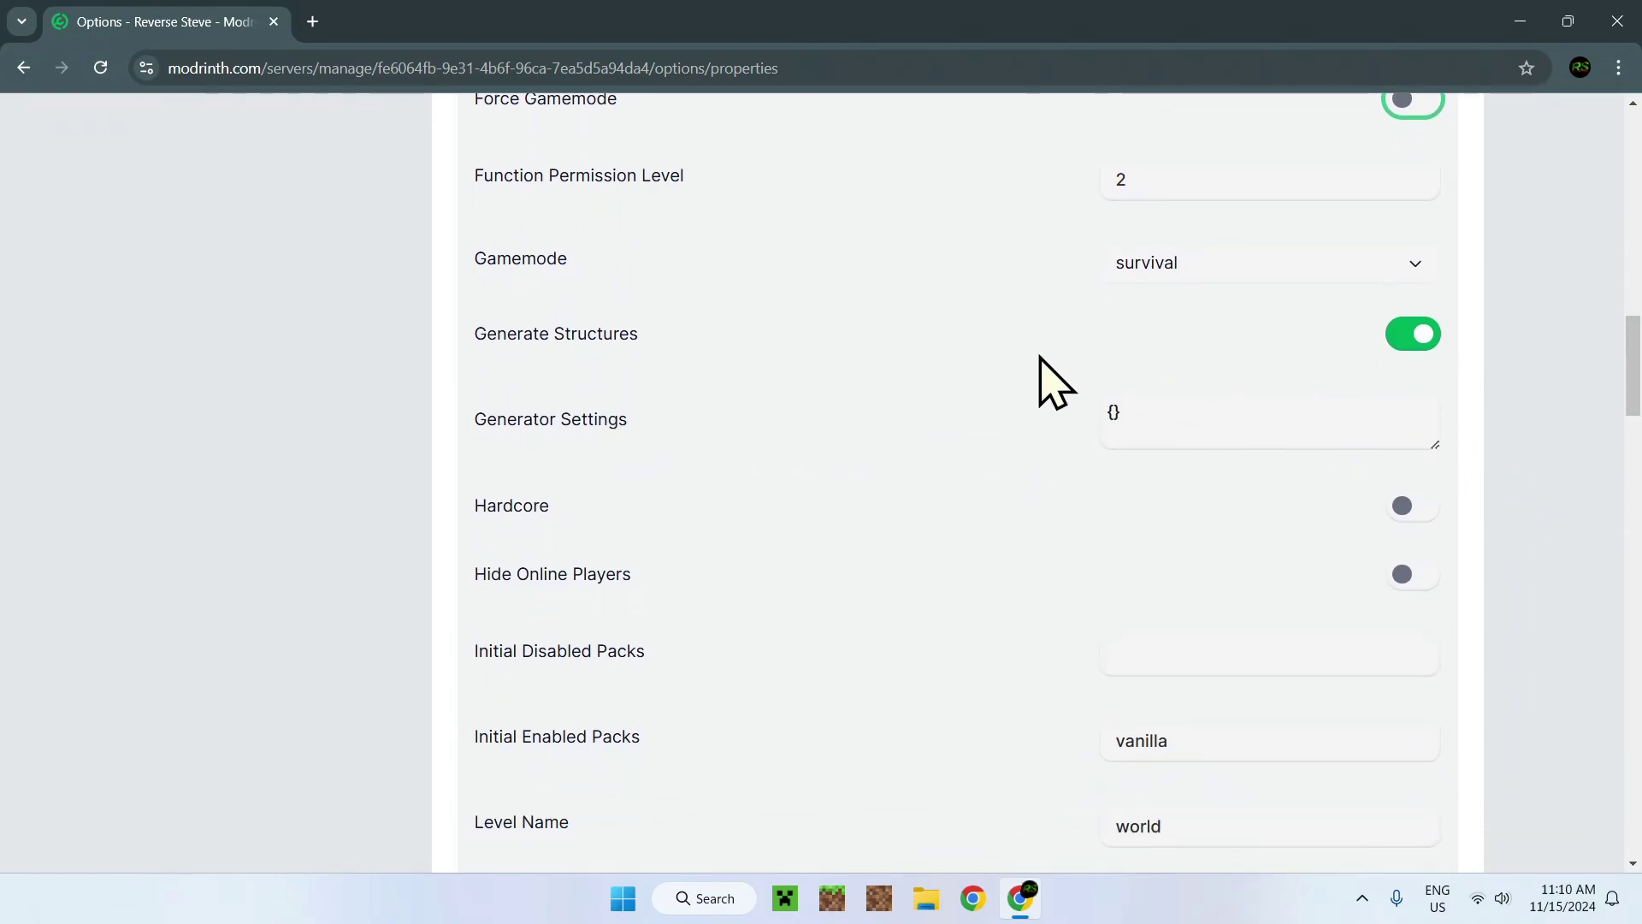
{"action": "scroll", "coordinate": [1488, 394], "scroll_direction": "down", "scroll_amount": 1}
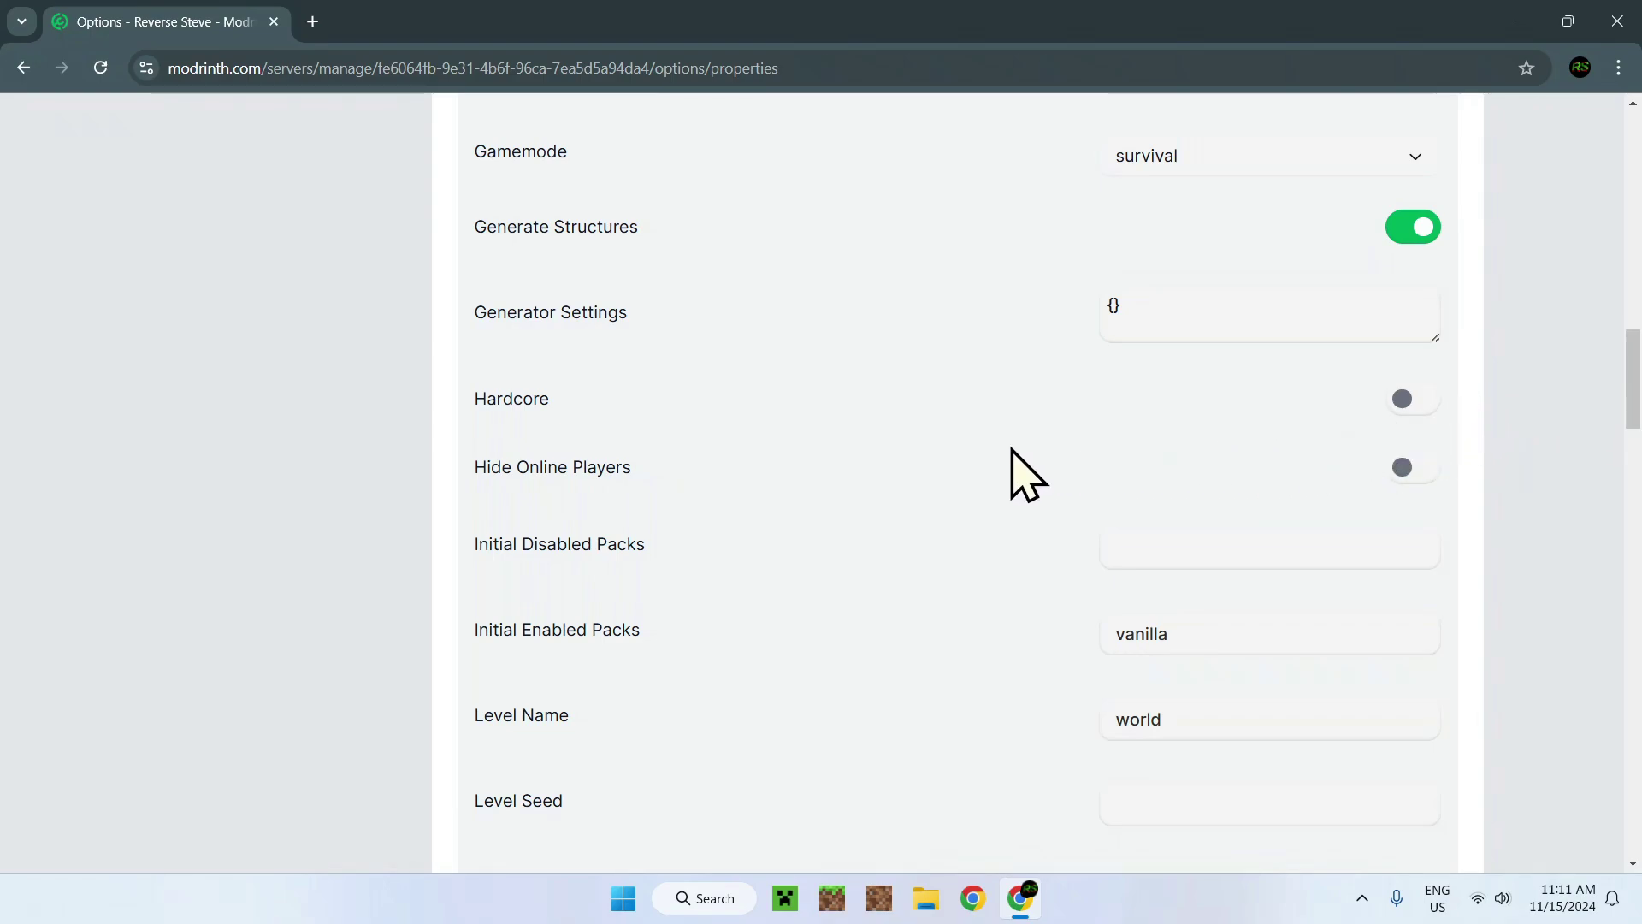
{"action": "scroll", "coordinate": [1475, 476], "scroll_direction": "down", "scroll_amount": 1}
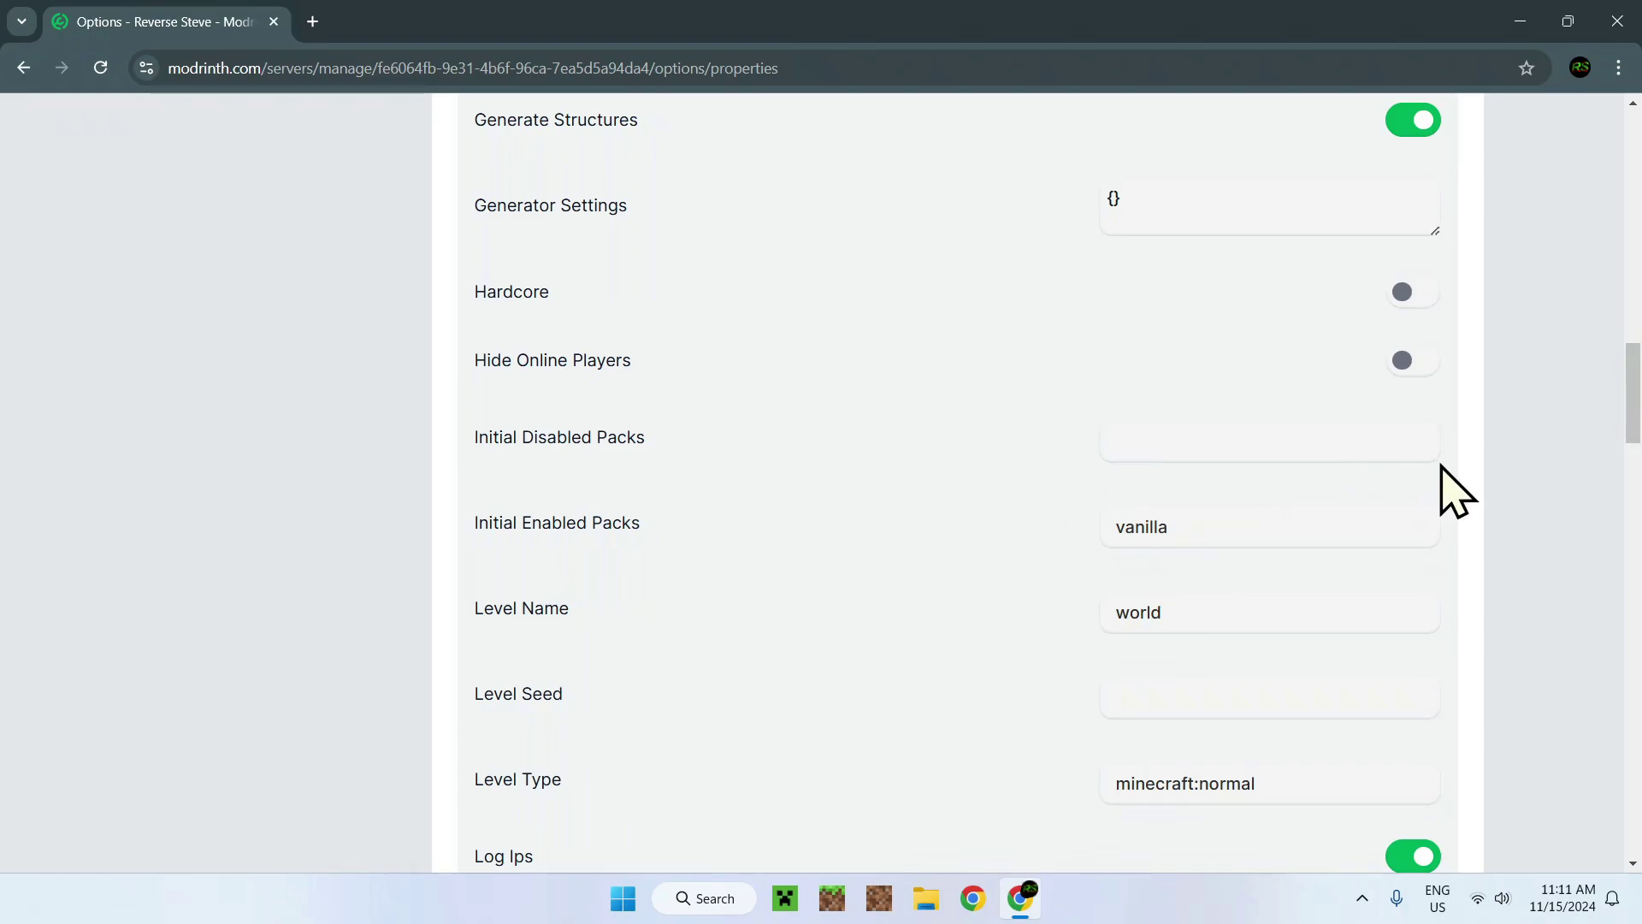
{"action": "left_click", "coordinate": [1127, 522]}
{"action": "left_click", "coordinate": [1478, 530]}
{"action": "scroll", "coordinate": [1411, 498], "scroll_direction": "down", "scroll_amount": 1}
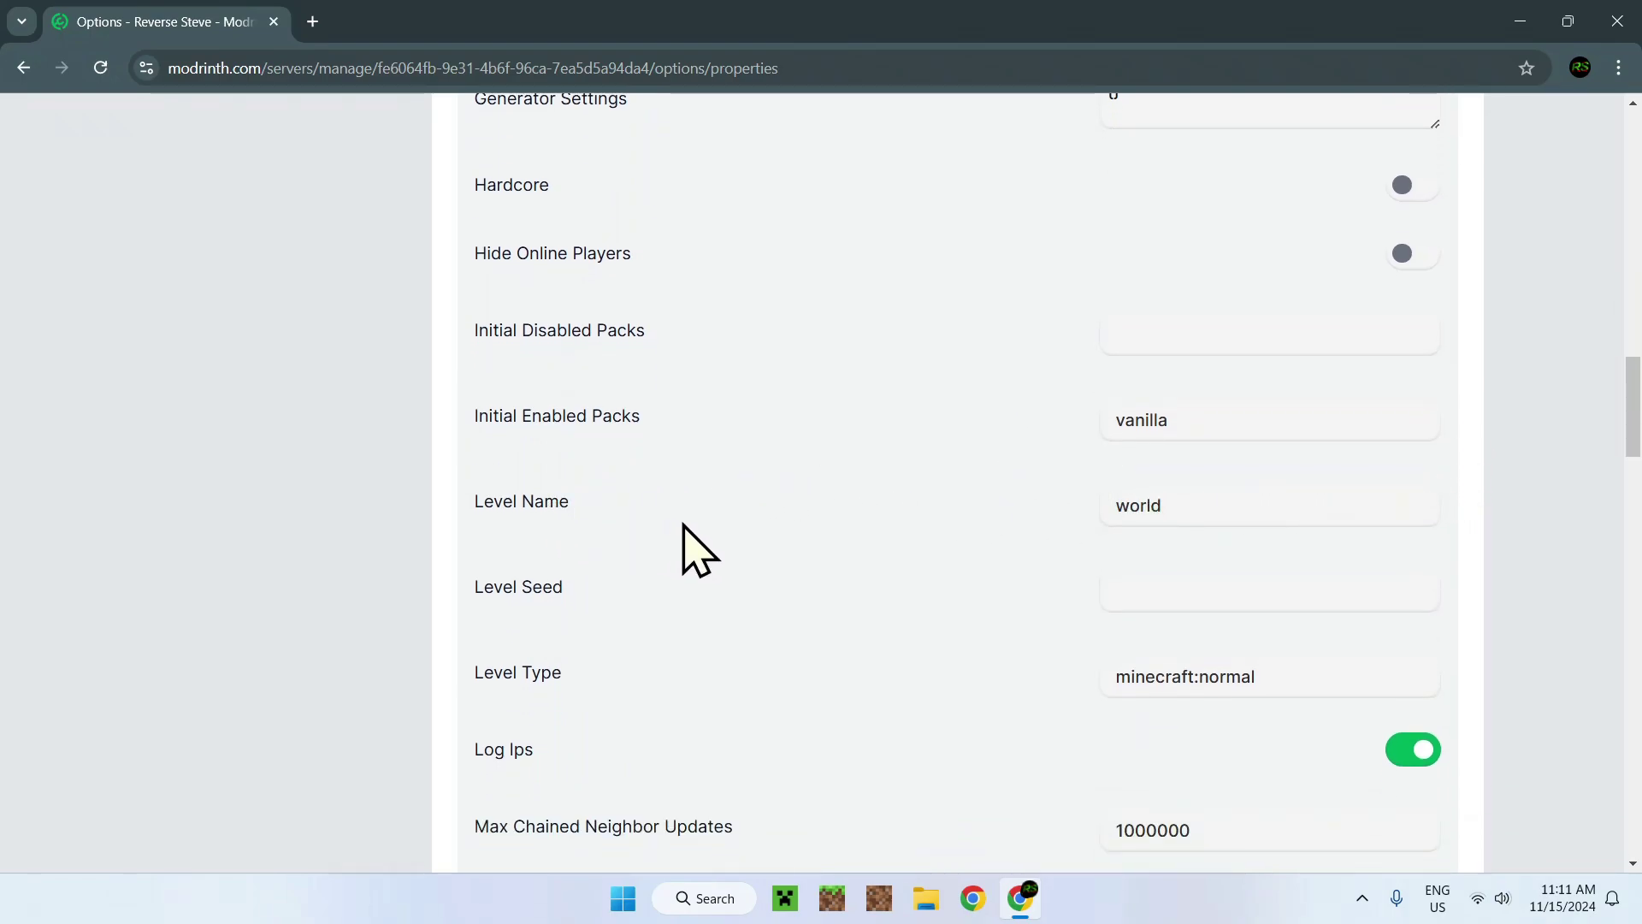
{"action": "left_click", "coordinate": [1140, 509]}
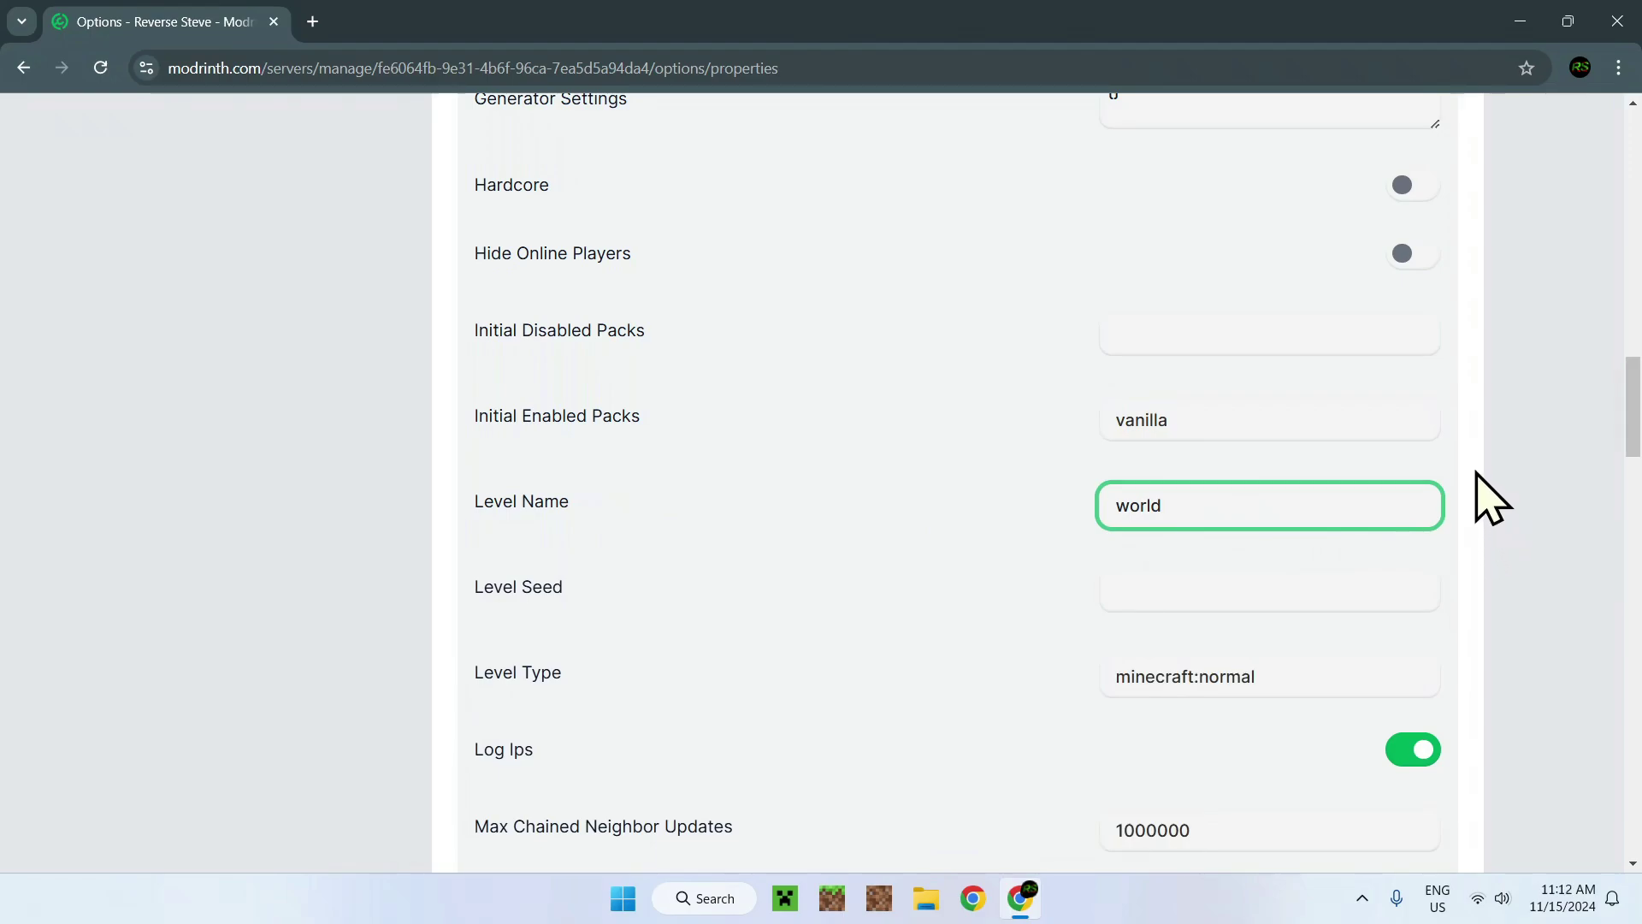
{"action": "left_click", "coordinate": [1477, 496]}
{"action": "left_click", "coordinate": [1262, 575]}
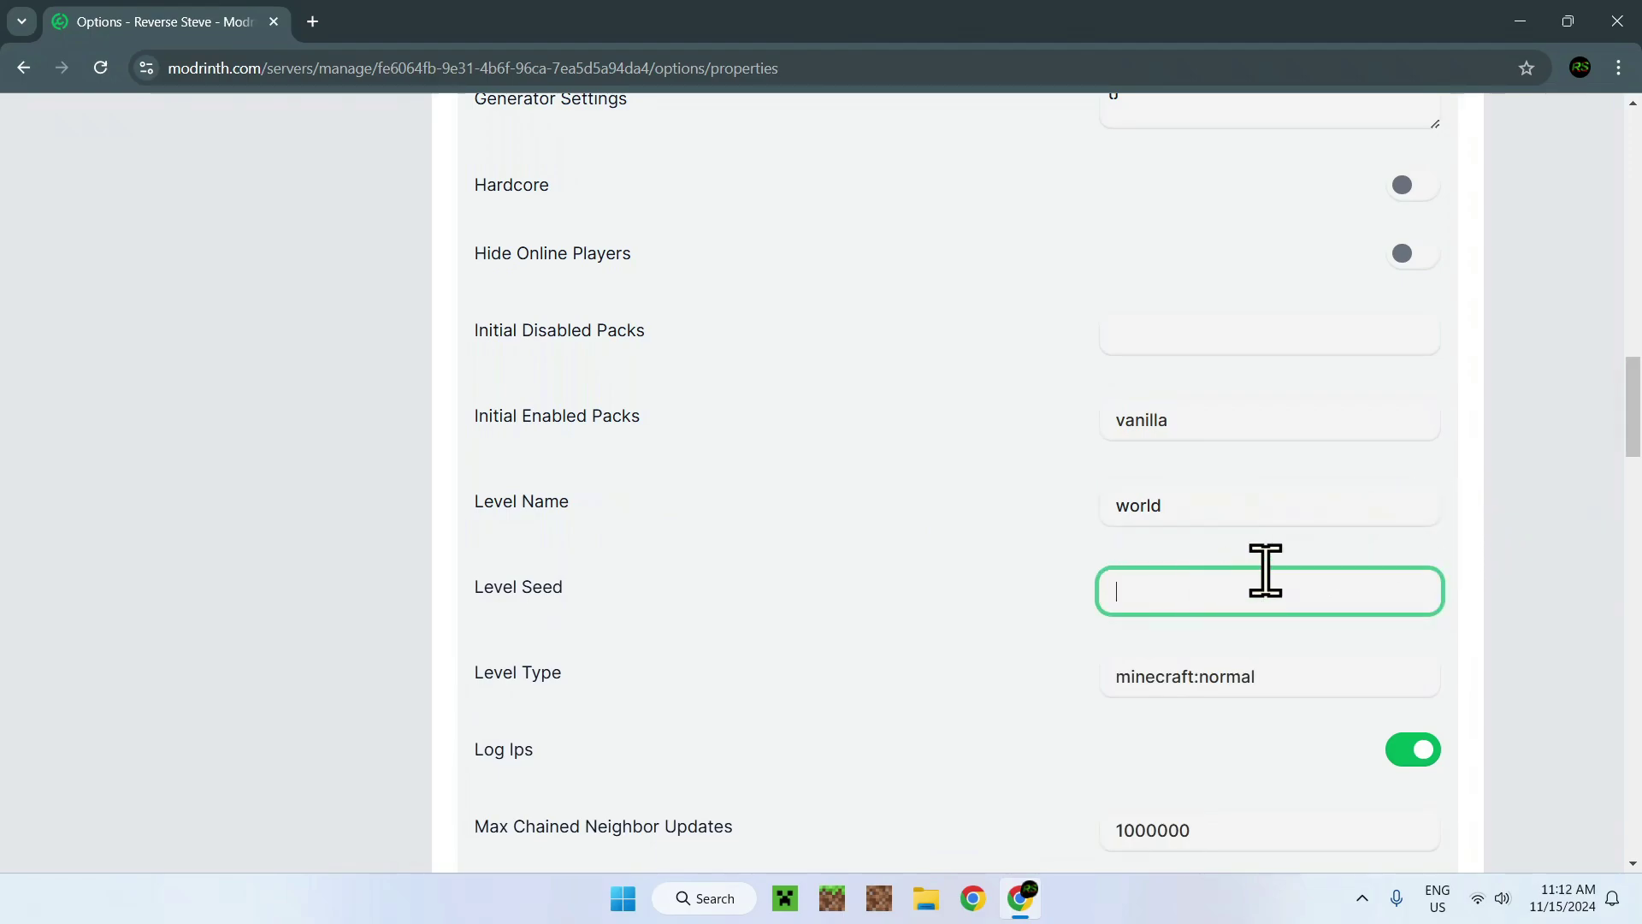
{"action": "left_click", "coordinate": [1483, 505]}
{"action": "scroll", "coordinate": [1480, 503], "scroll_direction": "down", "scroll_amount": 1}
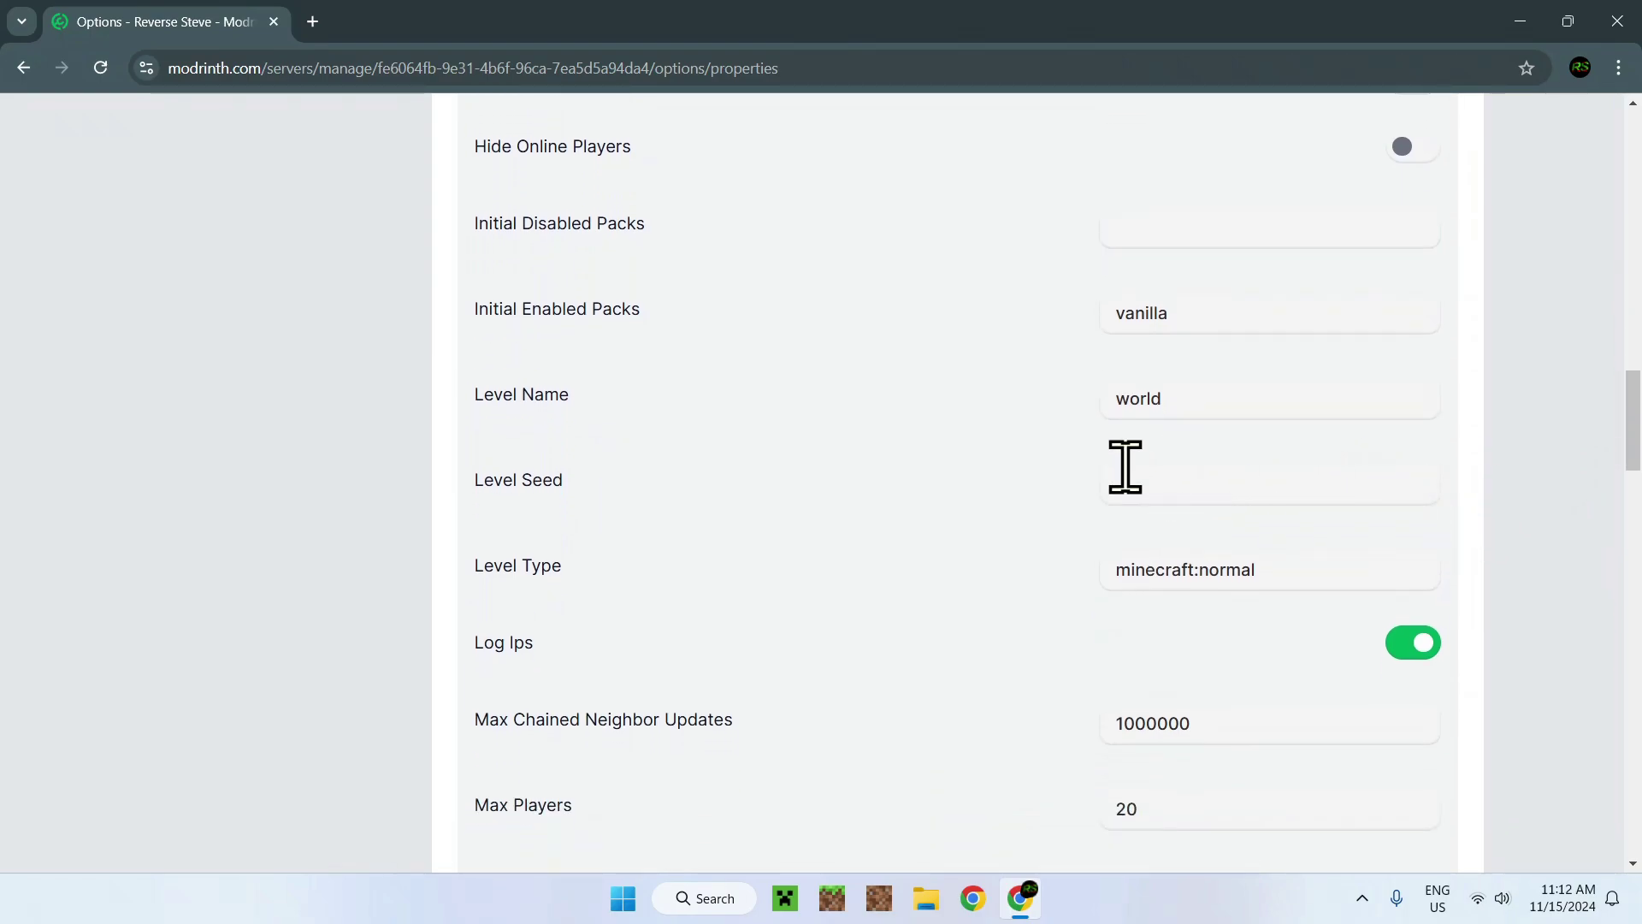
{"action": "left_click", "coordinate": [1117, 568]}
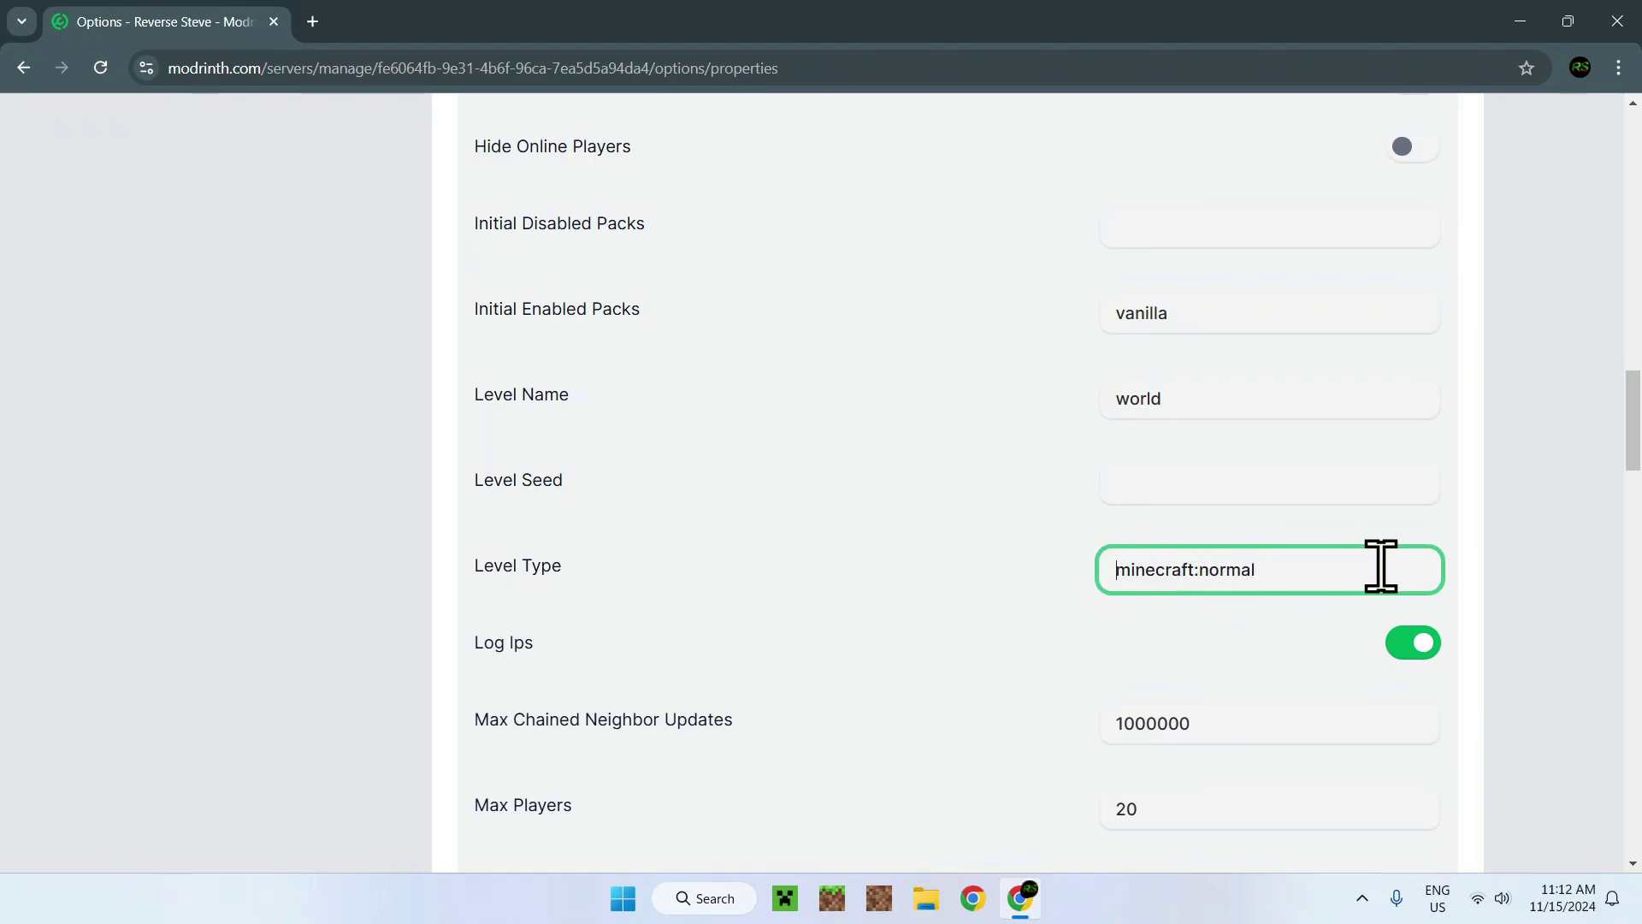
{"action": "double_click", "coordinate": [1223, 567]}
{"action": "left_click", "coordinate": [1471, 541]}
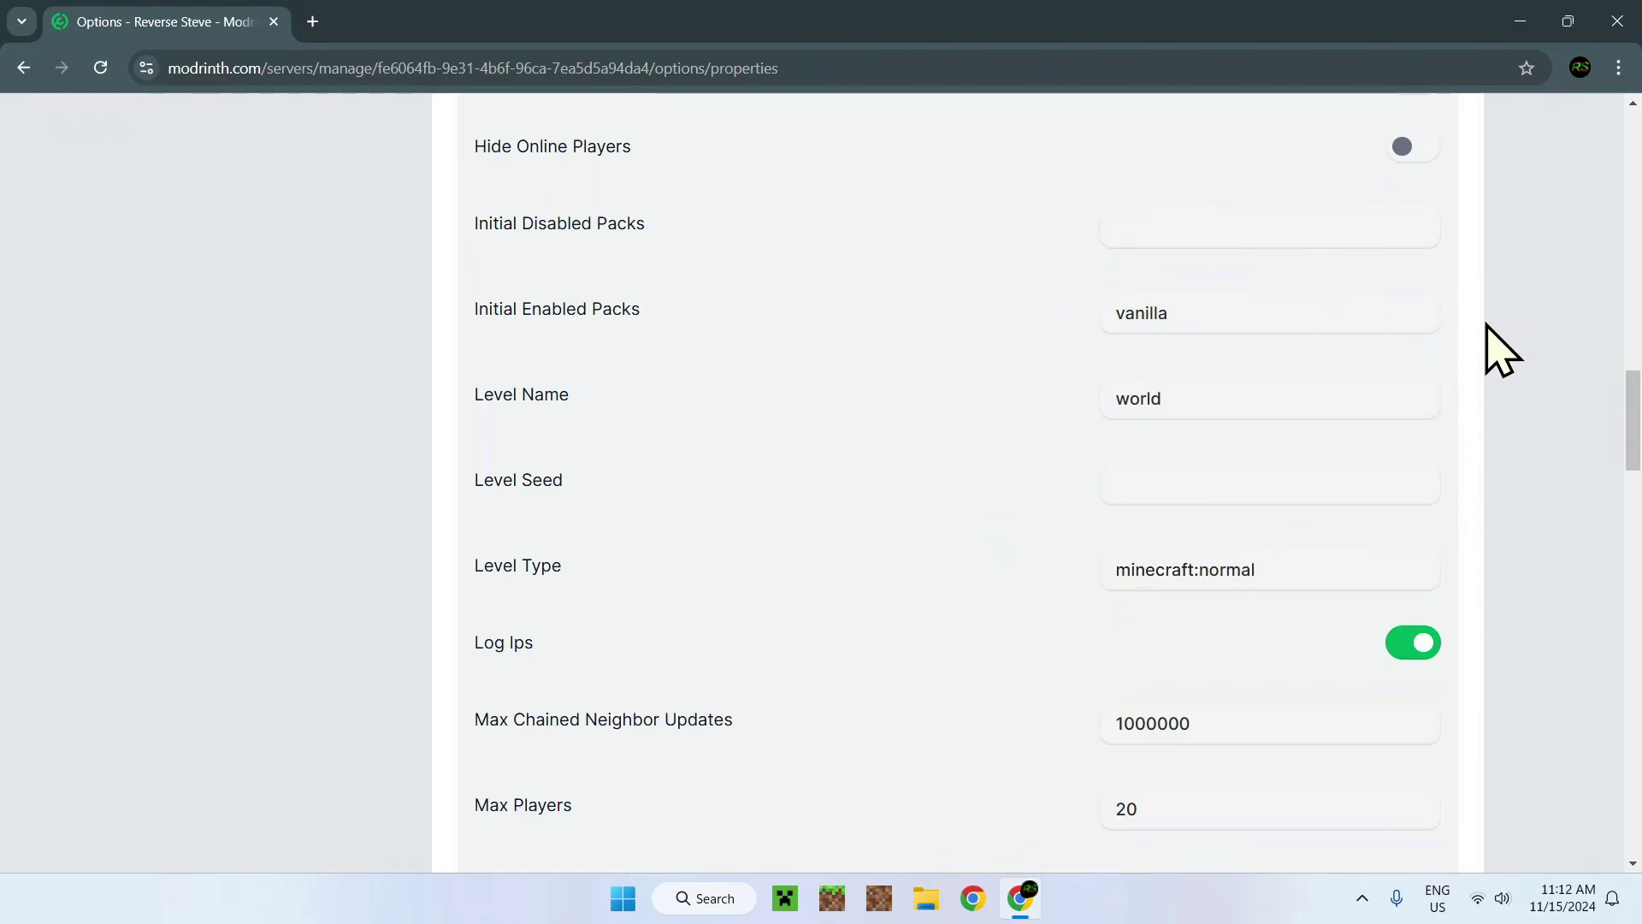
{"action": "scroll", "coordinate": [1466, 377], "scroll_direction": "down", "scroll_amount": 3}
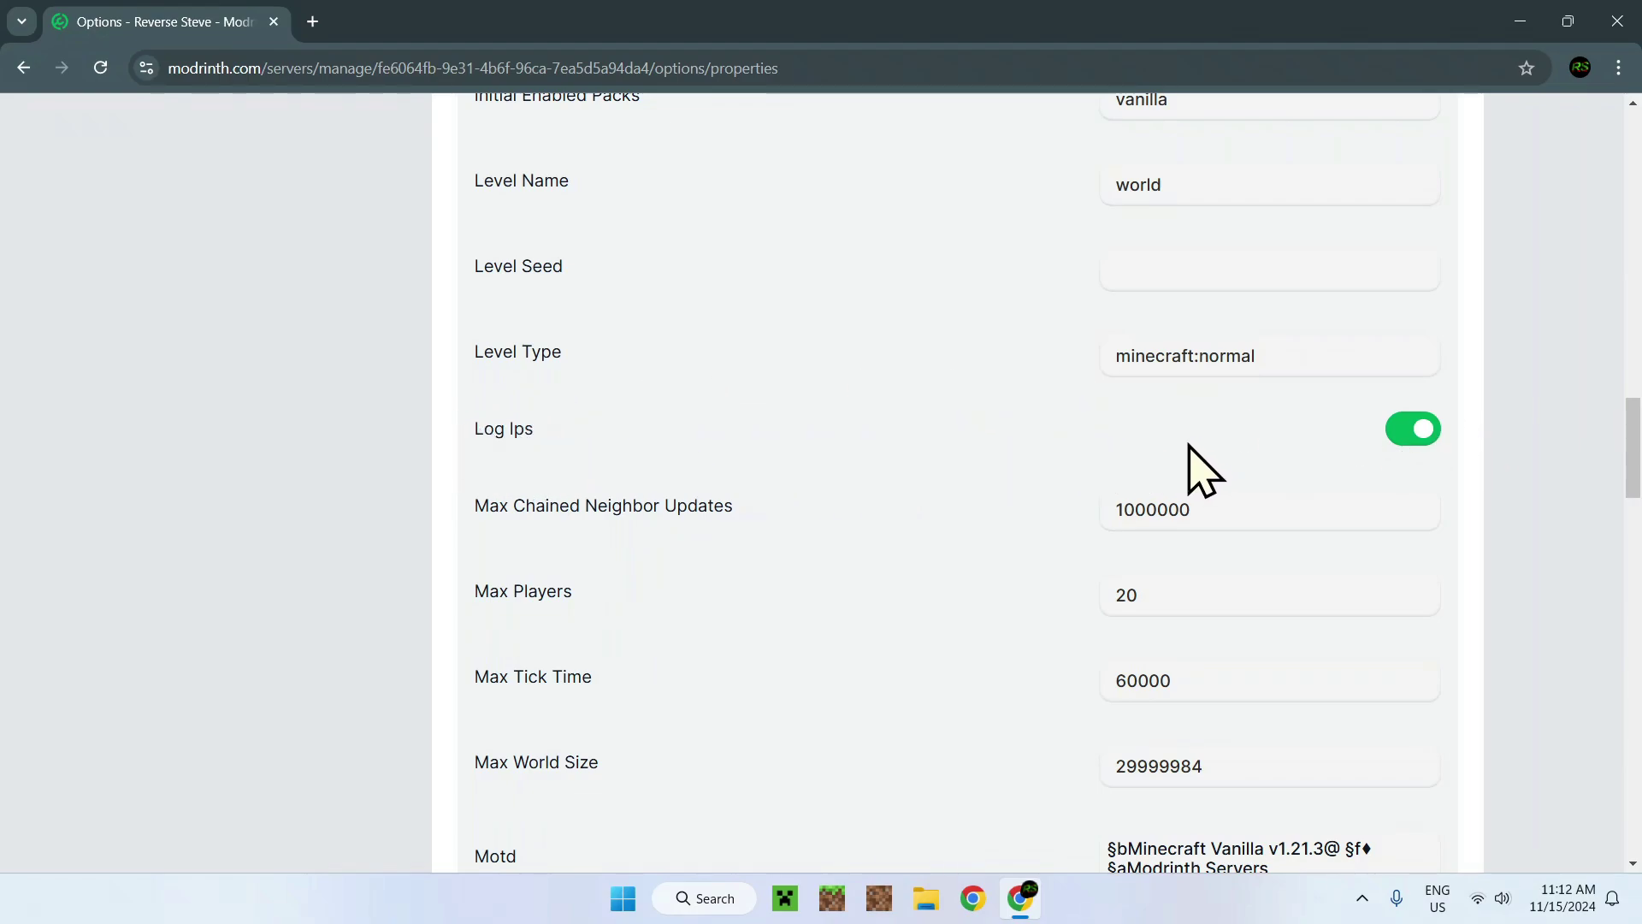
{"action": "scroll", "coordinate": [1374, 498], "scroll_direction": "down", "scroll_amount": 1}
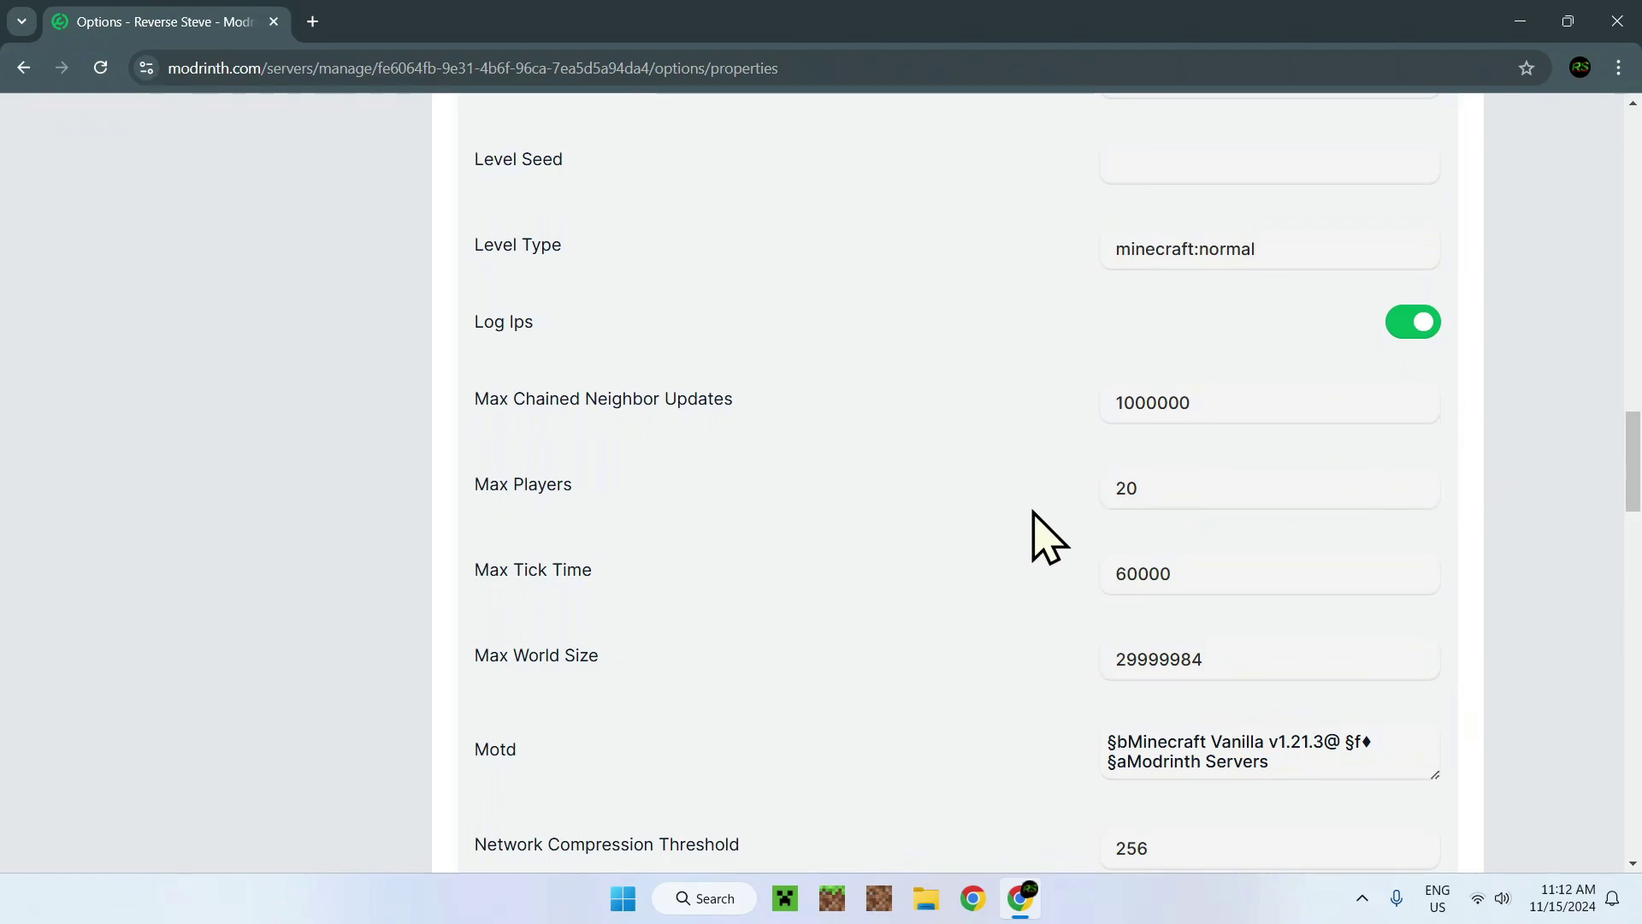
{"action": "left_click", "coordinate": [1133, 479]}
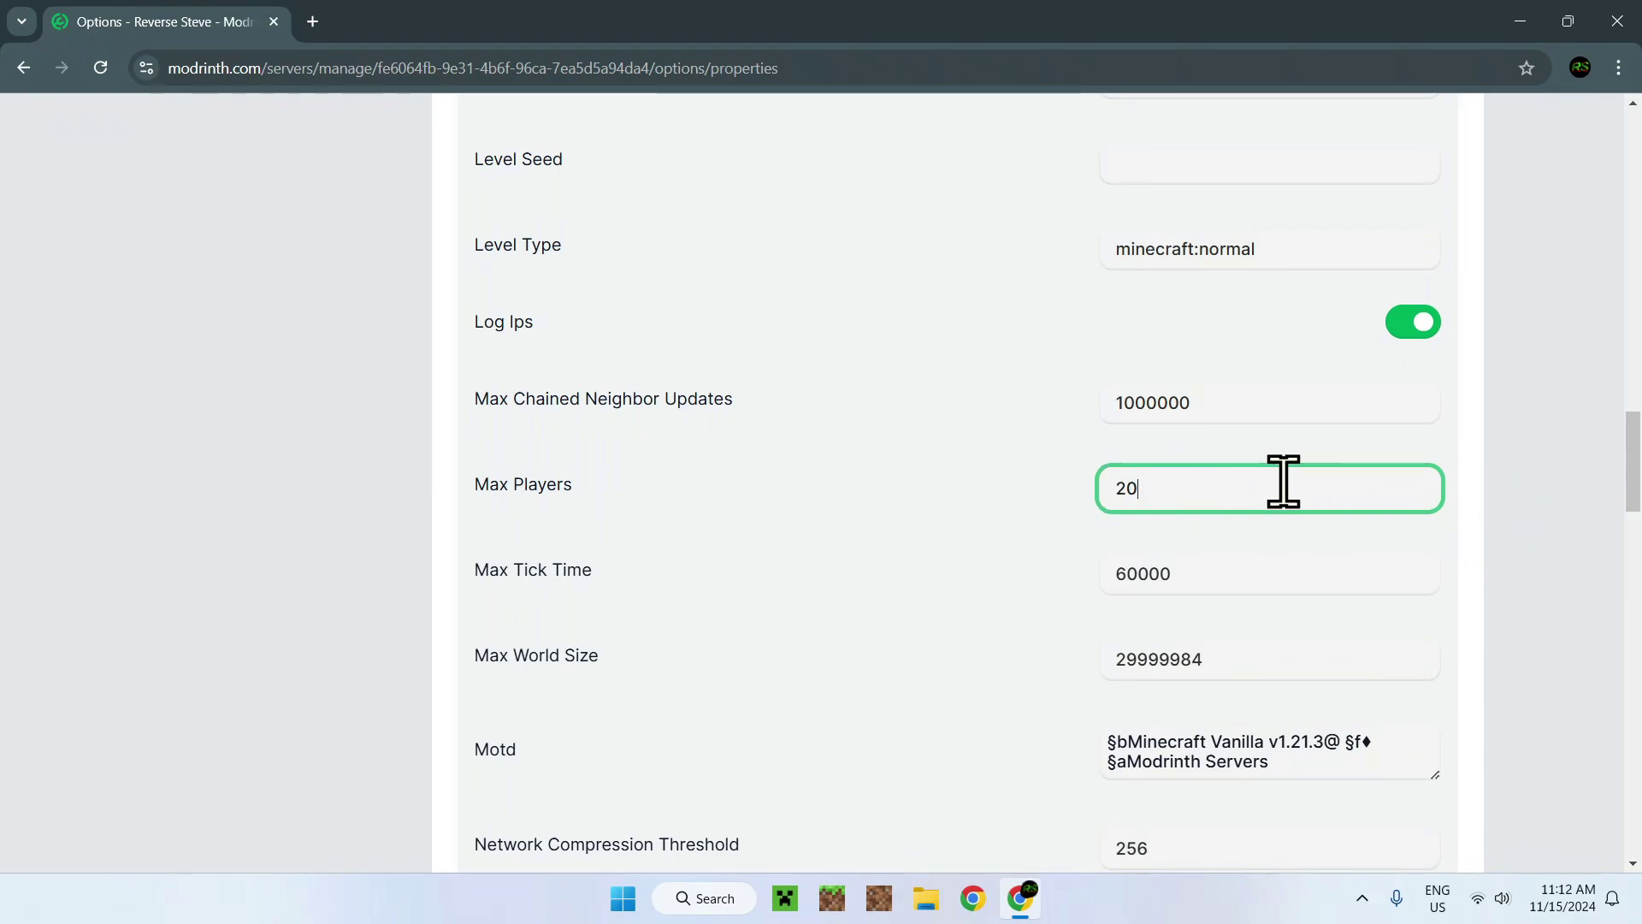
{"action": "left_click", "coordinate": [1477, 440]}
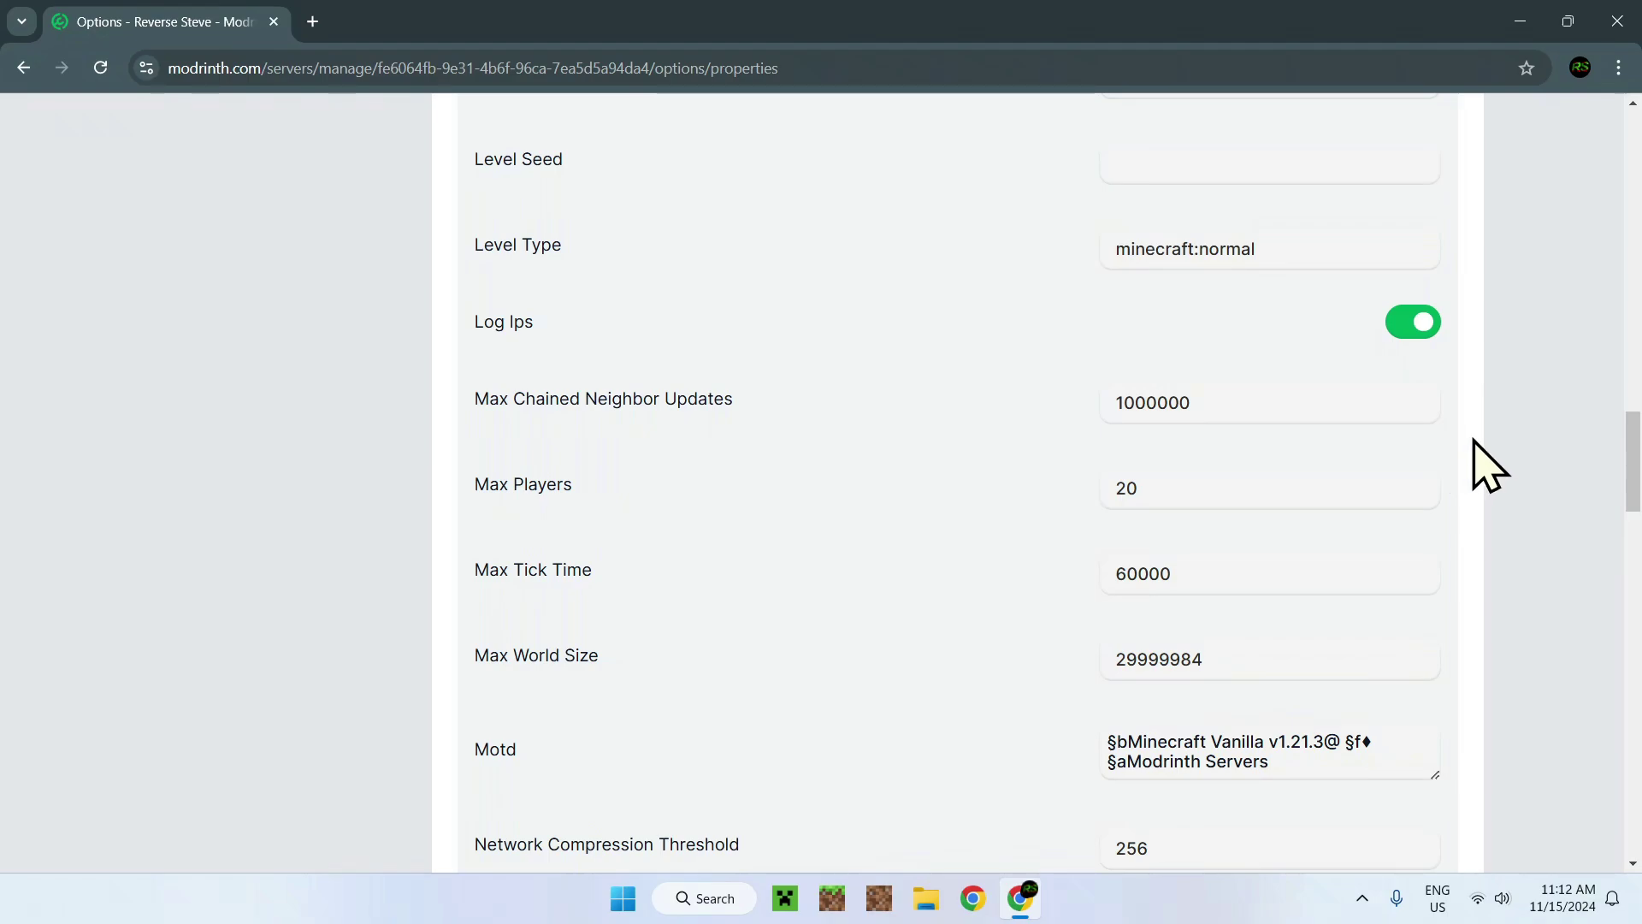
{"action": "scroll", "coordinate": [1467, 443], "scroll_direction": "down", "scroll_amount": 1}
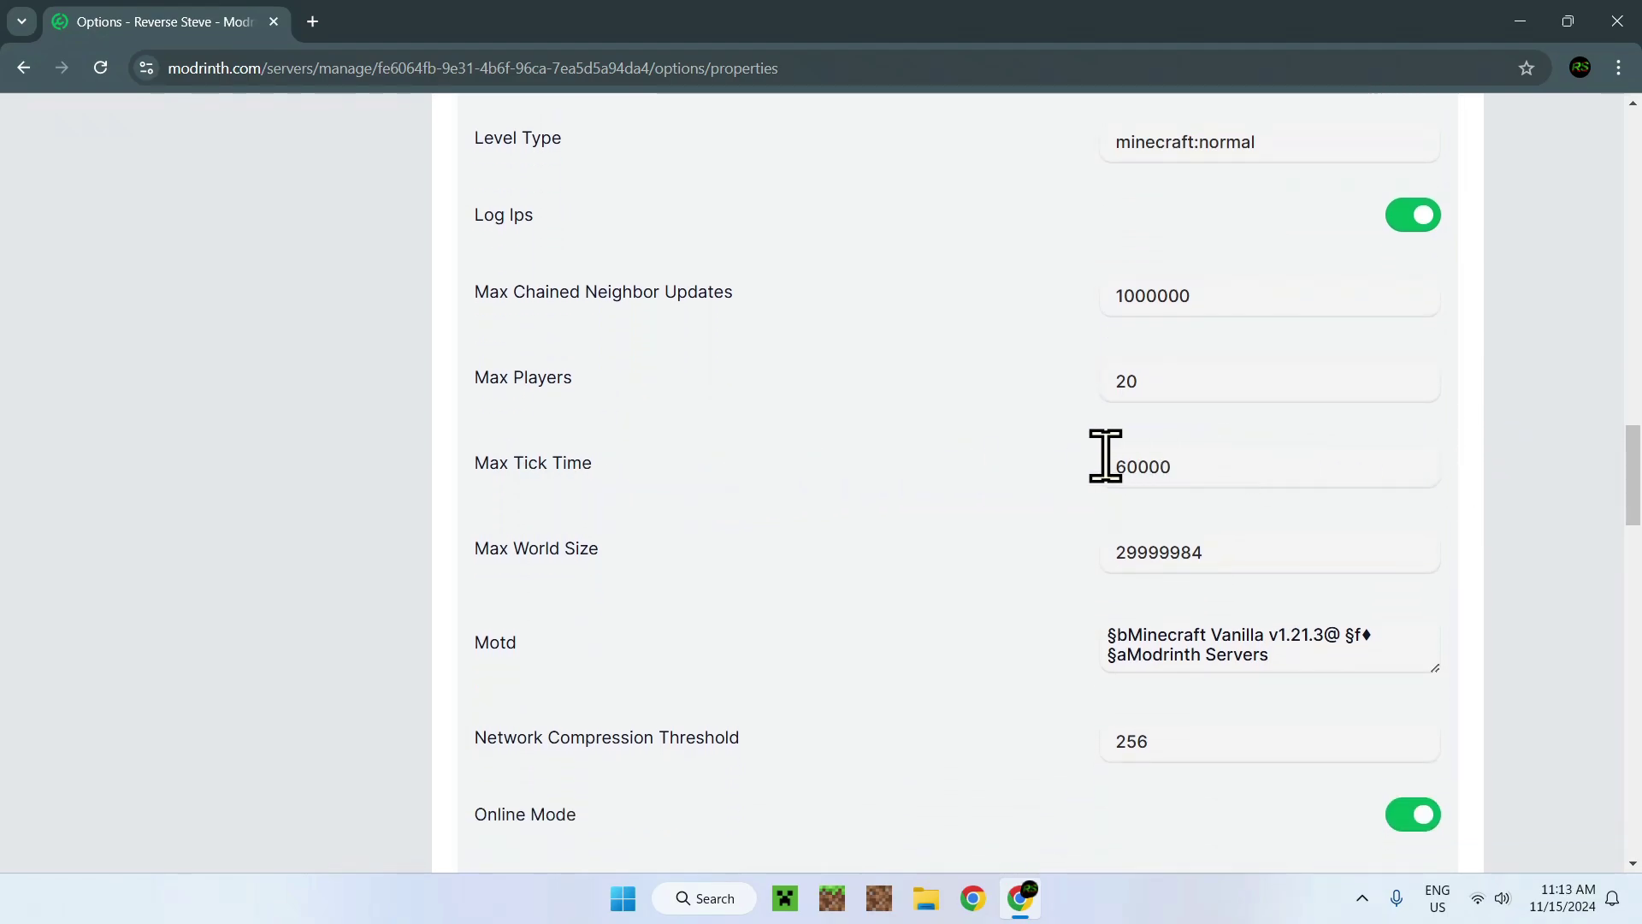
{"action": "left_click", "coordinate": [1197, 467]}
{"action": "left_click", "coordinate": [1473, 477]}
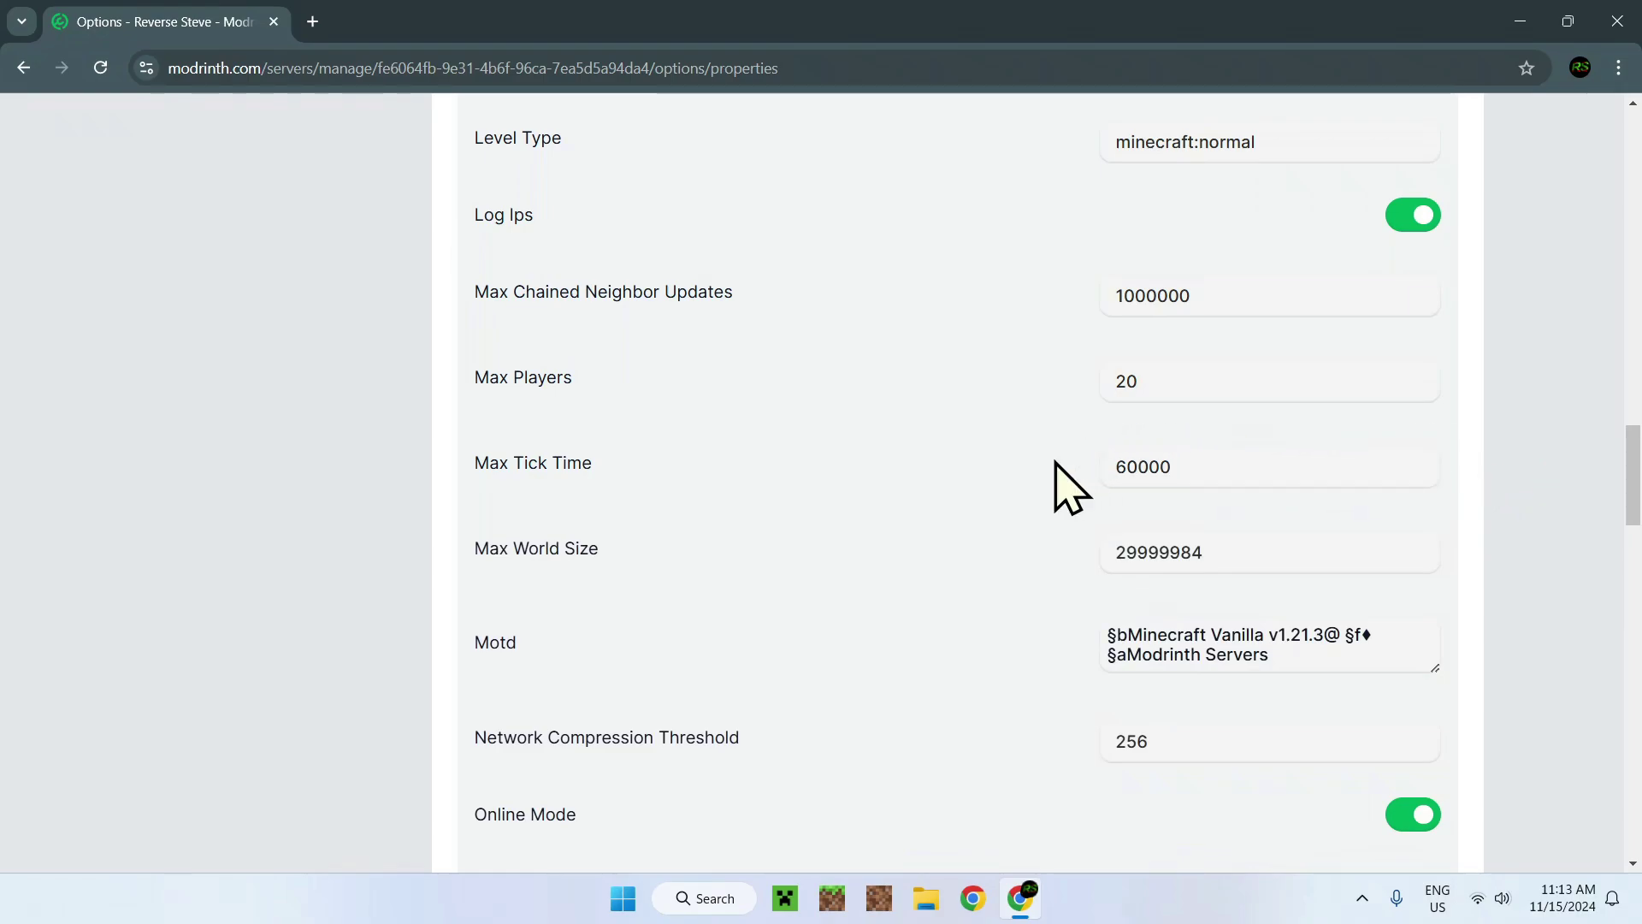
{"action": "scroll", "coordinate": [1463, 459], "scroll_direction": "down", "scroll_amount": 1}
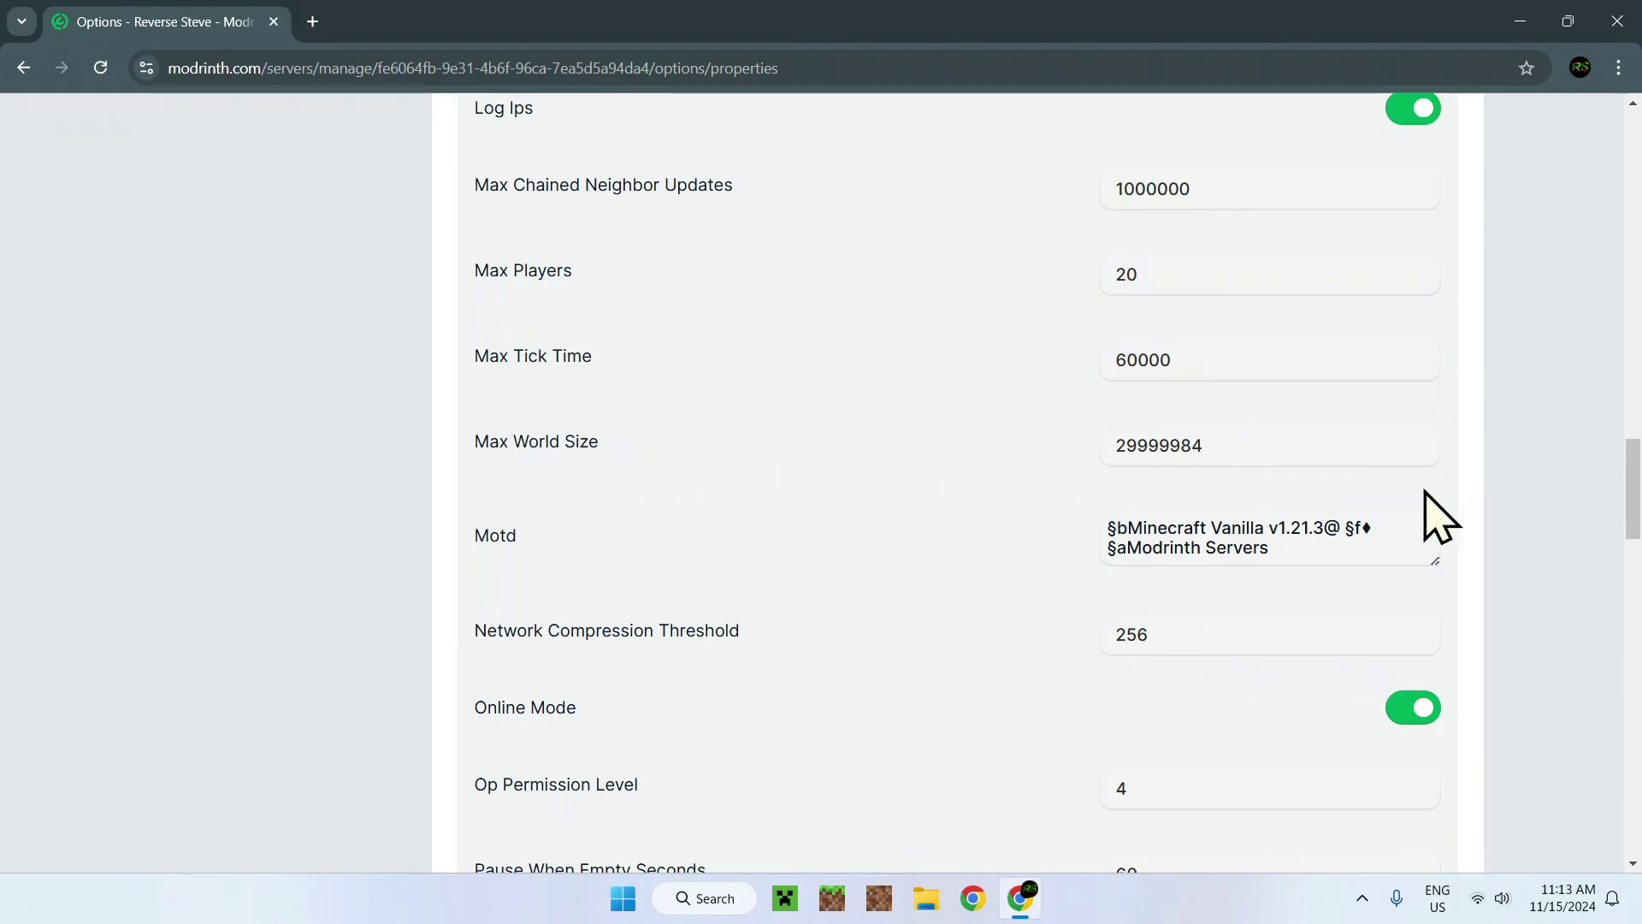
{"action": "scroll", "coordinate": [1484, 478], "scroll_direction": "down", "scroll_amount": 1}
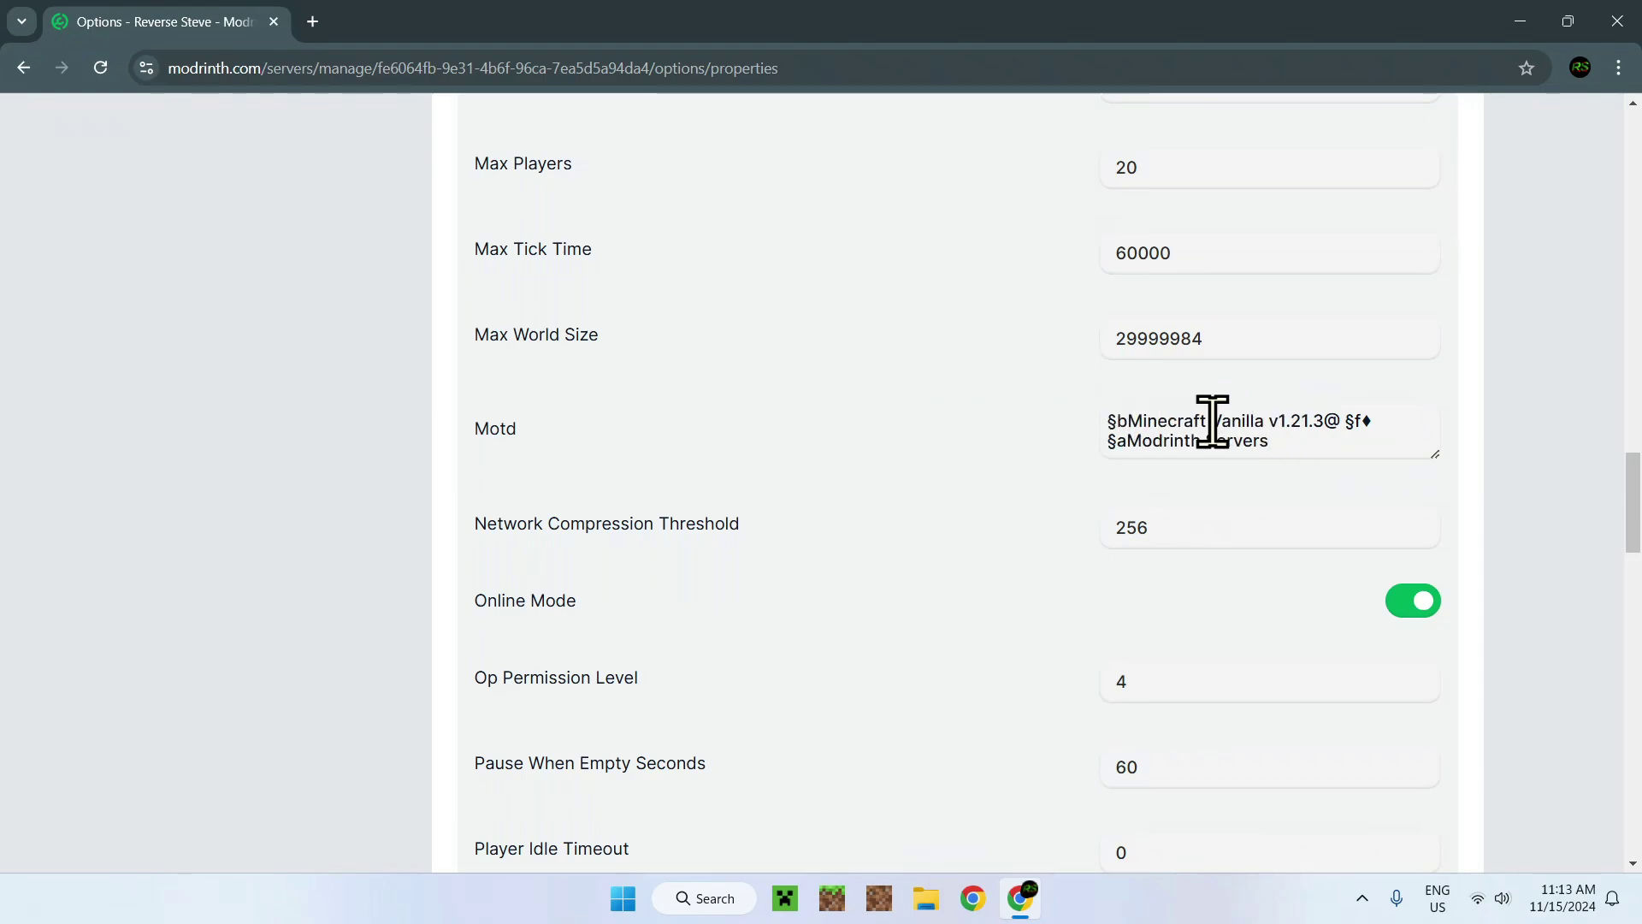
{"action": "left_click", "coordinate": [1120, 422]}
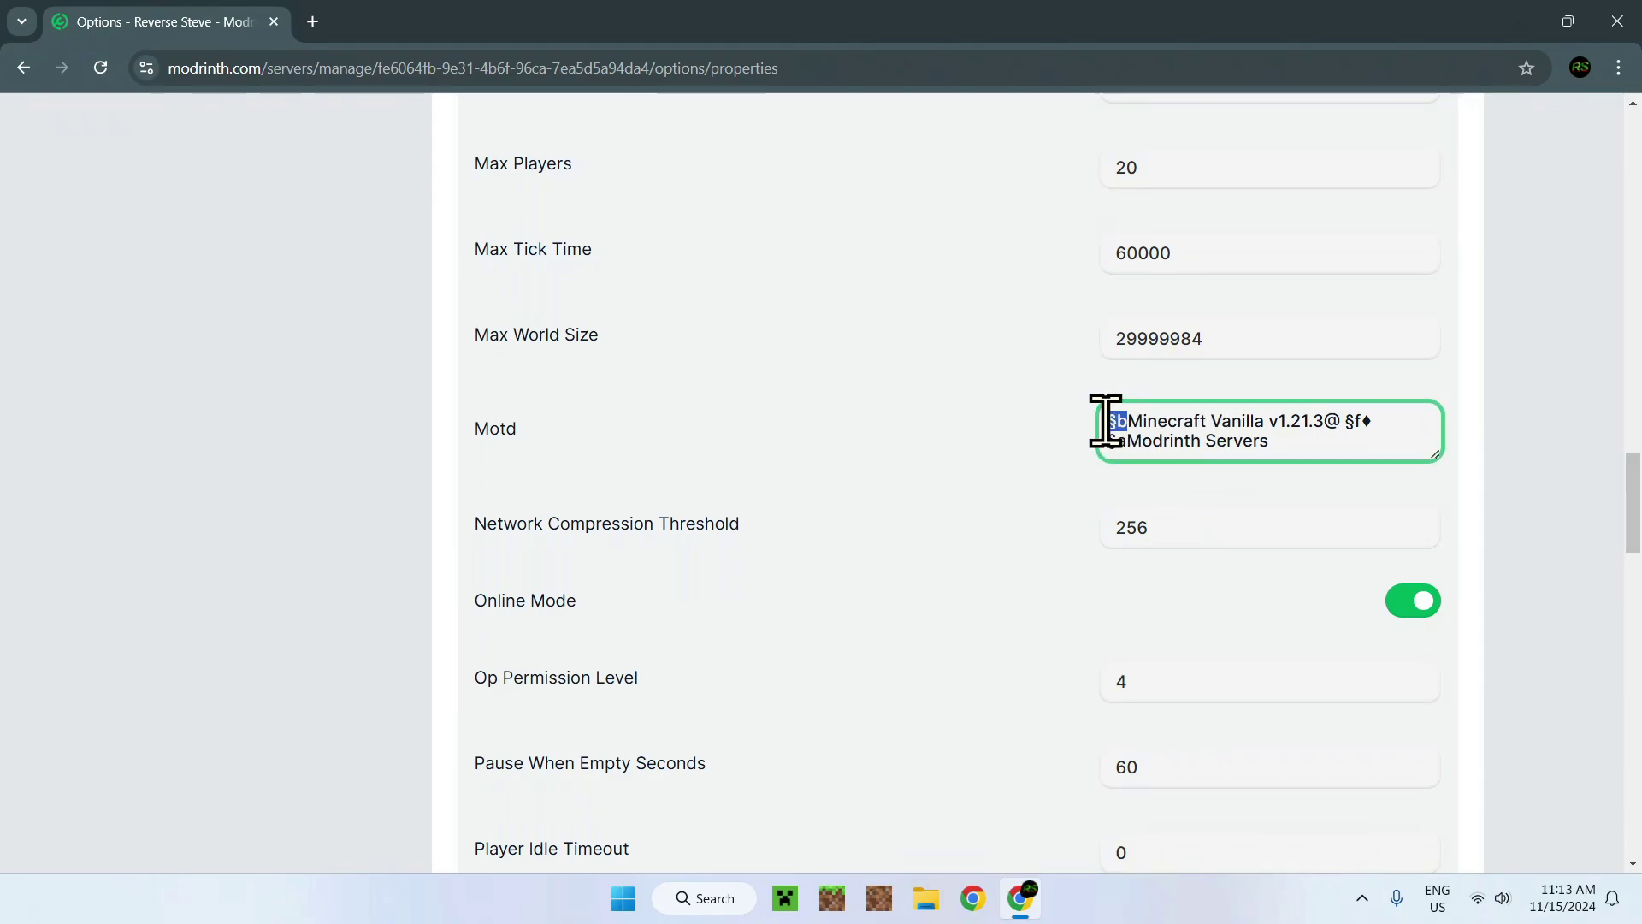
{"action": "left_click", "coordinate": [1526, 451]}
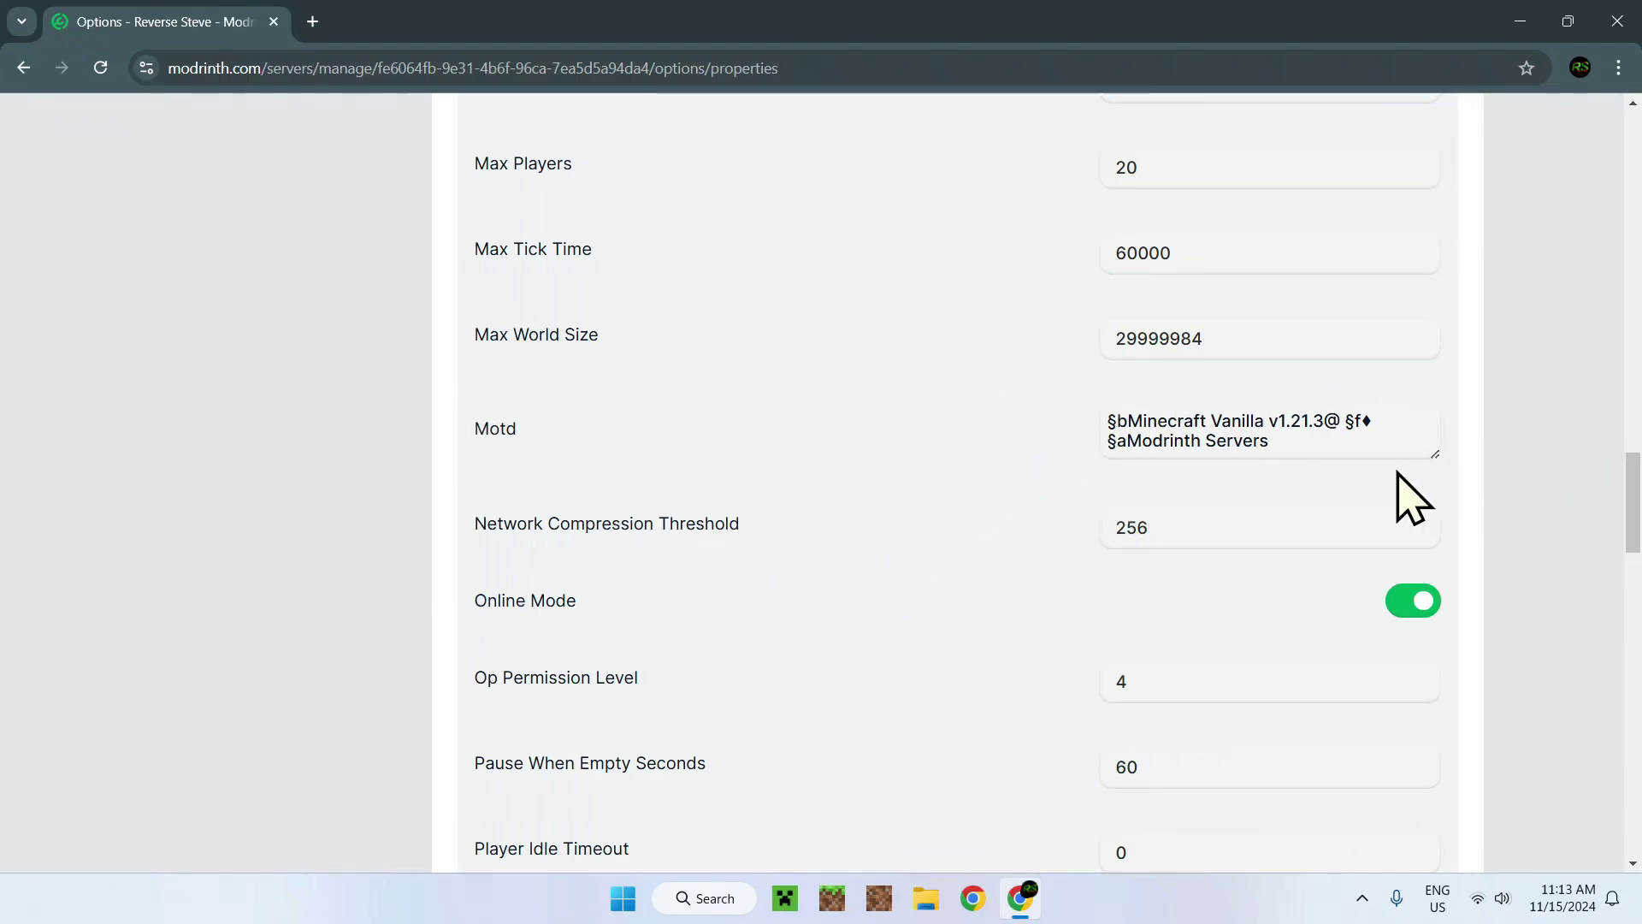
{"action": "scroll", "coordinate": [819, 455], "scroll_direction": "down", "scroll_amount": 1}
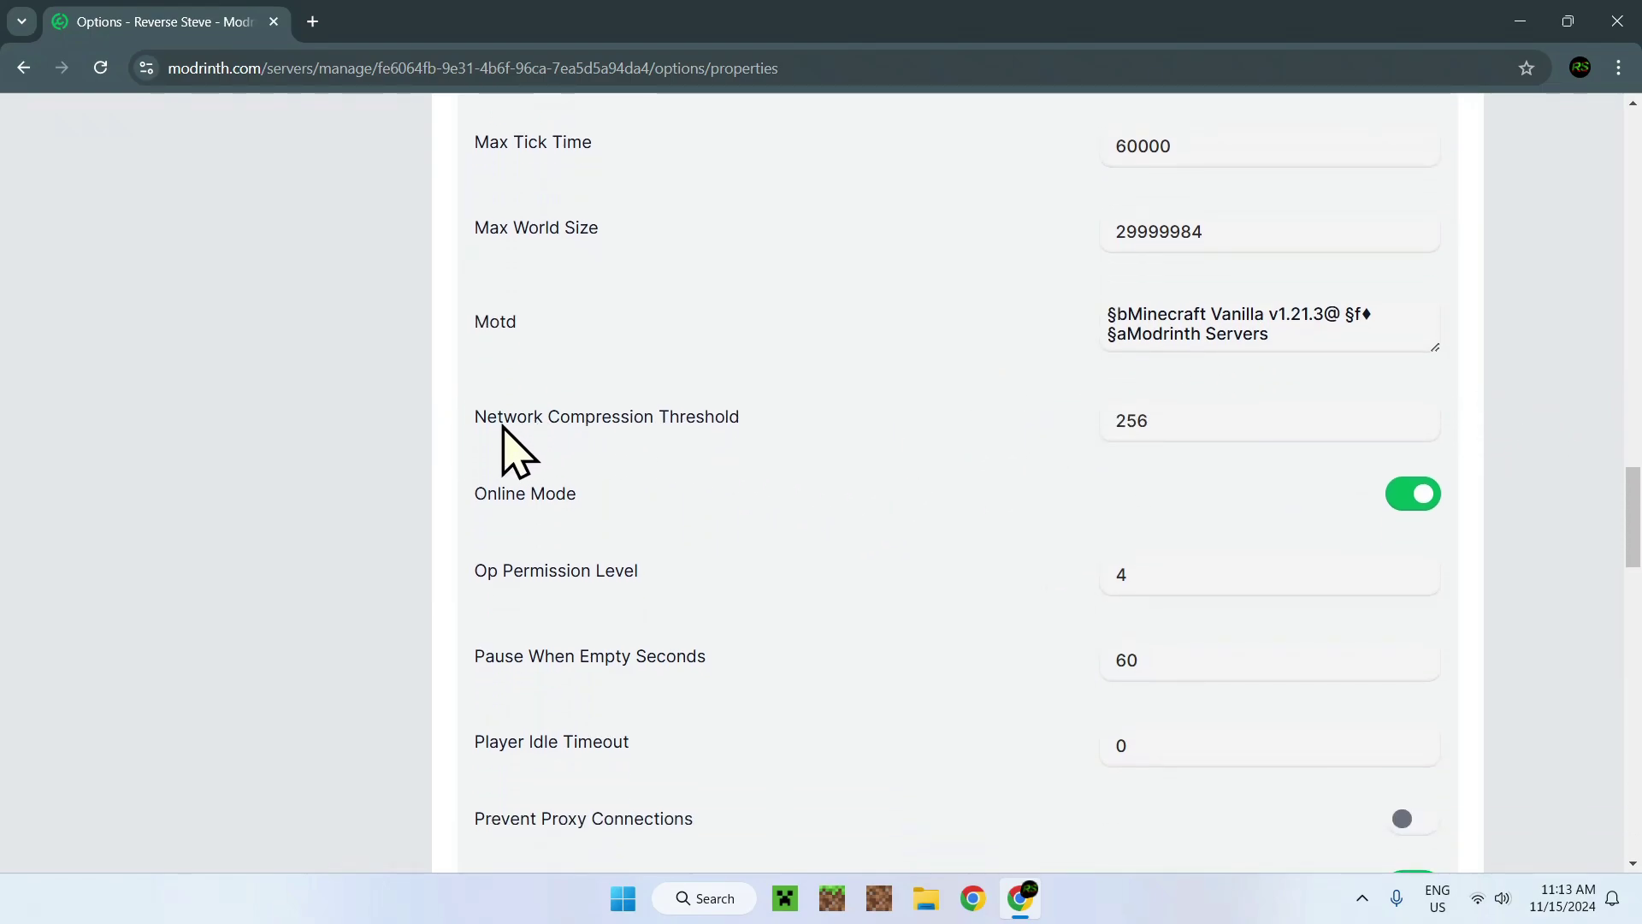
{"action": "double_click", "coordinate": [1163, 421]}
{"action": "left_click", "coordinate": [1579, 453]}
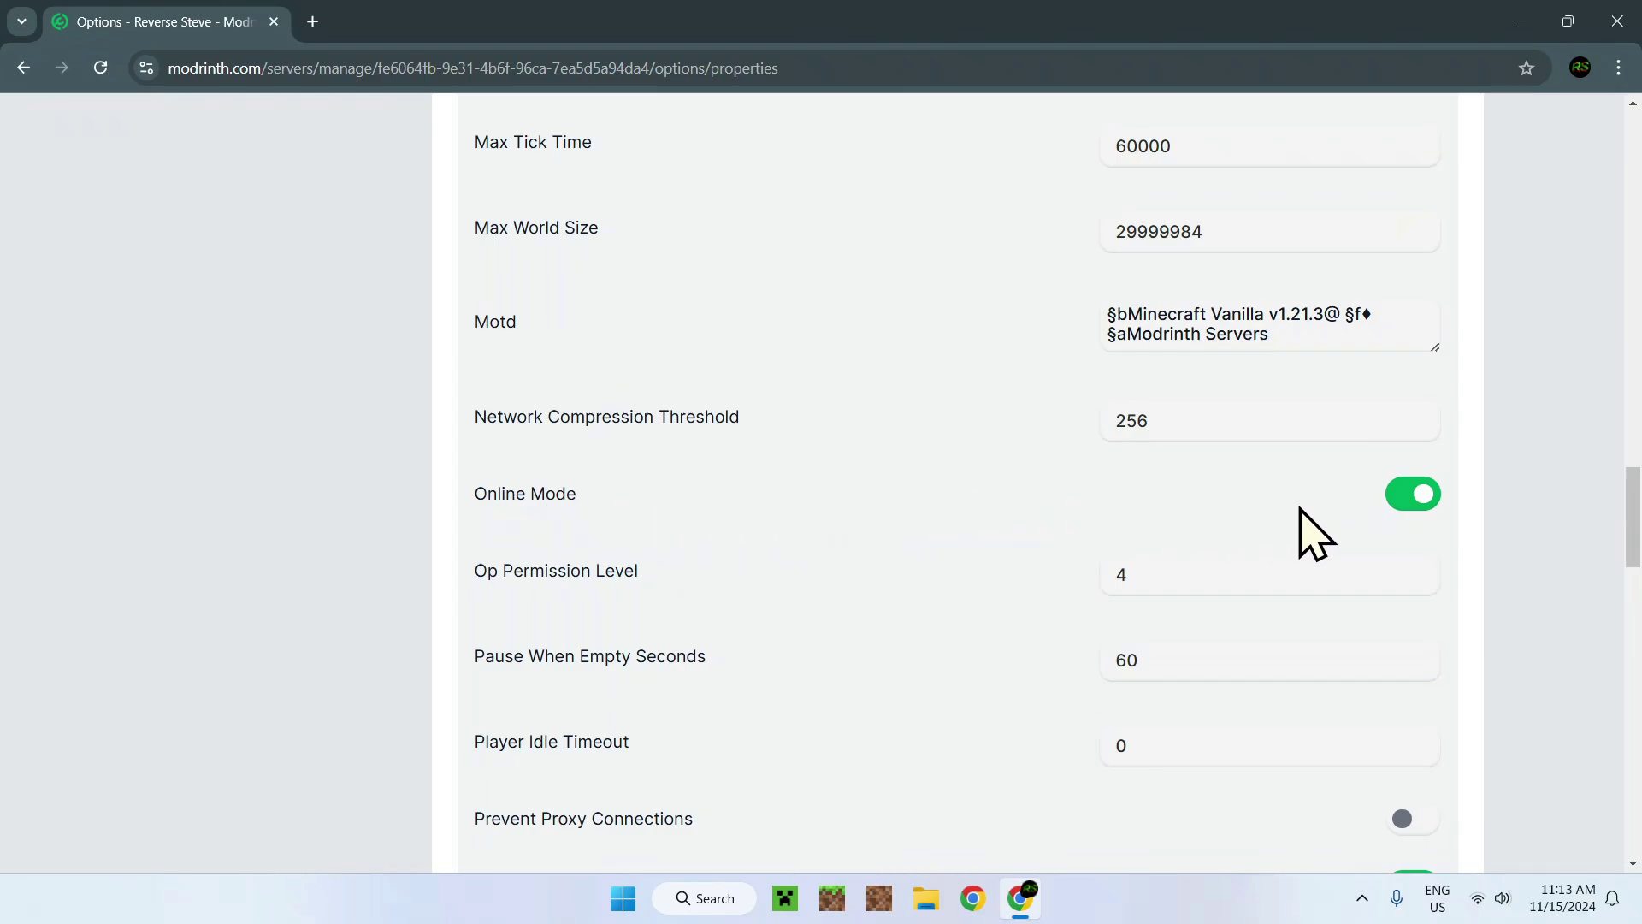
{"action": "scroll", "coordinate": [1454, 524], "scroll_direction": "up", "scroll_amount": 10}
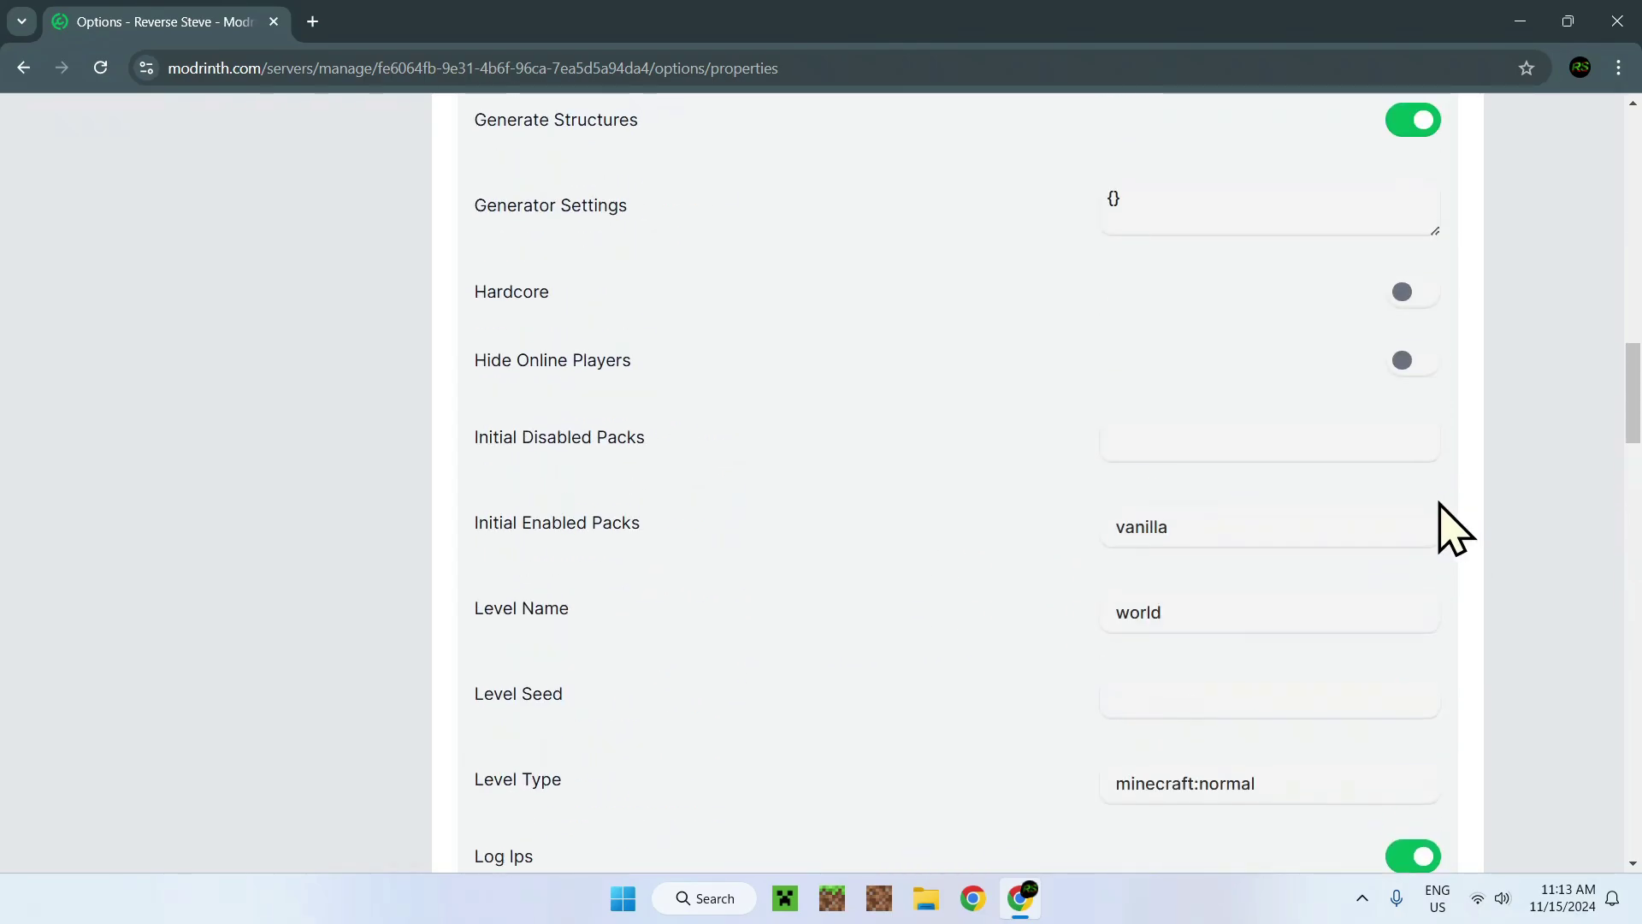
{"action": "scroll", "coordinate": [1439, 503], "scroll_direction": "up", "scroll_amount": 9}
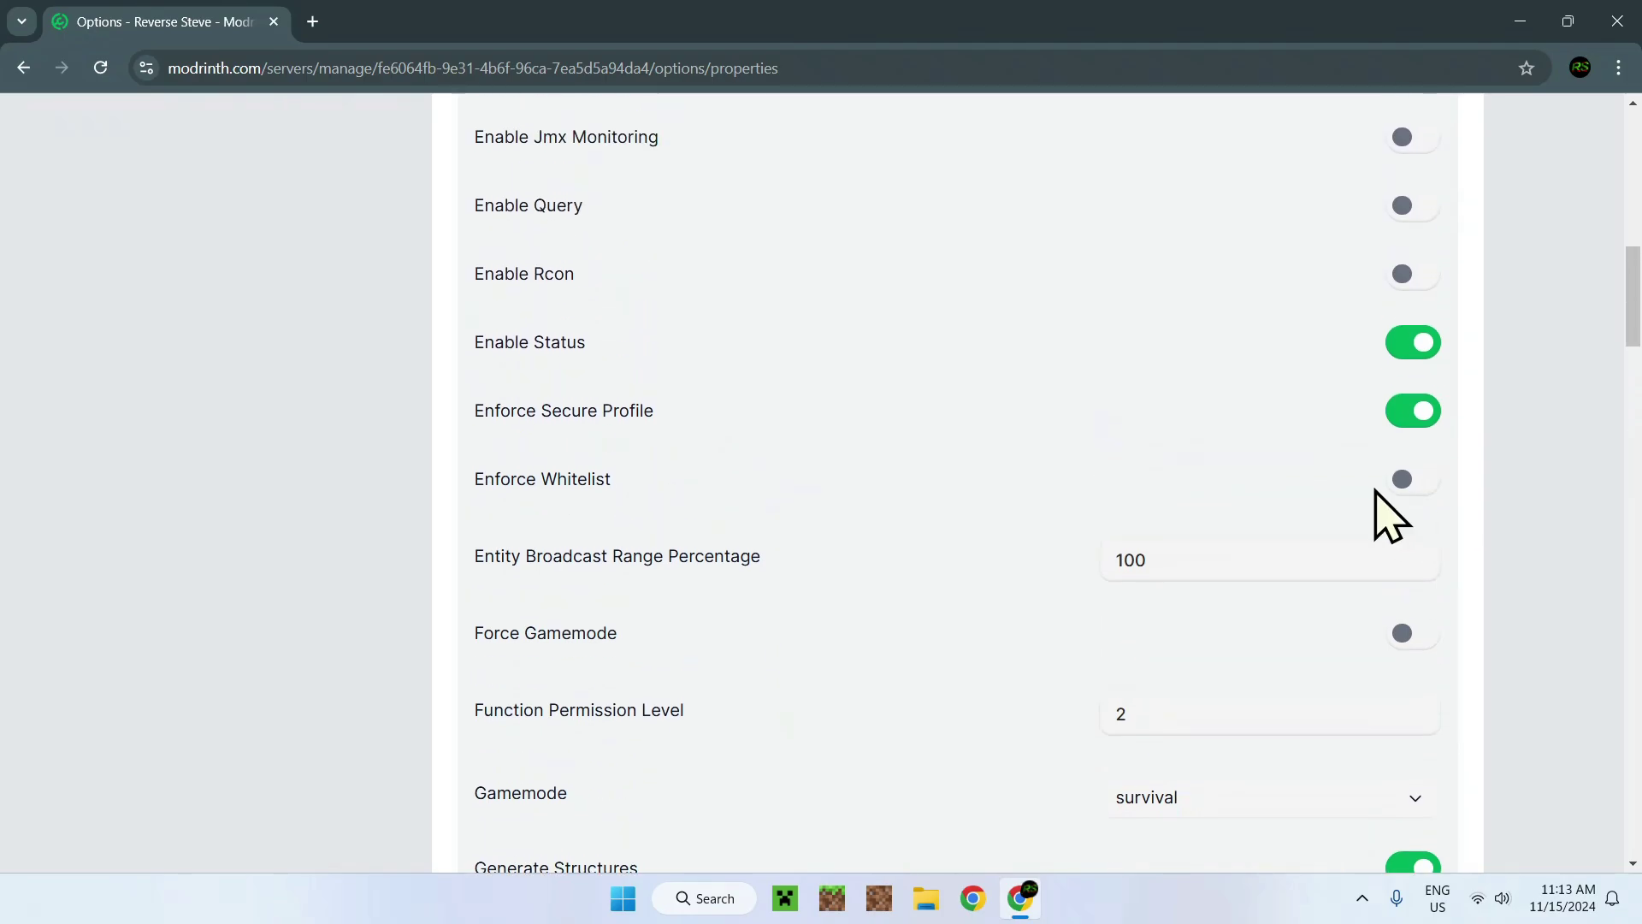
{"action": "scroll", "coordinate": [1492, 504], "scroll_direction": "down", "scroll_amount": 15}
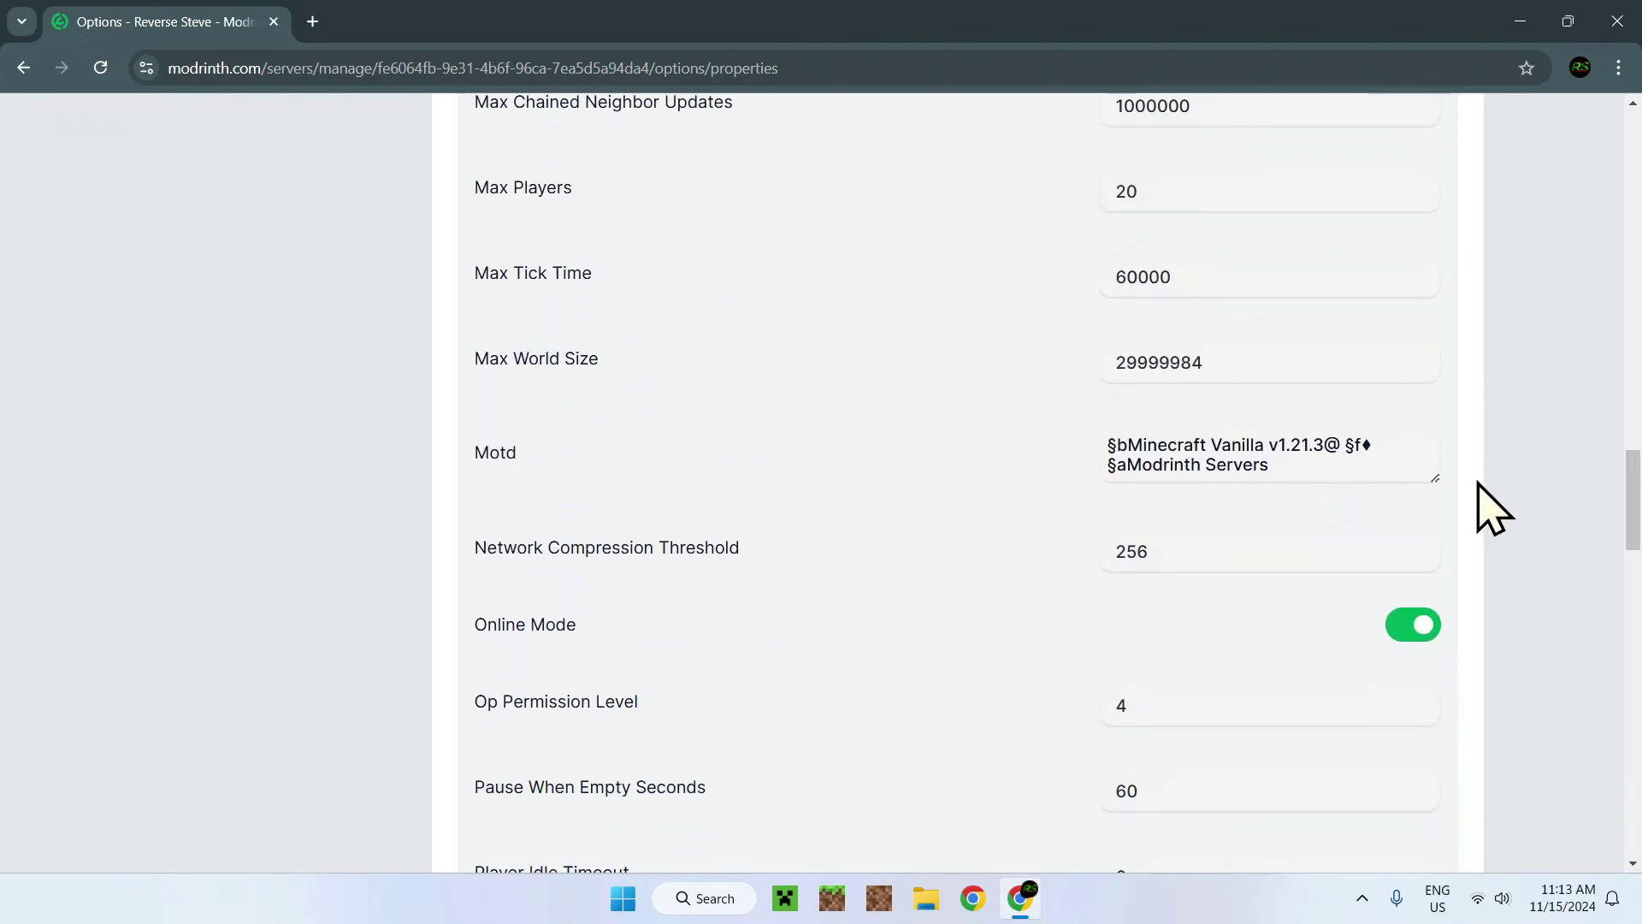
{"action": "scroll", "coordinate": [1493, 504], "scroll_direction": "down", "scroll_amount": 1}
{"action": "left_click", "coordinate": [1416, 500]}
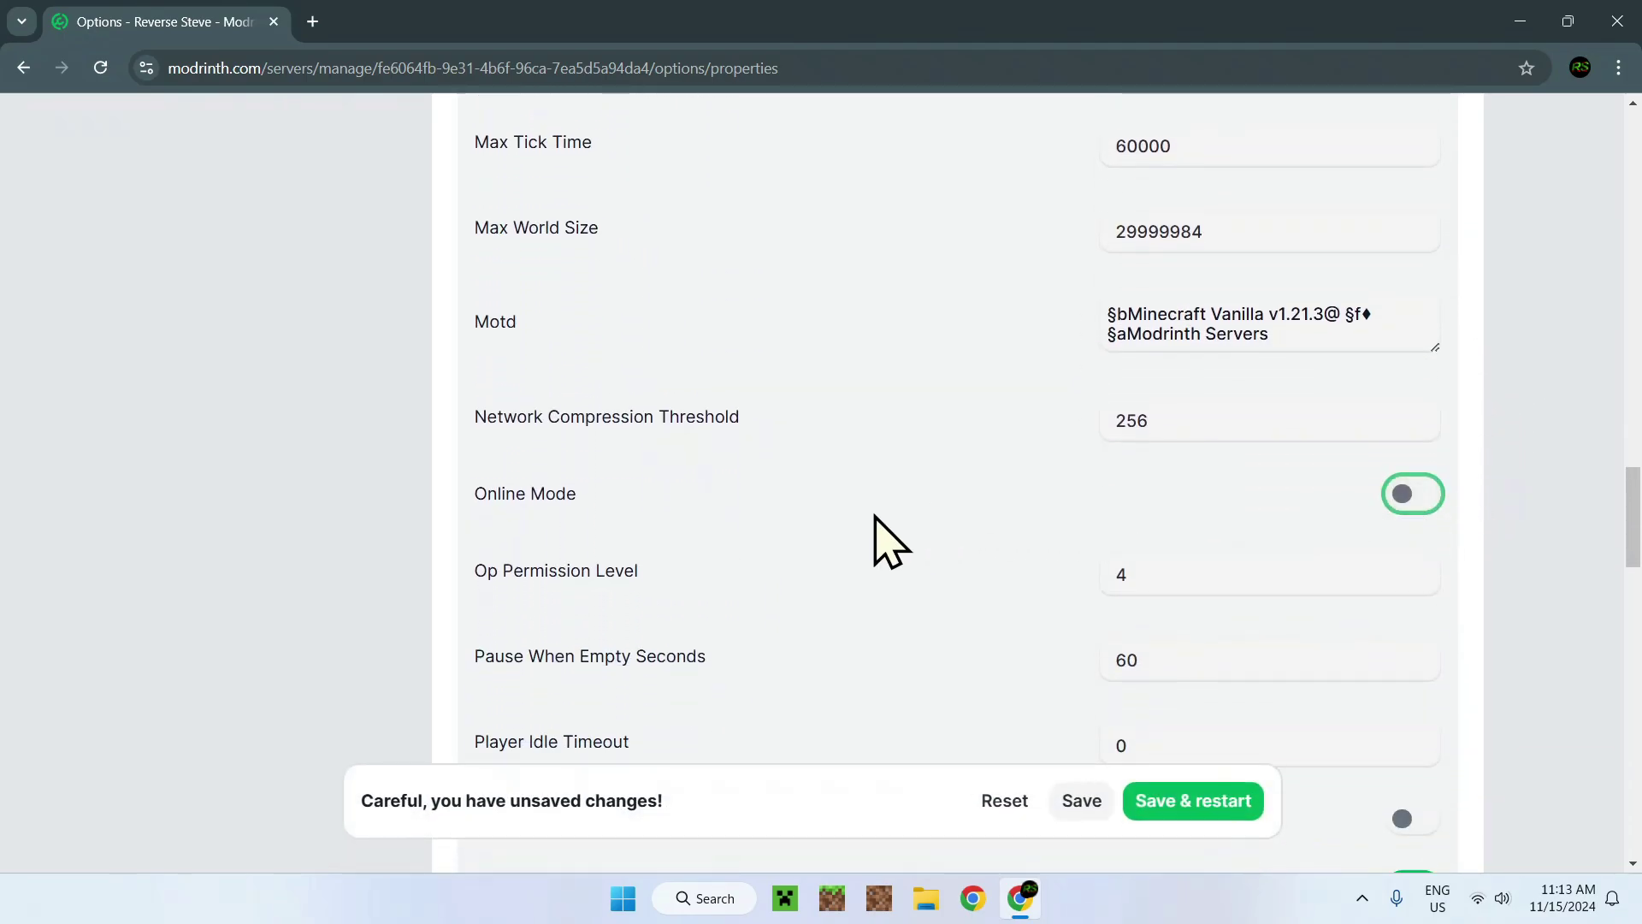
{"action": "left_click", "coordinate": [1407, 496]}
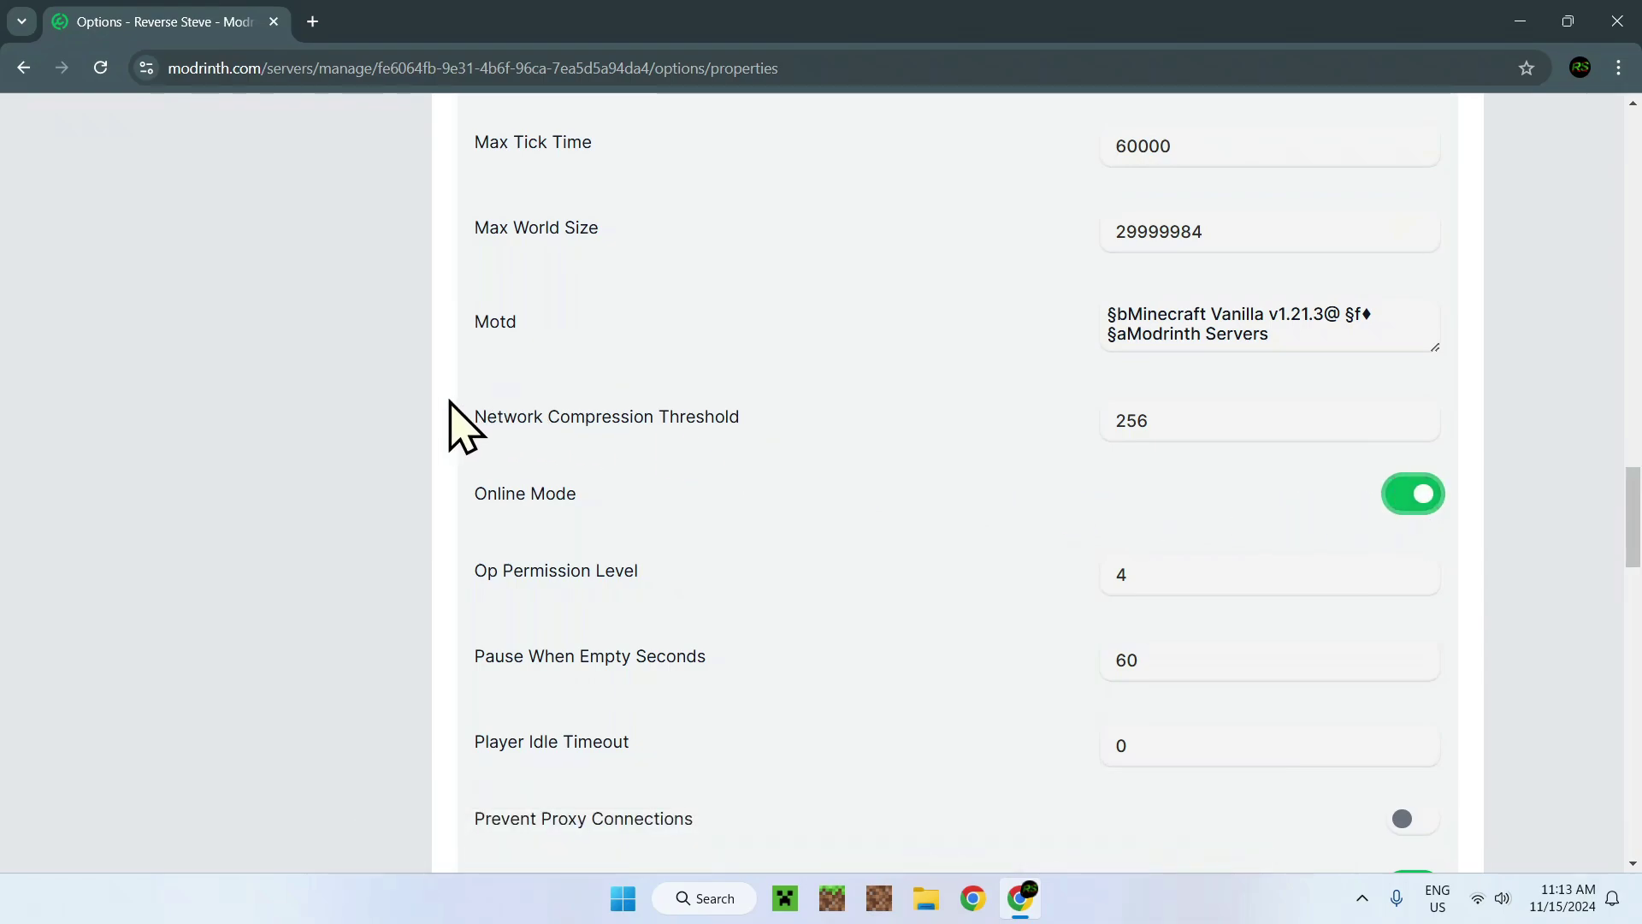
{"action": "left_click", "coordinate": [1451, 495]}
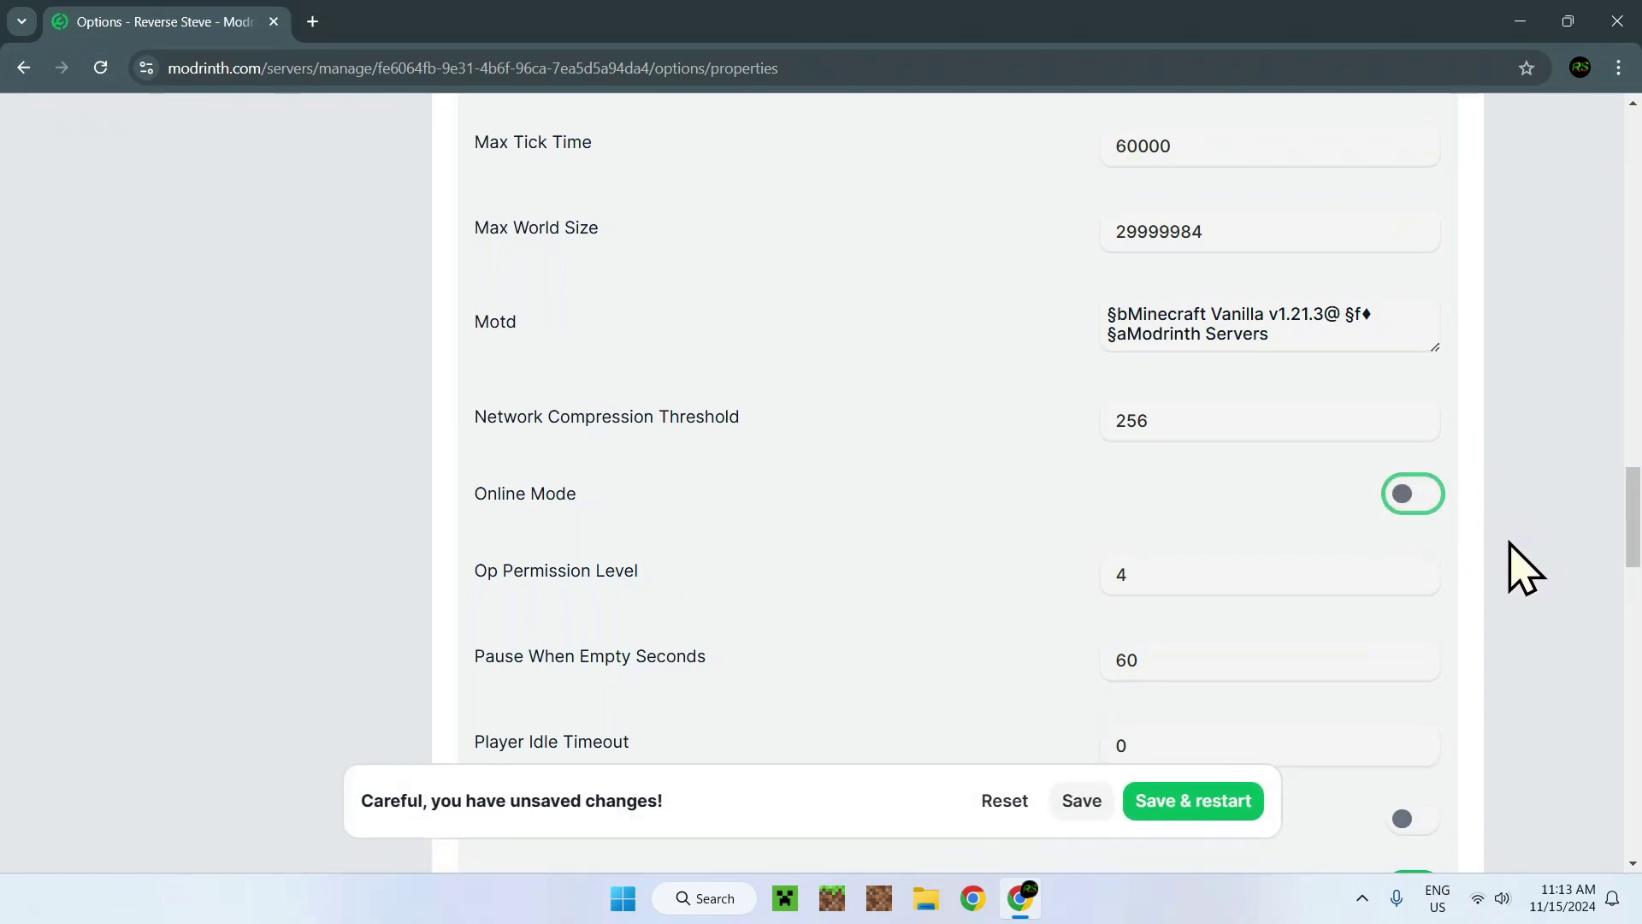
{"action": "left_click", "coordinate": [1413, 496]}
{"action": "scroll", "coordinate": [1453, 522], "scroll_direction": "down", "scroll_amount": 1}
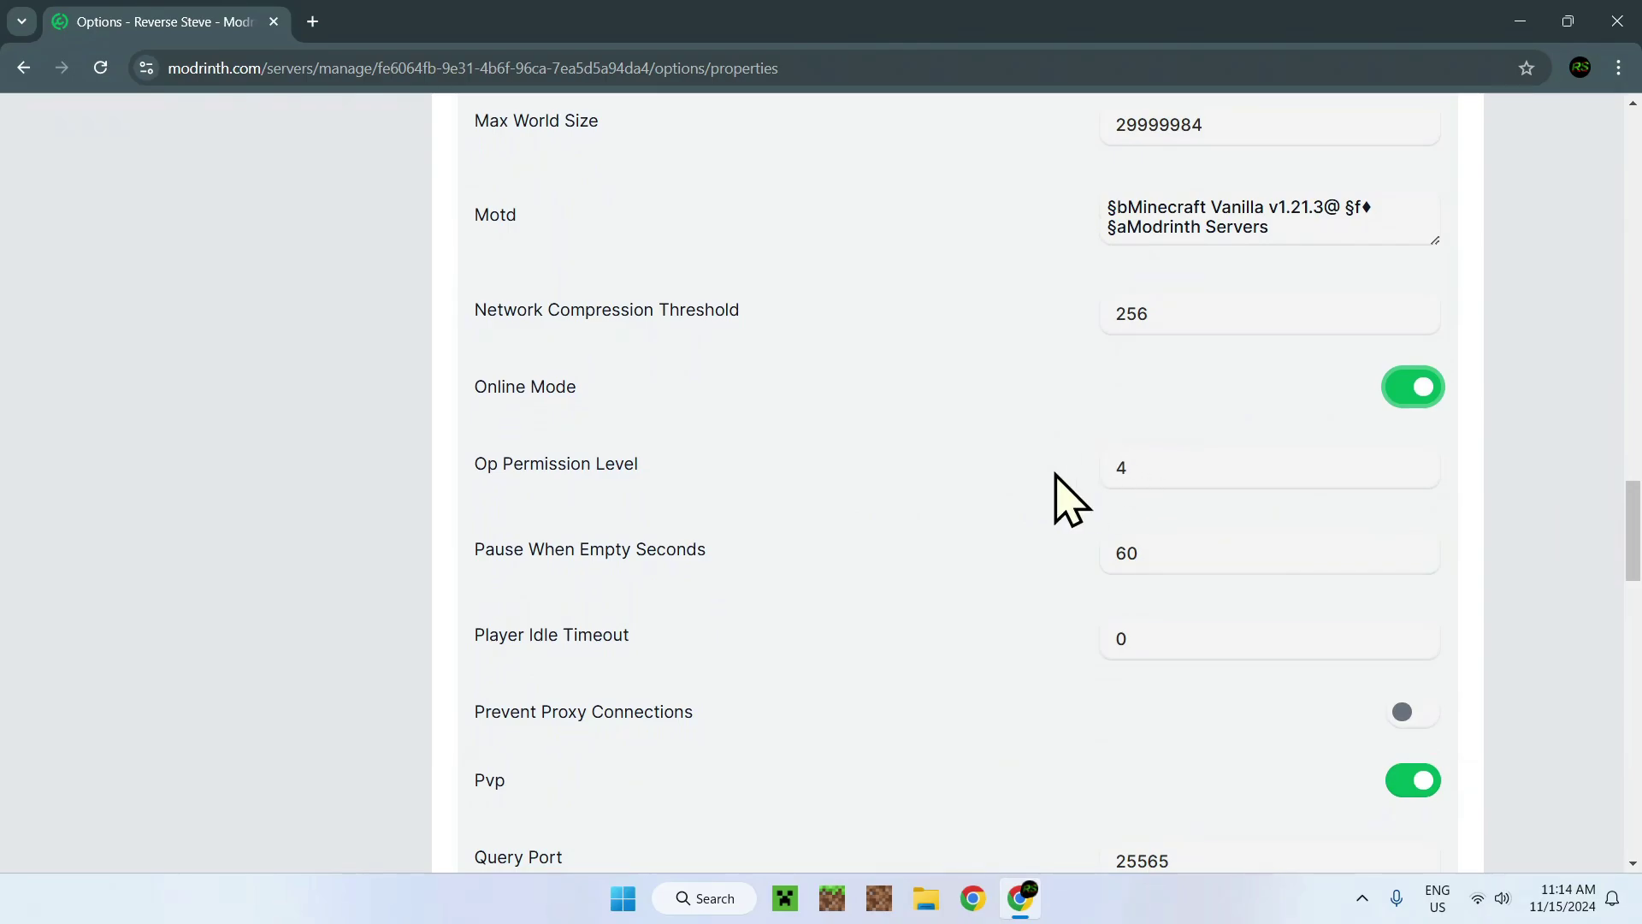
{"action": "scroll", "coordinate": [1309, 476], "scroll_direction": "up", "scroll_amount": 15}
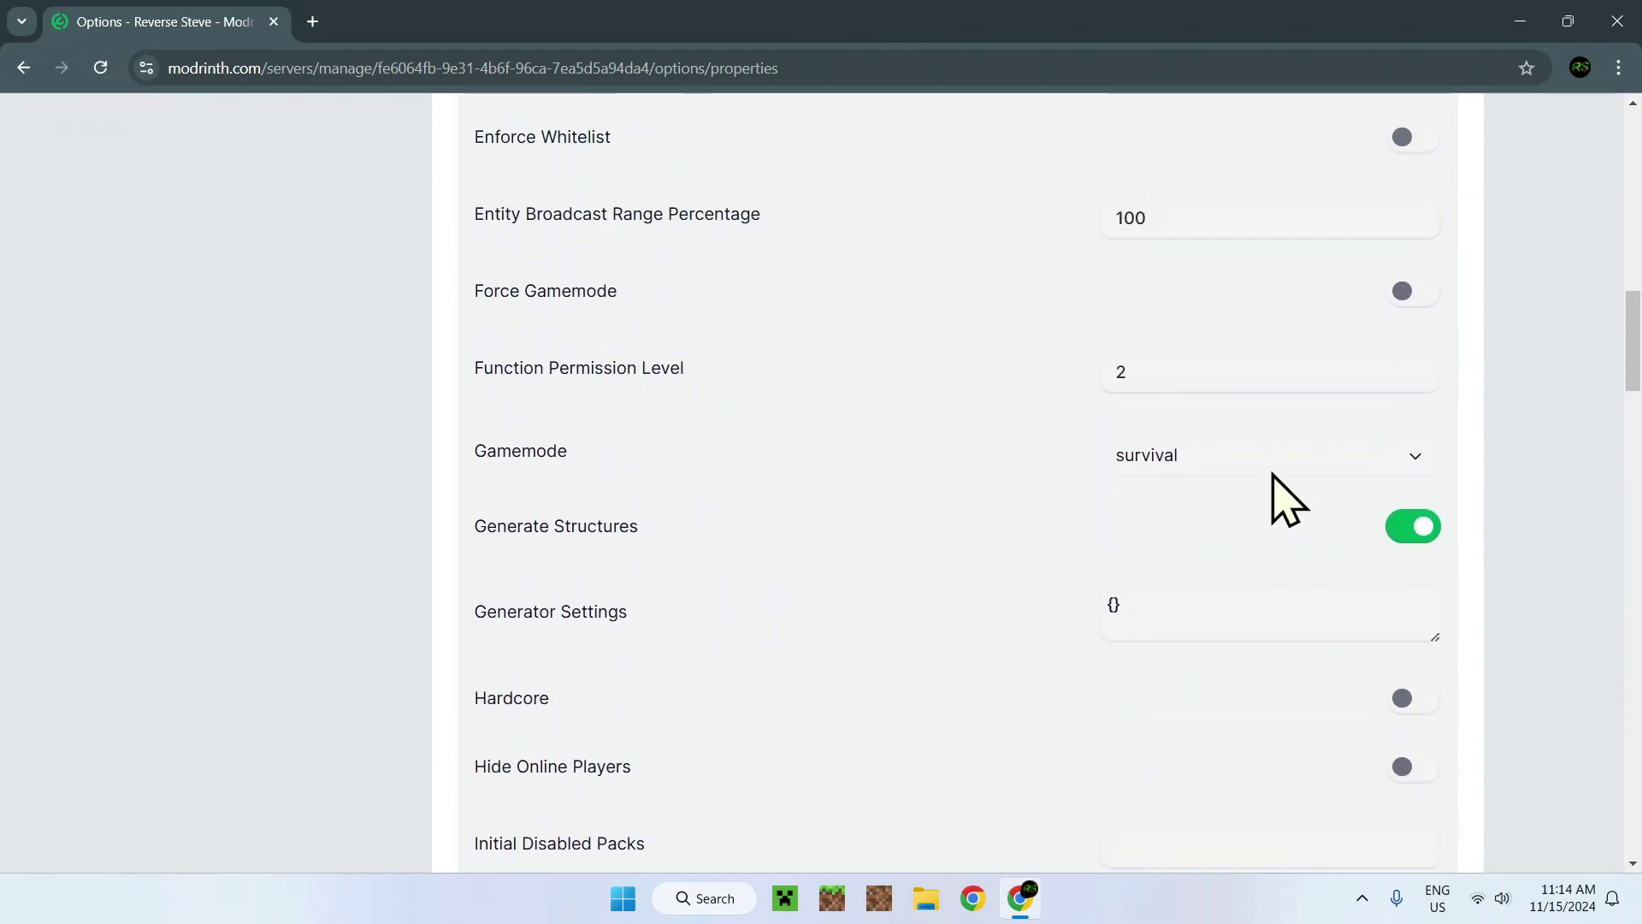
{"action": "scroll", "coordinate": [1334, 511], "scroll_direction": "down", "scroll_amount": 18}
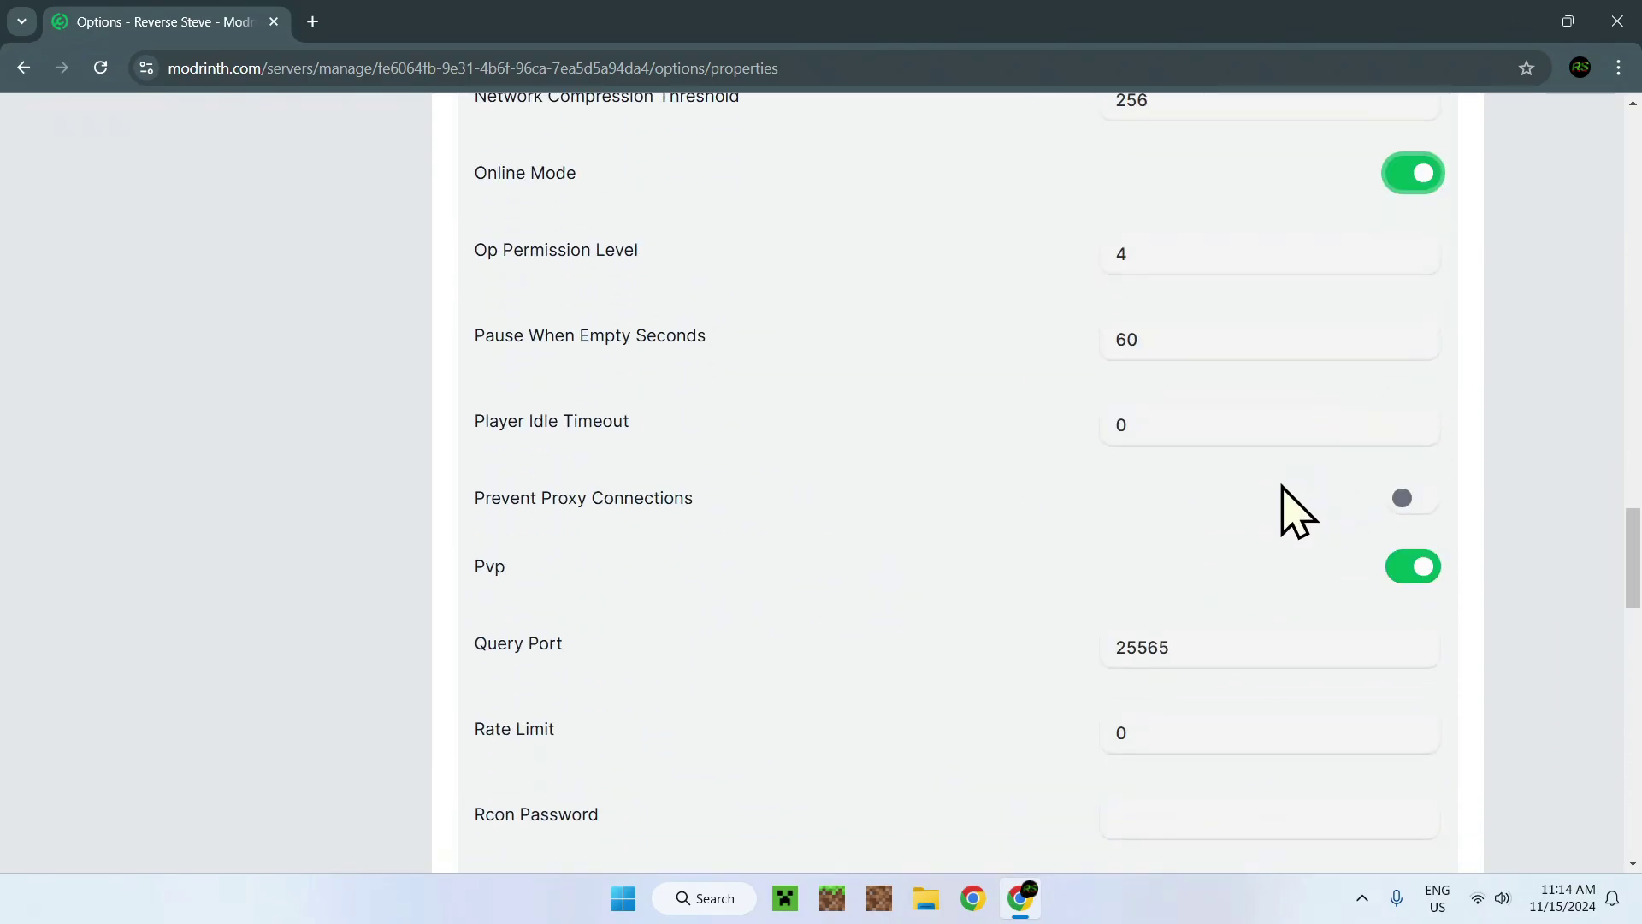
{"action": "scroll", "coordinate": [1197, 488], "scroll_direction": "up", "scroll_amount": 2}
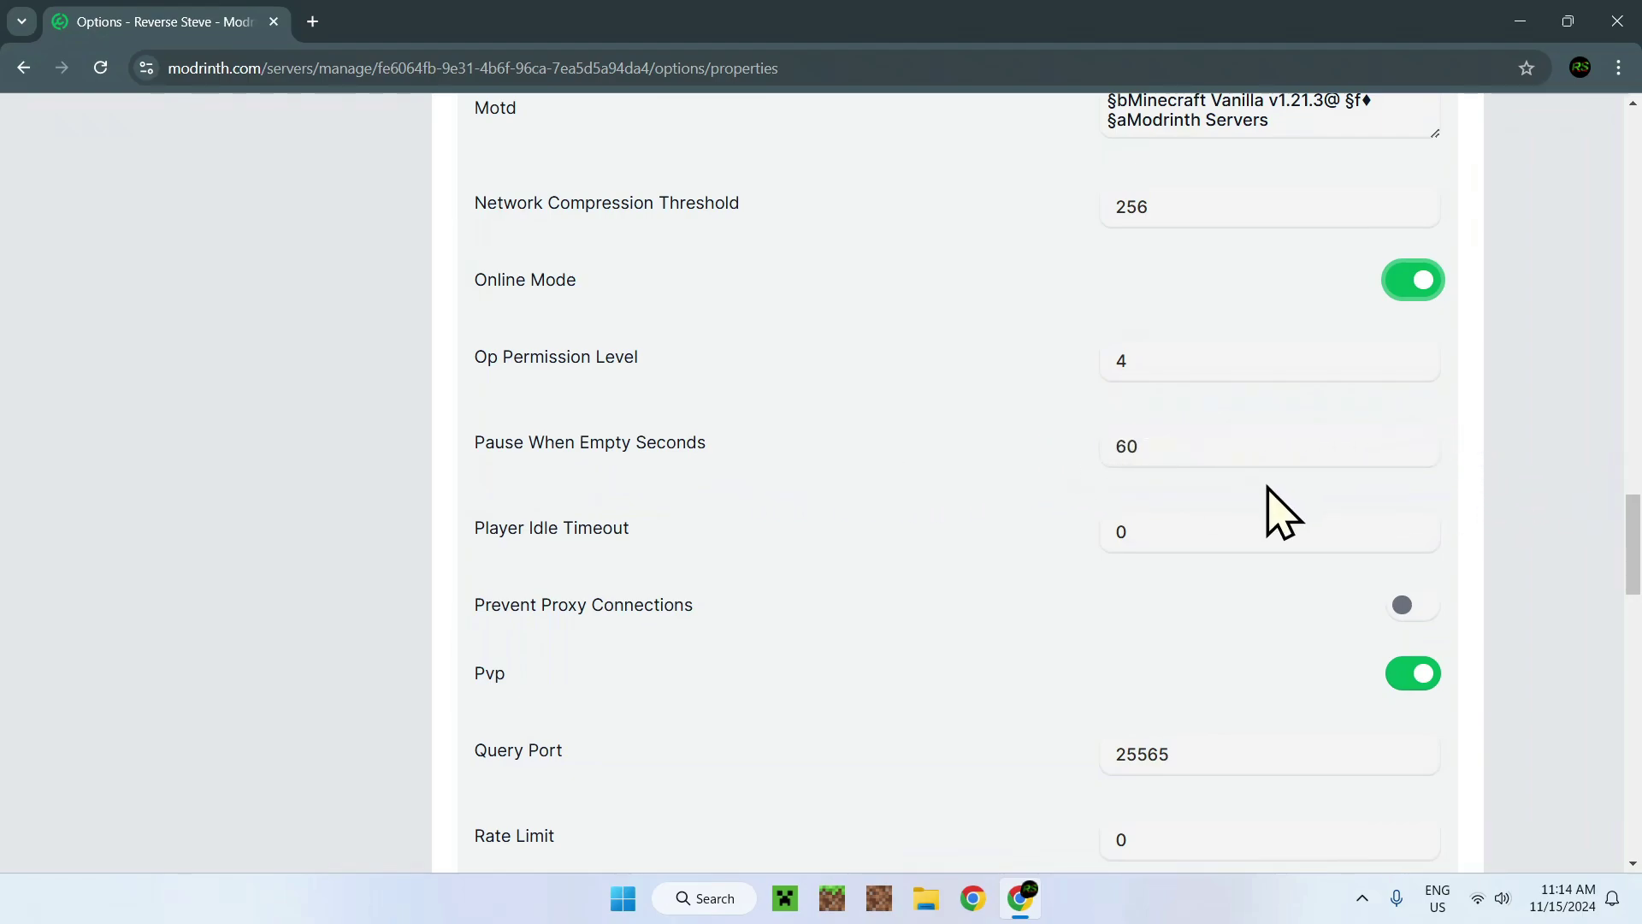
{"action": "scroll", "coordinate": [1477, 520], "scroll_direction": "down", "scroll_amount": 1}
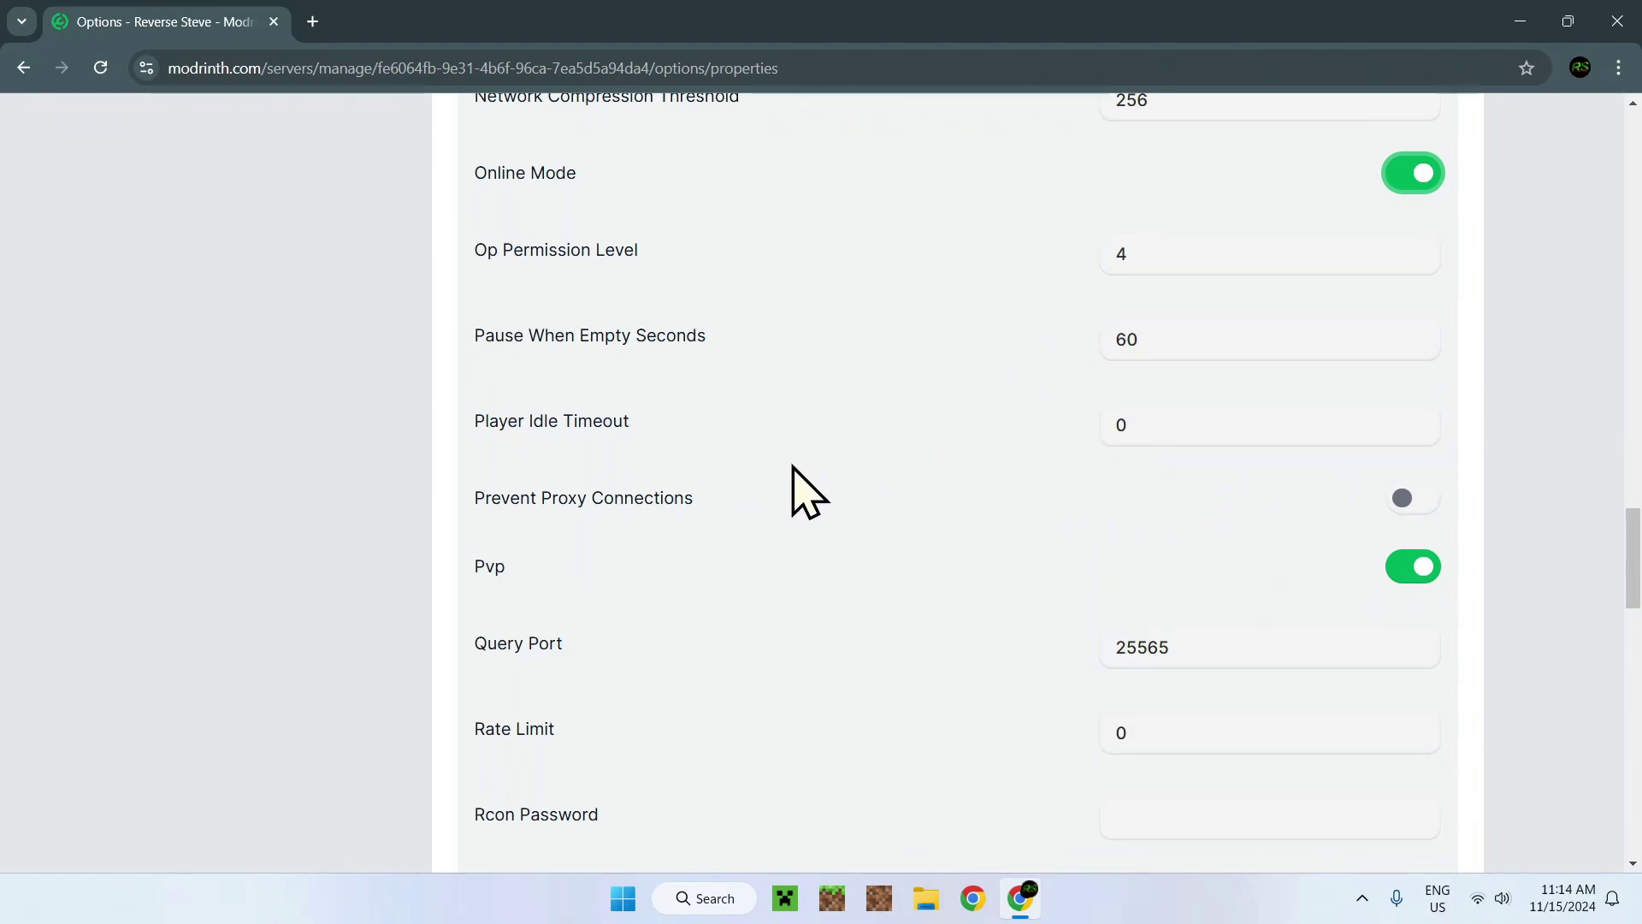
{"action": "scroll", "coordinate": [769, 482], "scroll_direction": "down", "scroll_amount": 1}
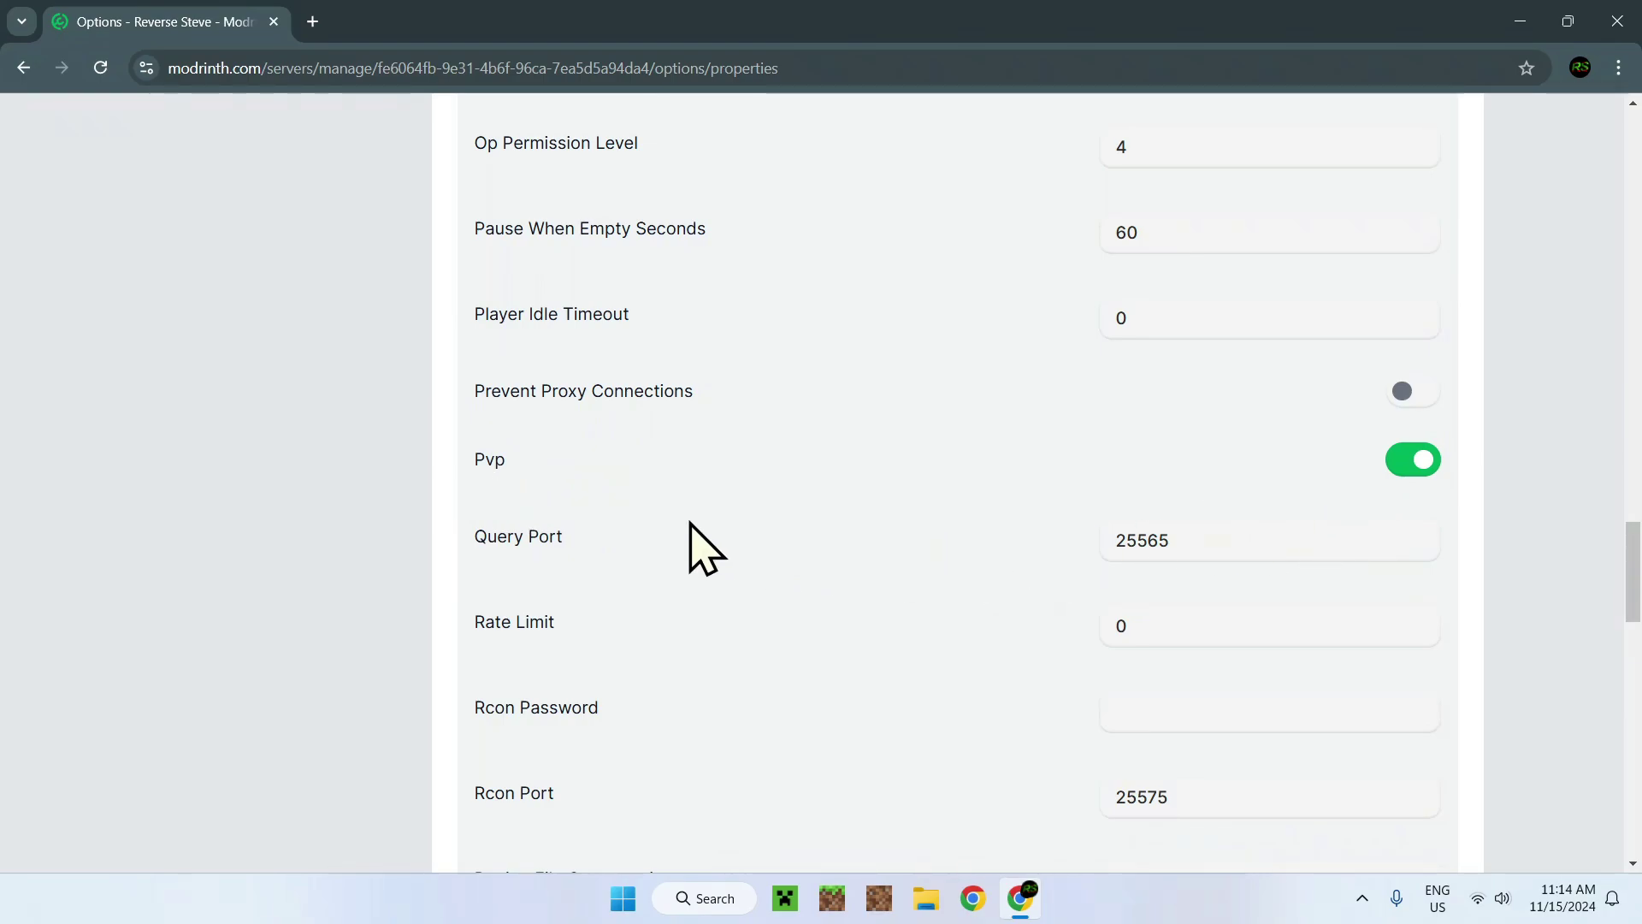
{"action": "scroll", "coordinate": [505, 363], "scroll_direction": "down", "scroll_amount": 1}
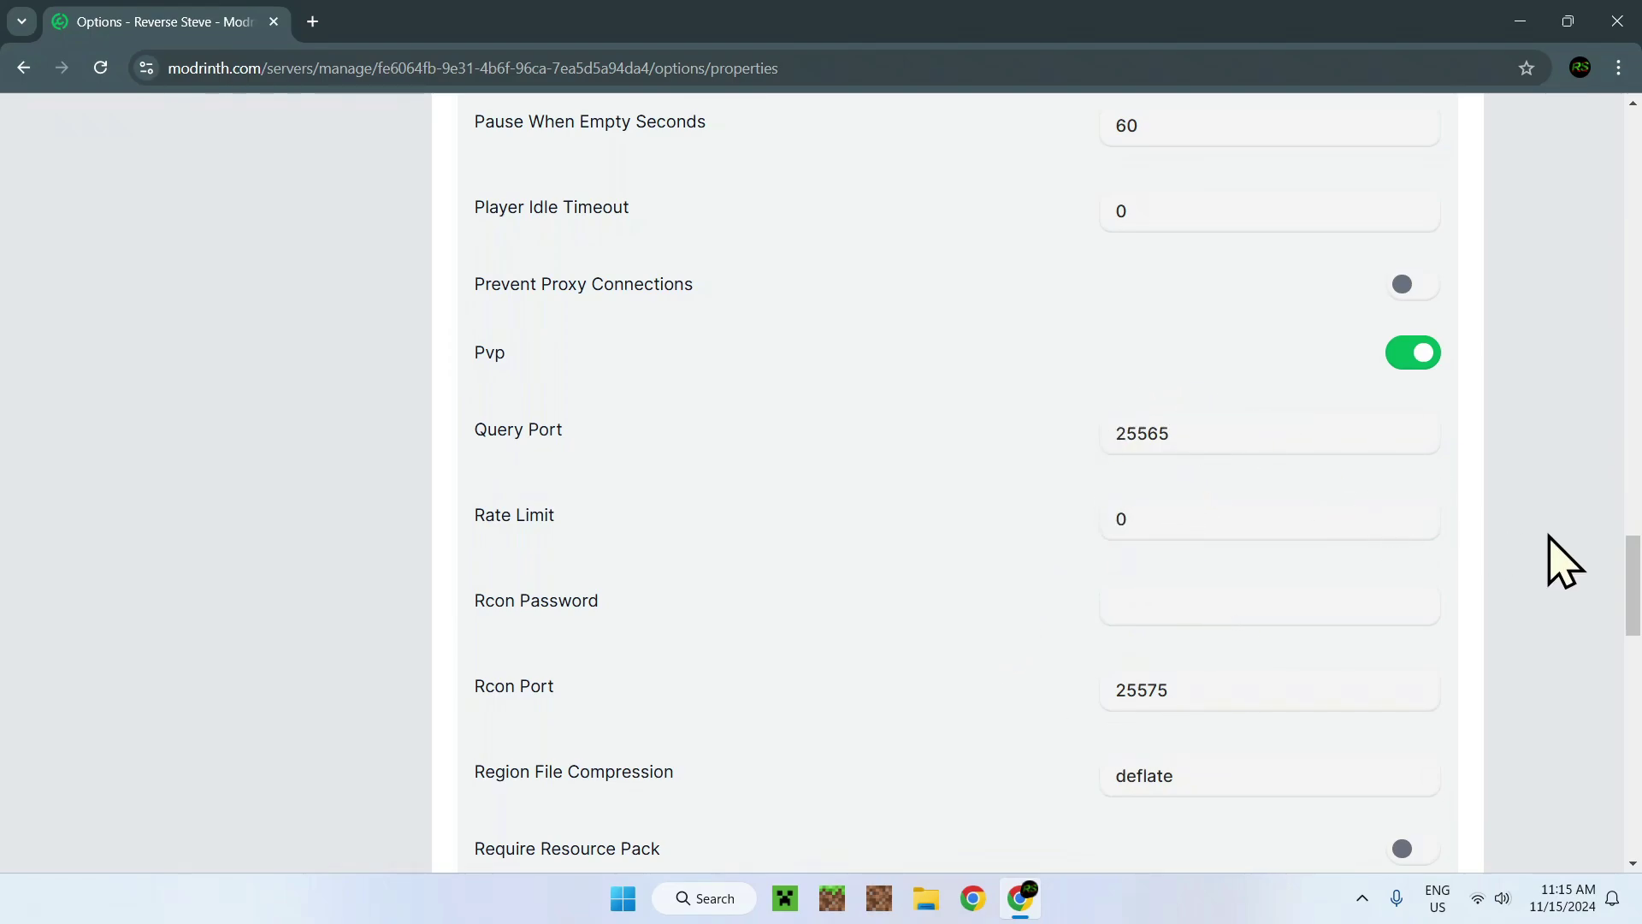
{"action": "scroll", "coordinate": [1539, 547], "scroll_direction": "down", "scroll_amount": 2}
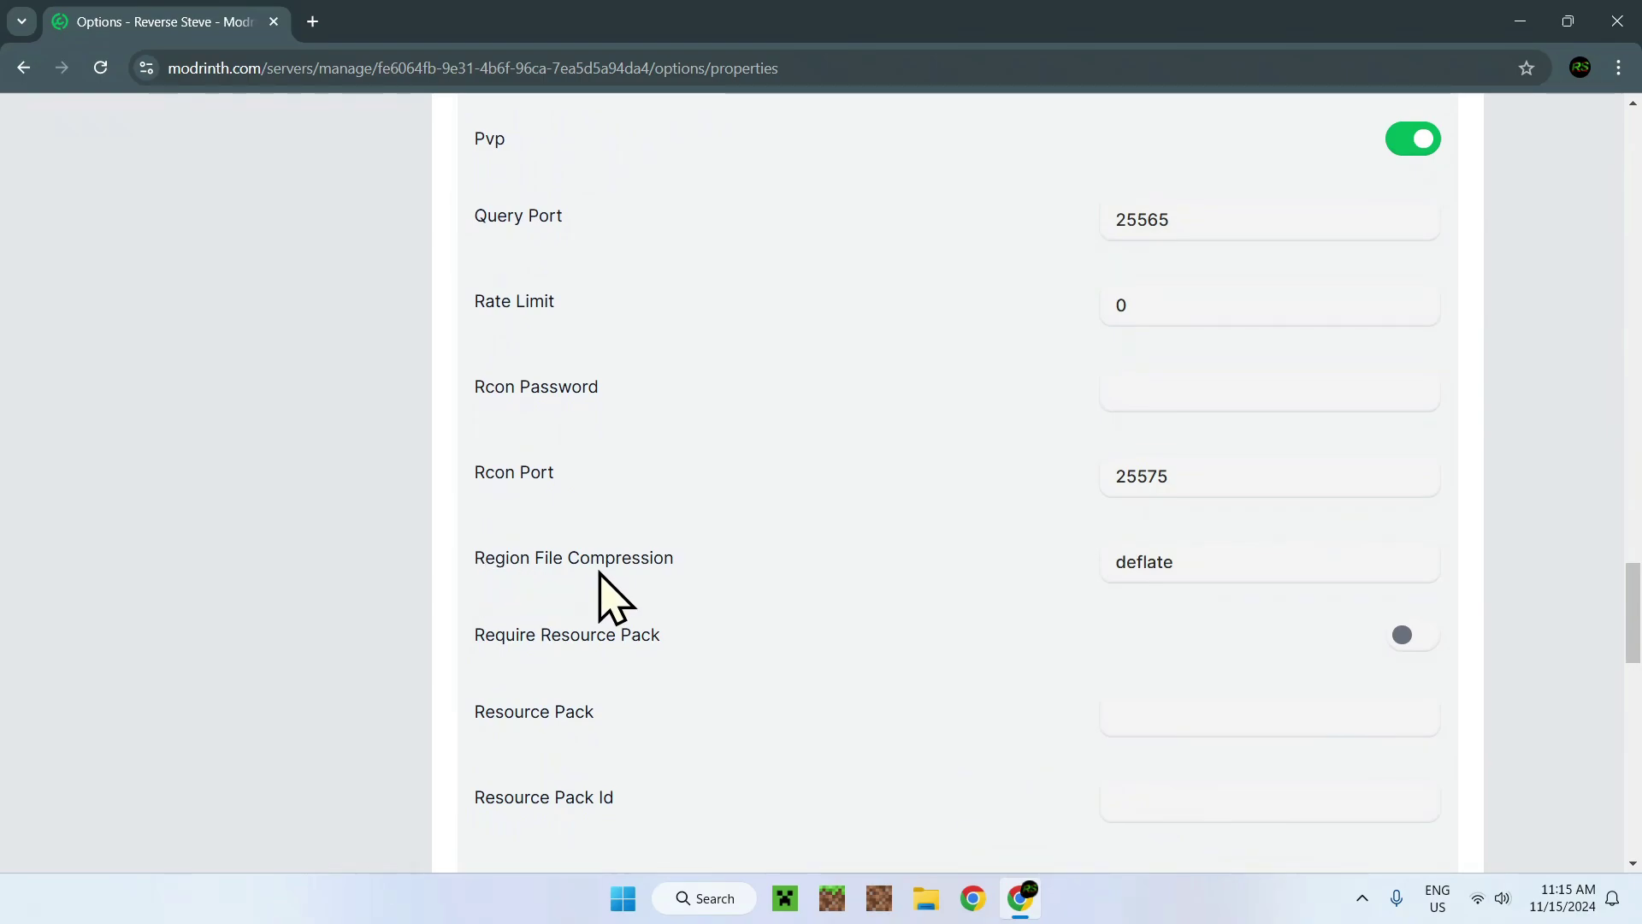
{"action": "left_click", "coordinate": [1118, 579]}
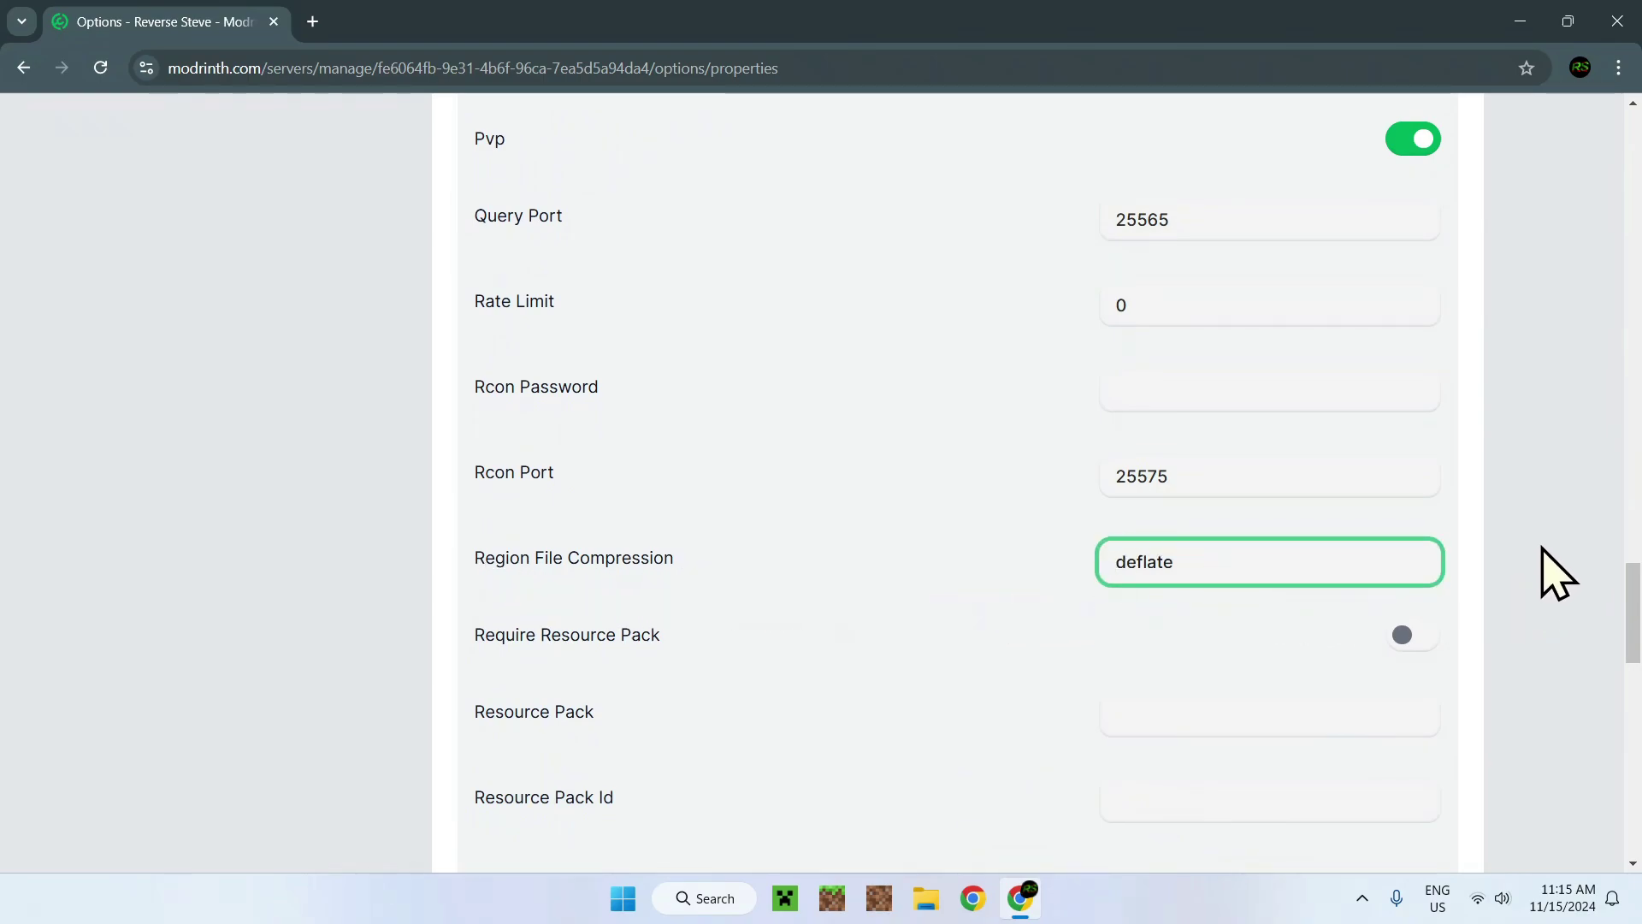
{"action": "left_click", "coordinate": [1530, 582]}
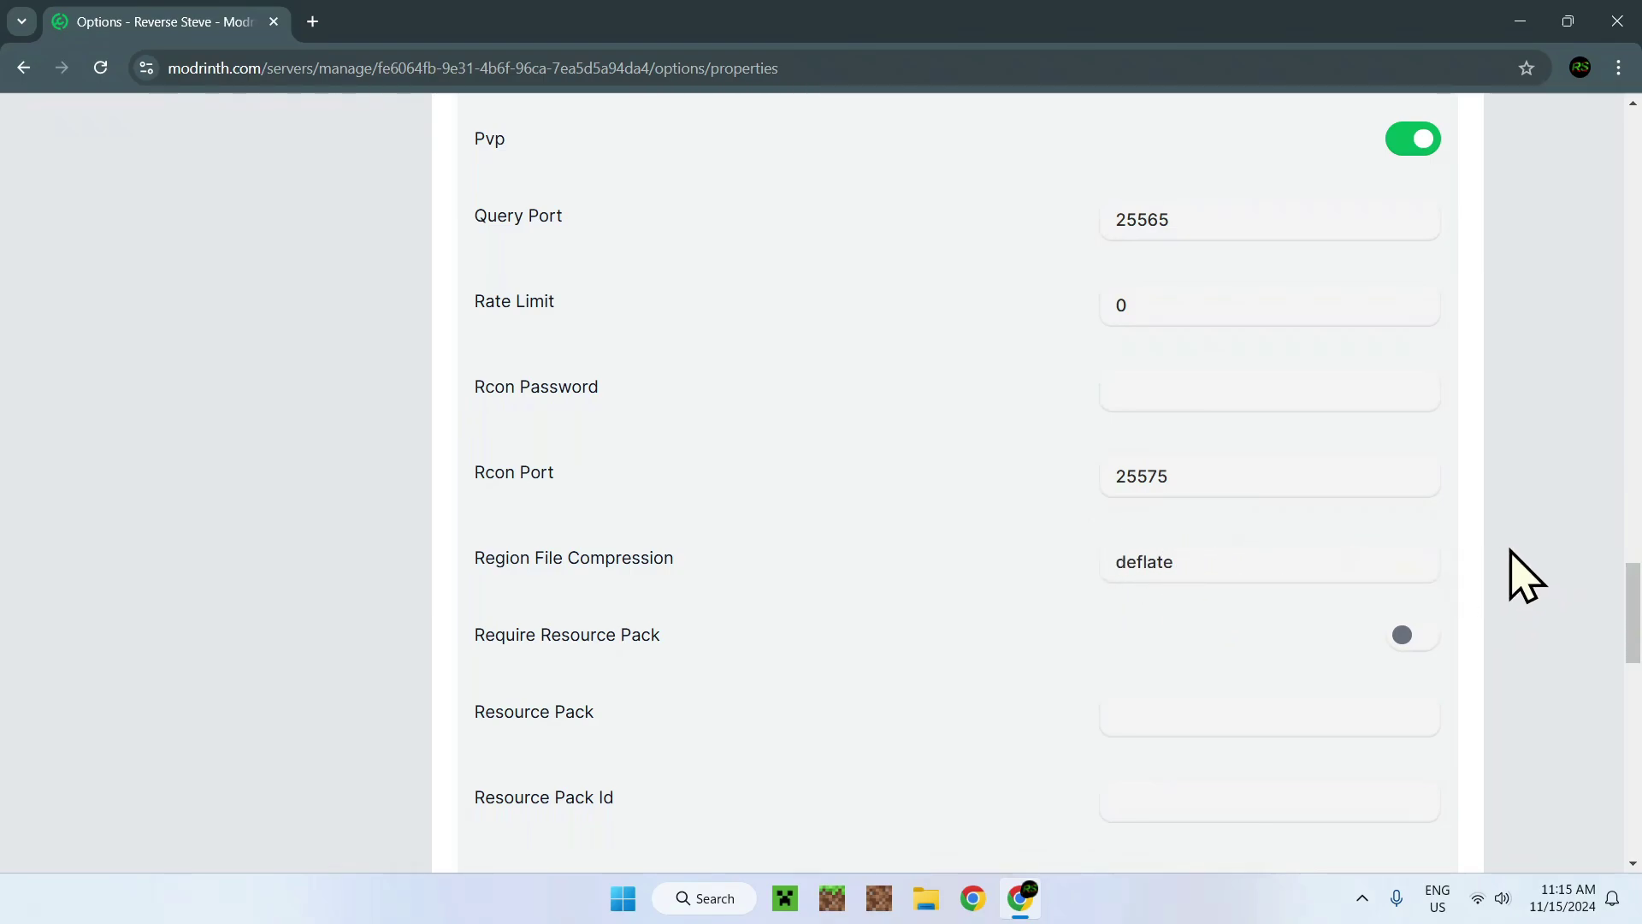
{"action": "scroll", "coordinate": [1509, 578], "scroll_direction": "down", "scroll_amount": 1}
{"action": "scroll", "coordinate": [715, 587], "scroll_direction": "down", "scroll_amount": 1}
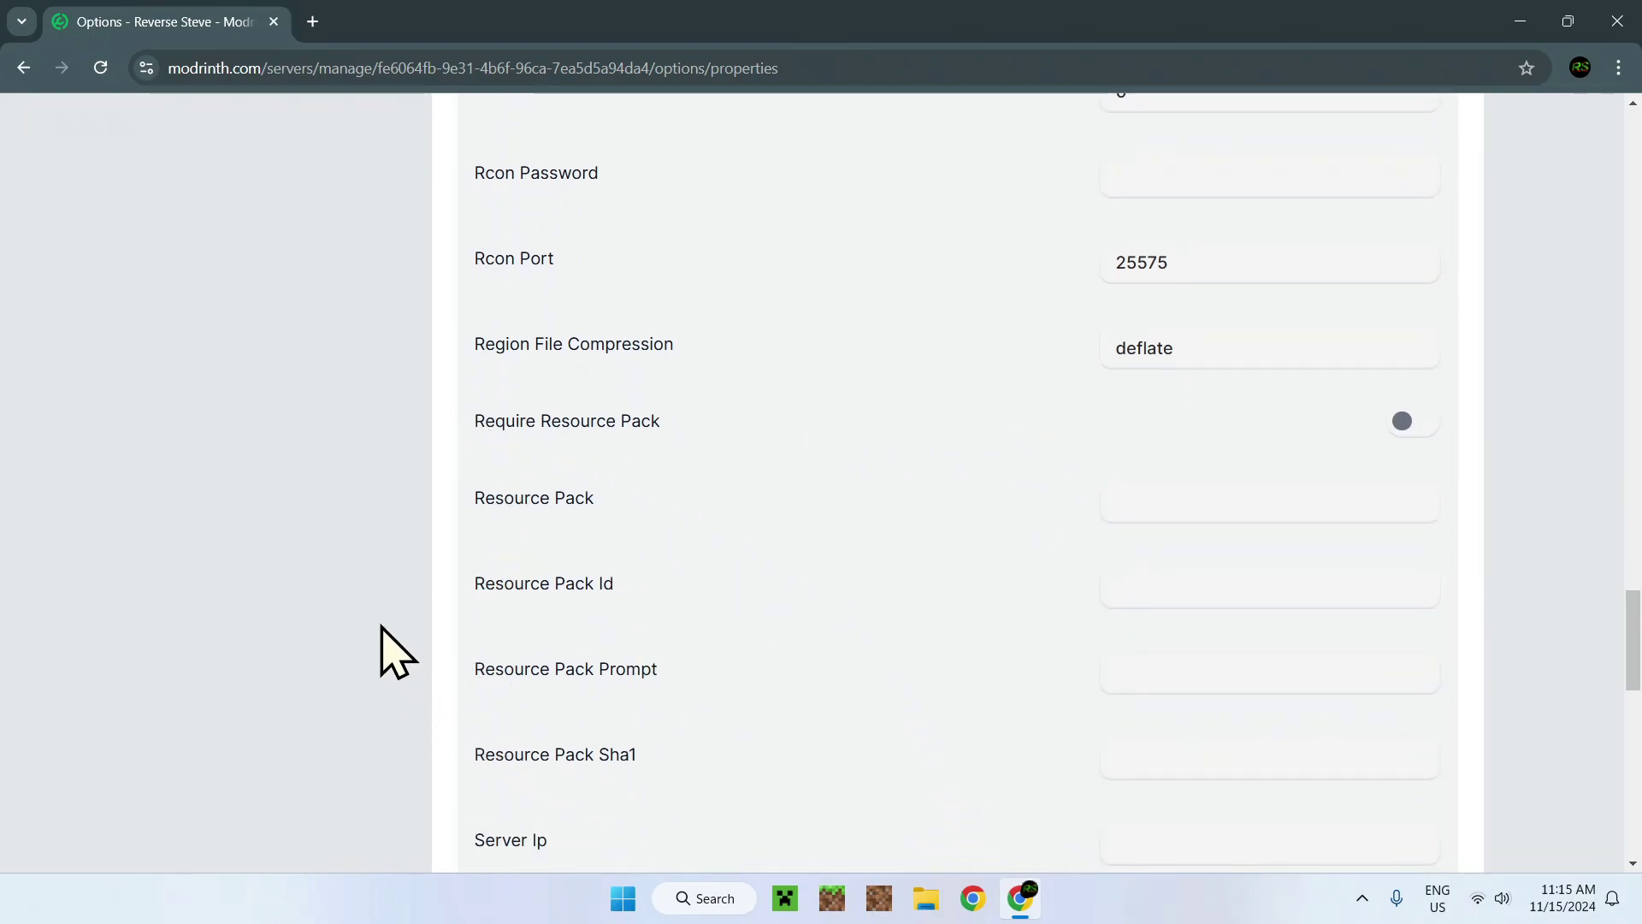
{"action": "left_click", "coordinate": [1407, 429]}
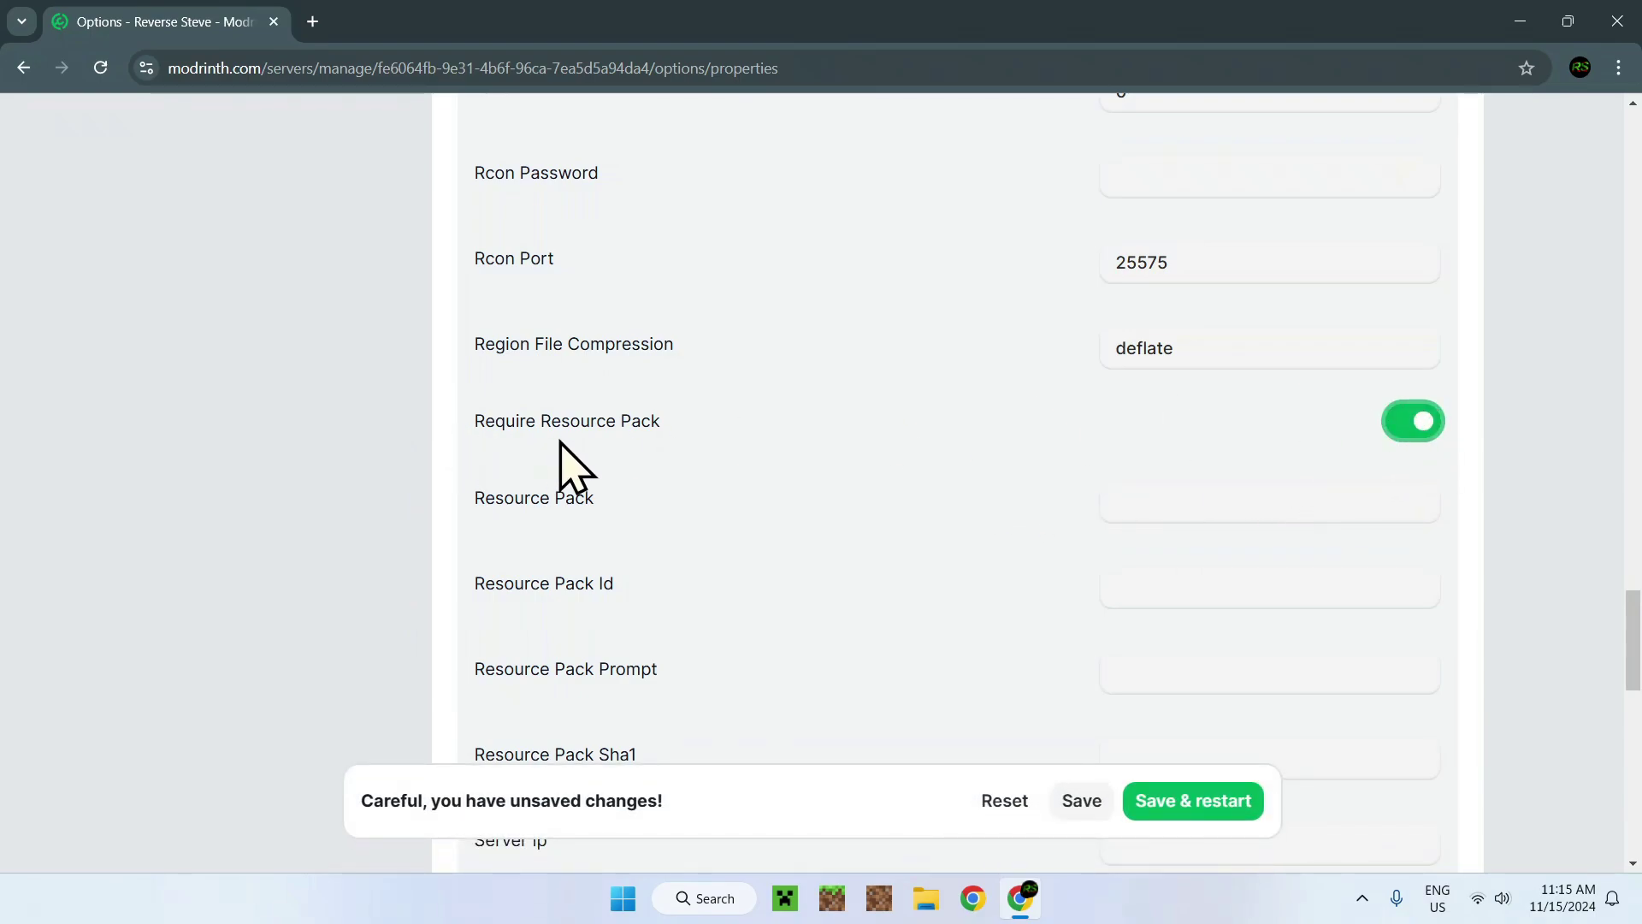
{"action": "left_click", "coordinate": [1405, 431]}
{"action": "left_click", "coordinate": [1193, 504]}
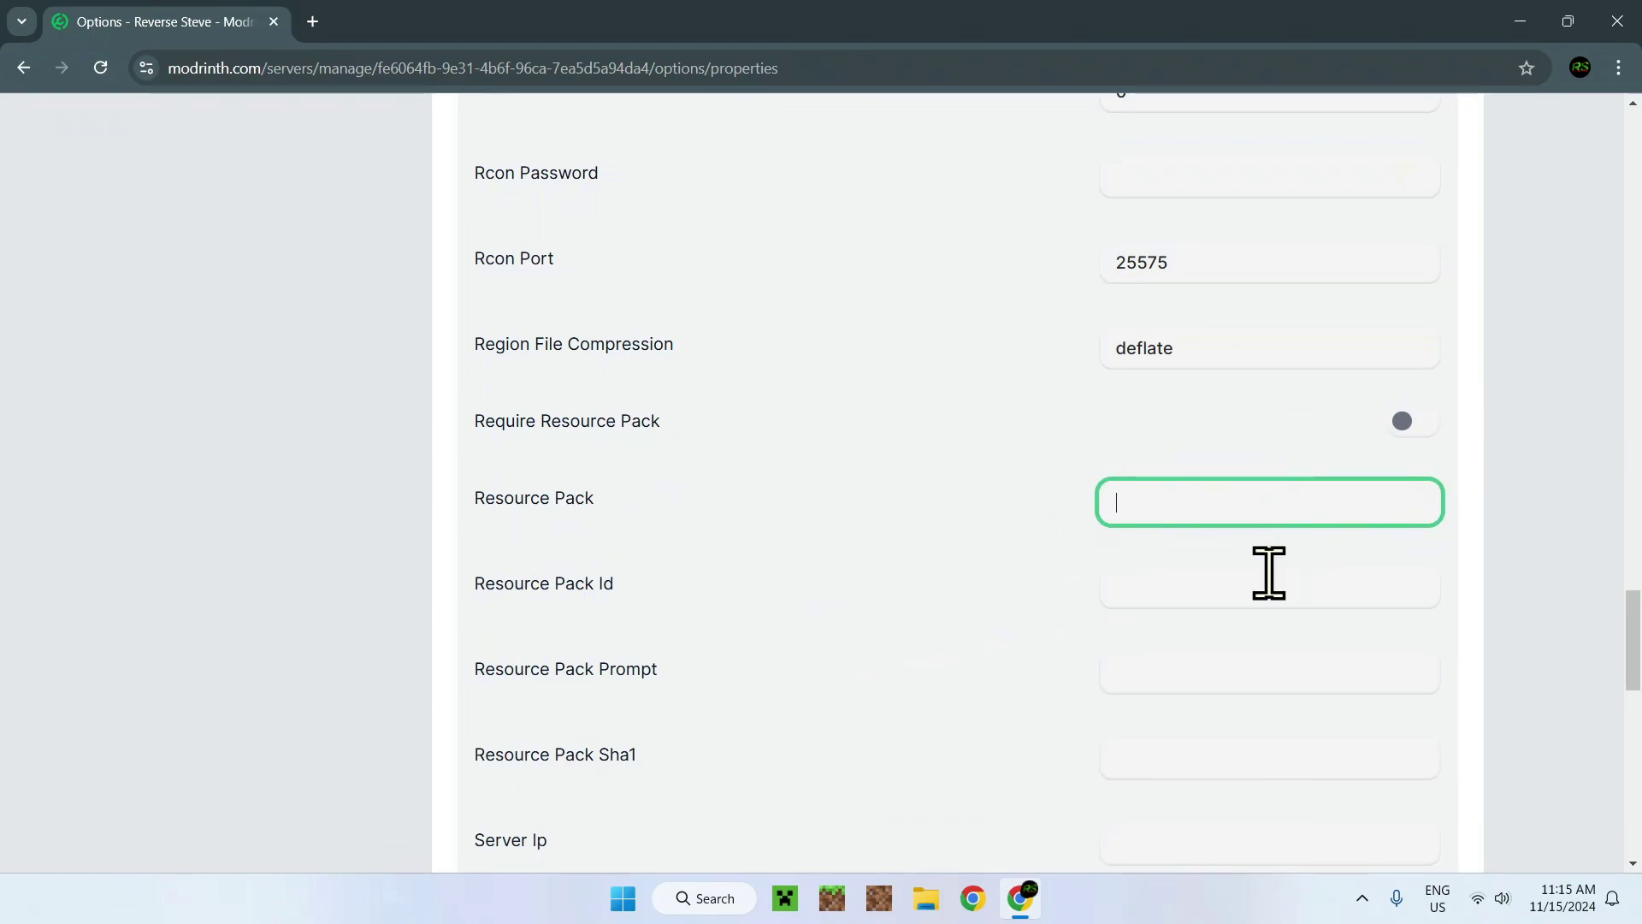
{"action": "left_click", "coordinate": [1294, 593]}
{"action": "left_click", "coordinate": [1220, 502]}
{"action": "left_click", "coordinate": [1537, 511]}
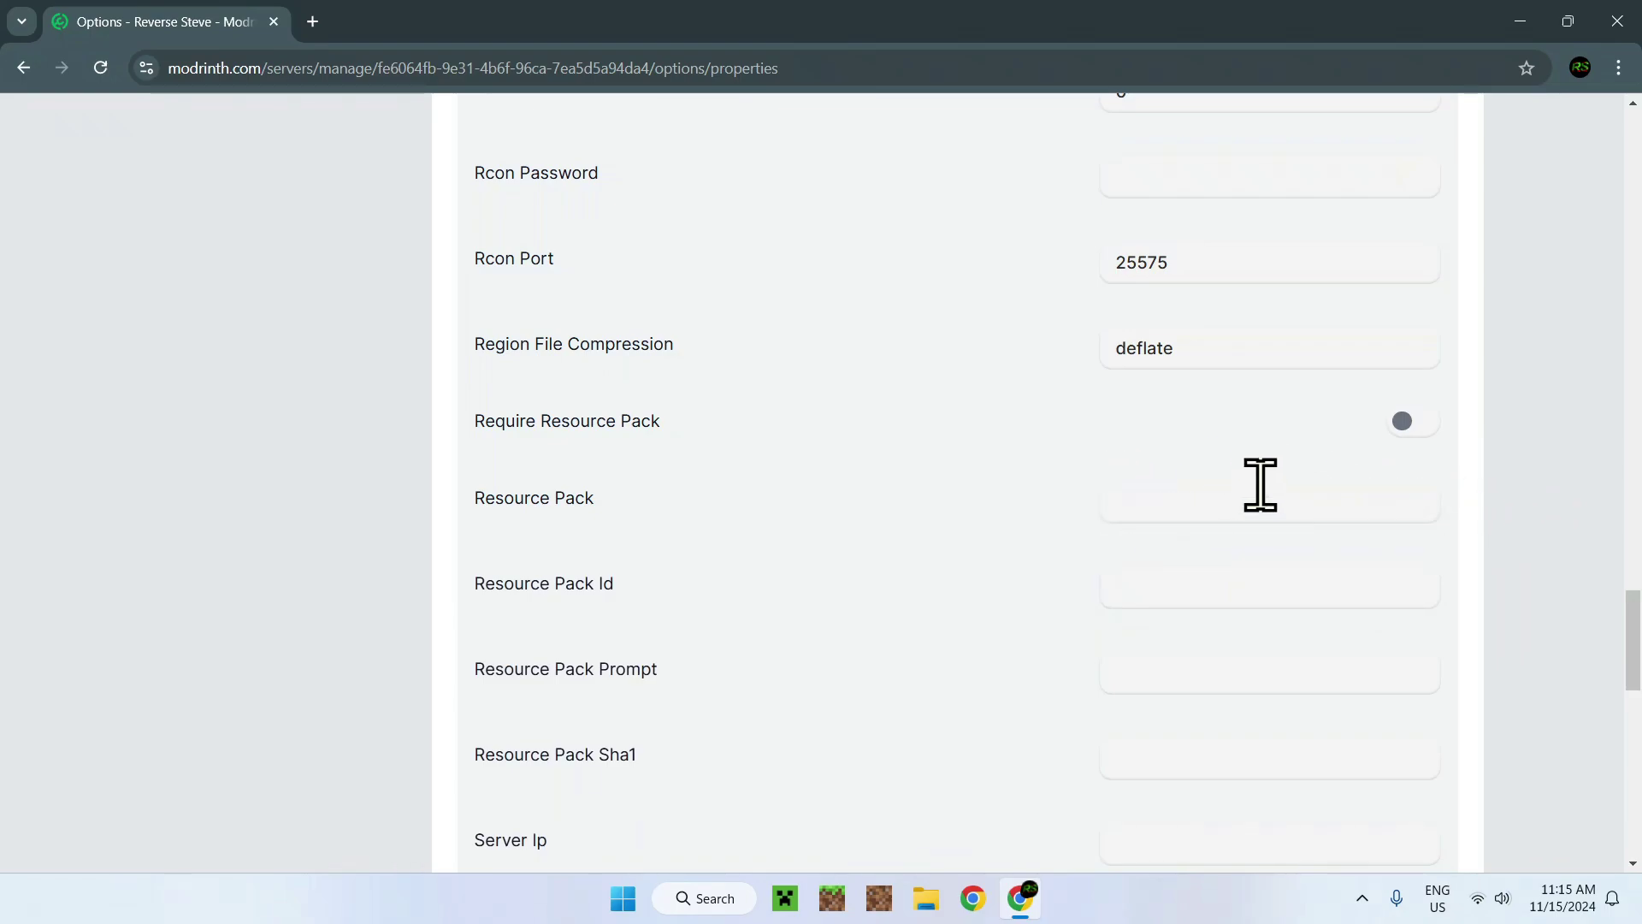
{"action": "left_click", "coordinate": [1407, 425]}
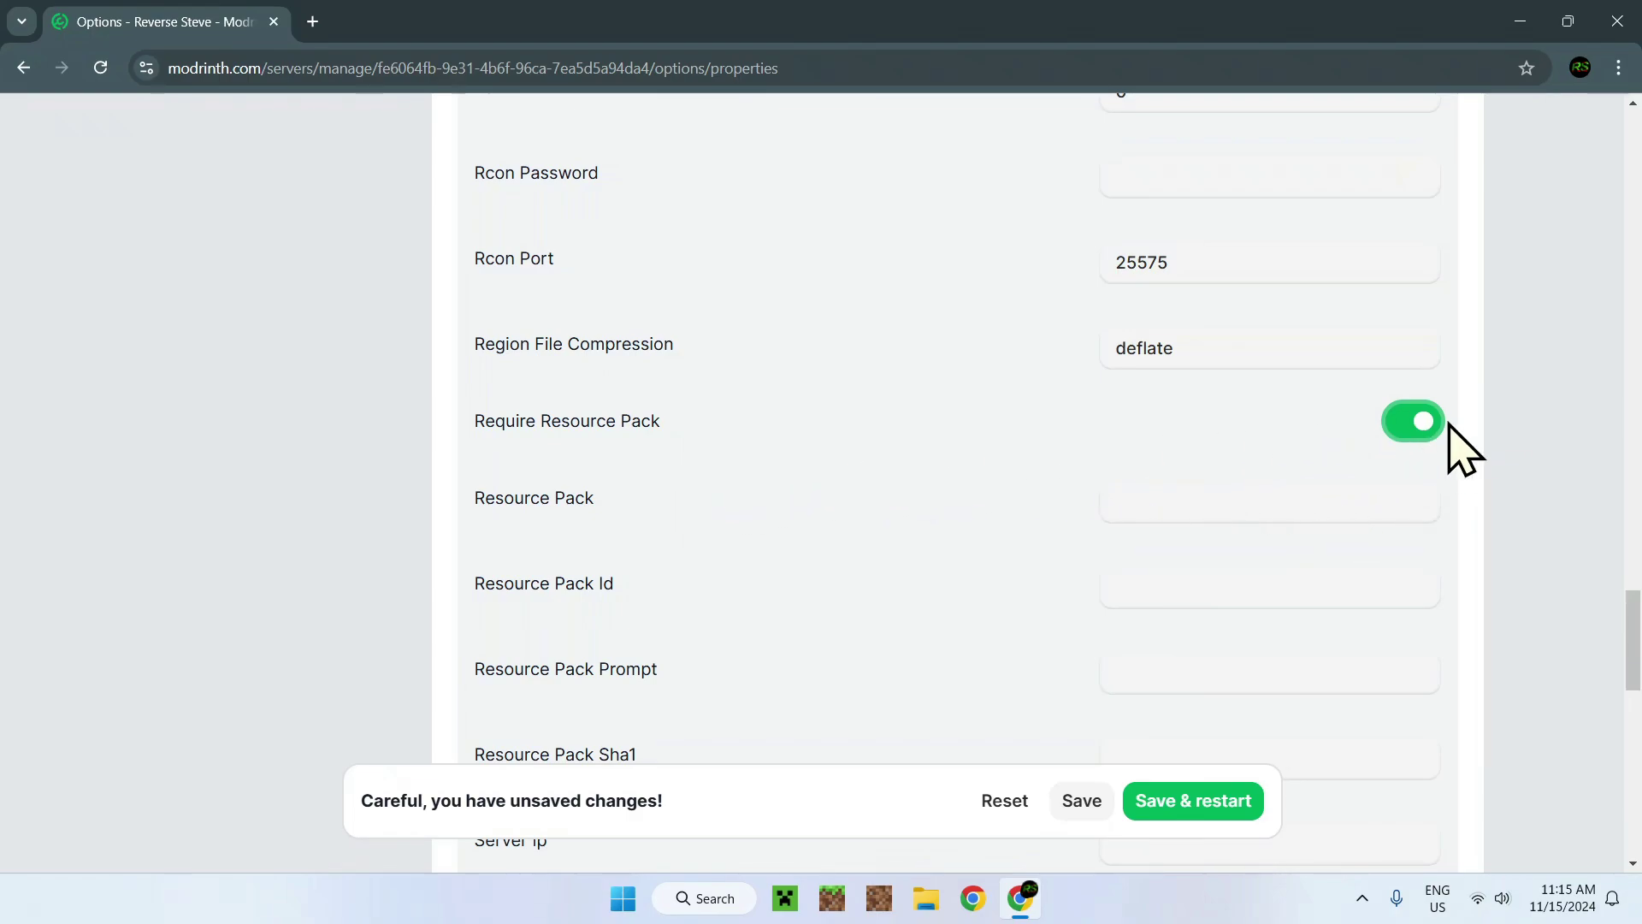
{"action": "left_click", "coordinate": [1413, 421]}
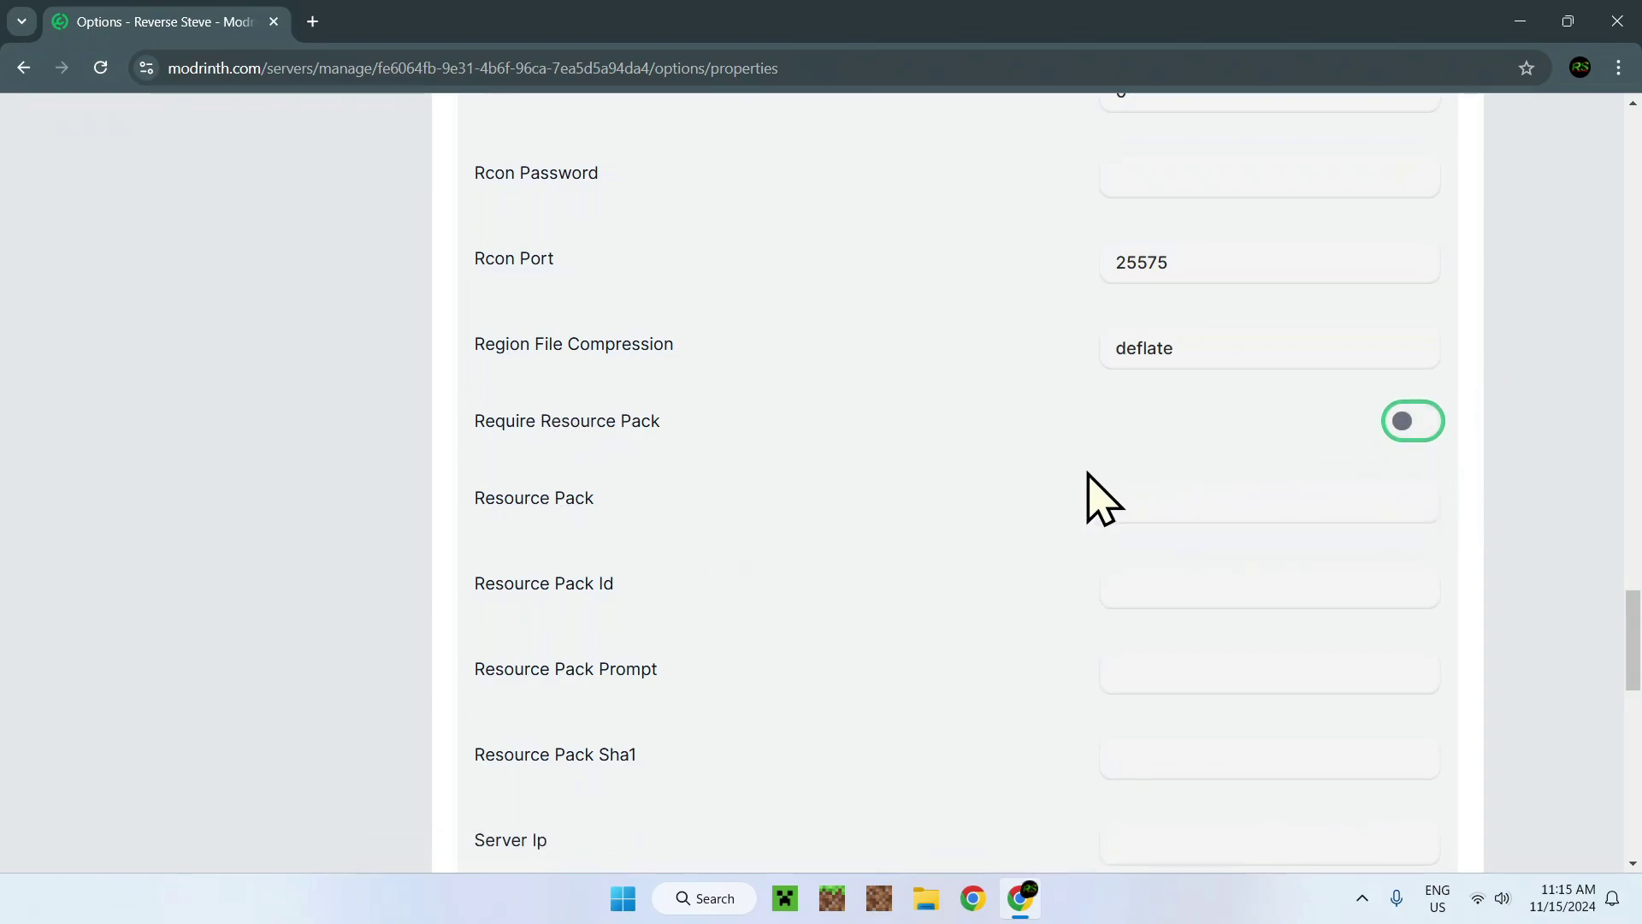
{"action": "scroll", "coordinate": [960, 577], "scroll_direction": "down", "scroll_amount": 2}
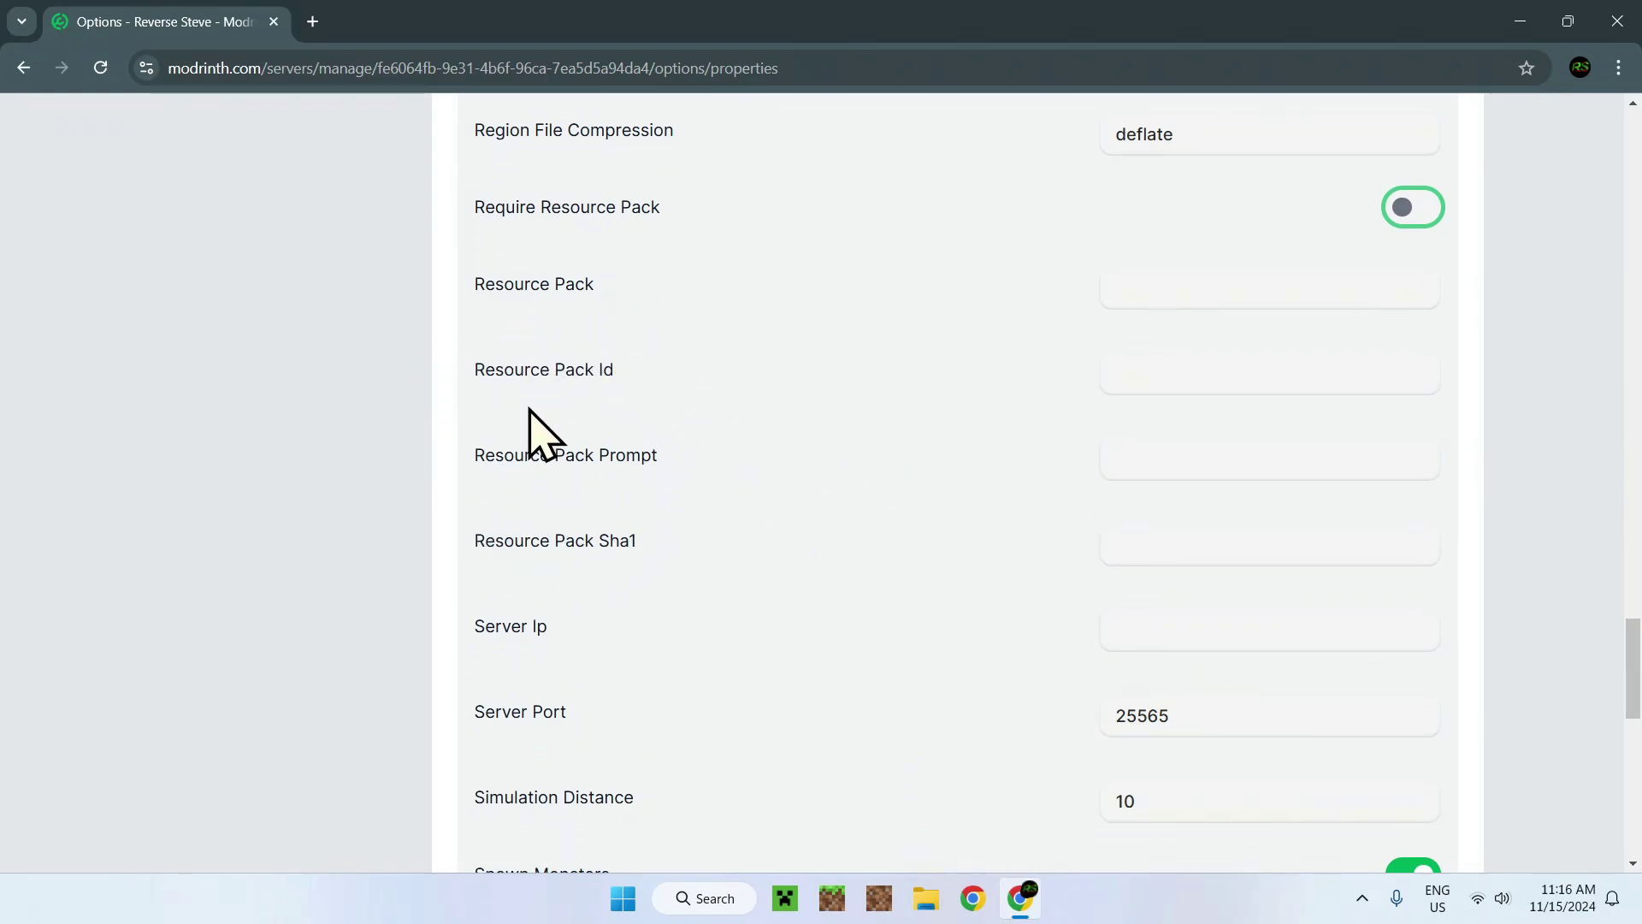
{"action": "scroll", "coordinate": [334, 427], "scroll_direction": "down", "scroll_amount": 2}
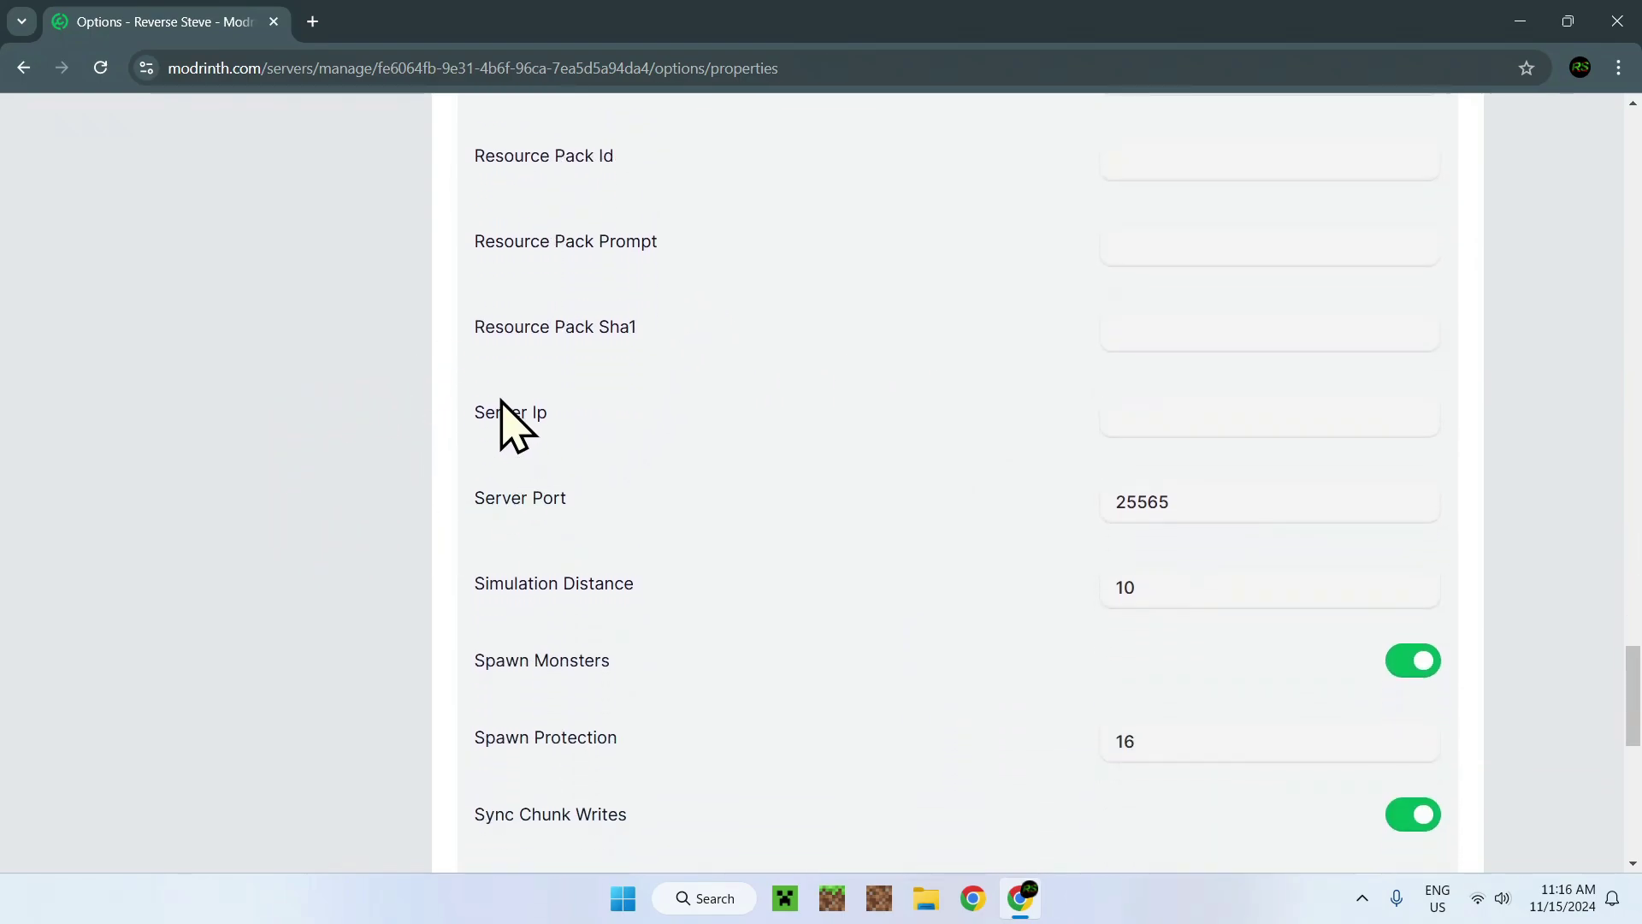
{"action": "left_click", "coordinate": [1181, 410]}
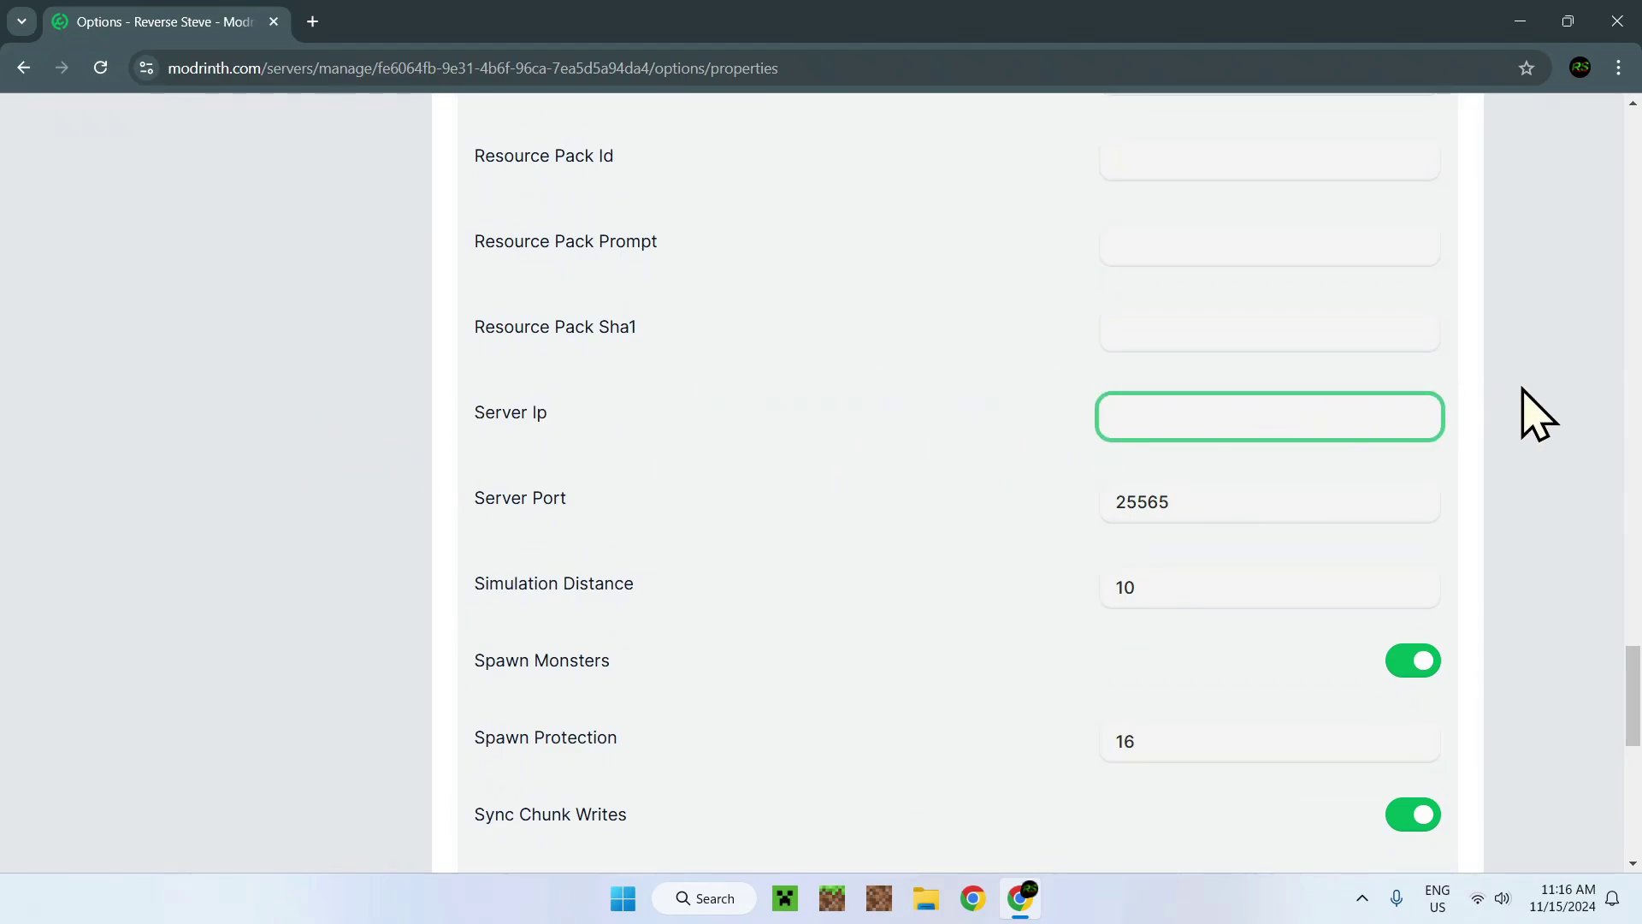
{"action": "left_click", "coordinate": [1501, 394]}
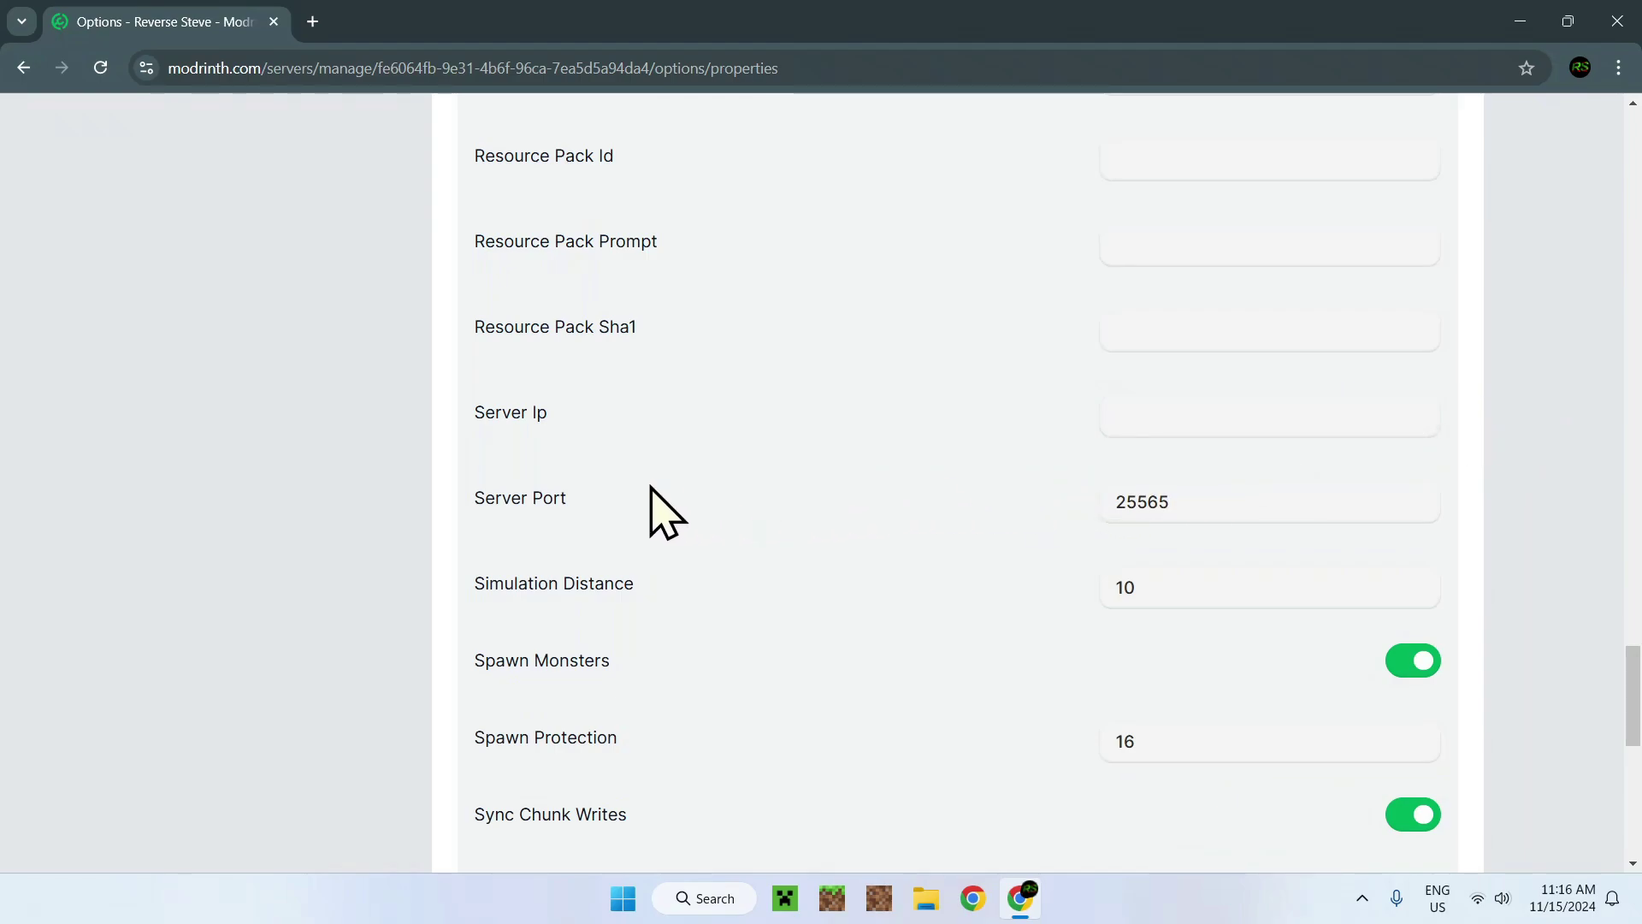
{"action": "left_click_drag", "start_coordinate": [1198, 509], "coordinate": [1100, 524]}
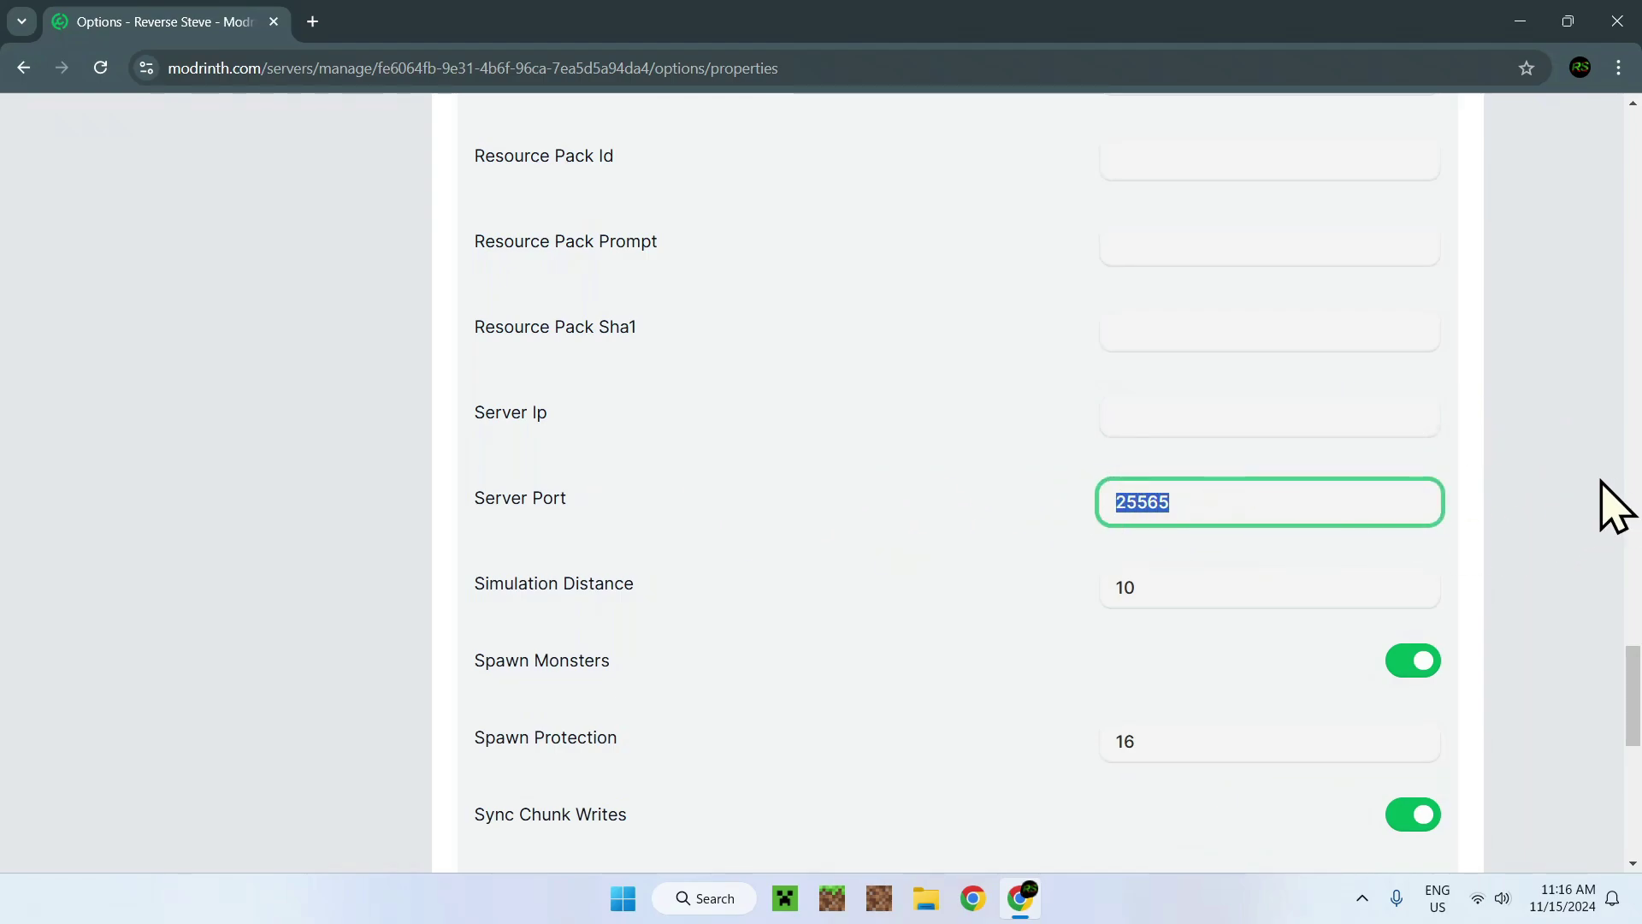
{"action": "left_click", "coordinate": [1590, 505]}
{"action": "scroll", "coordinate": [1556, 522], "scroll_direction": "down", "scroll_amount": 1}
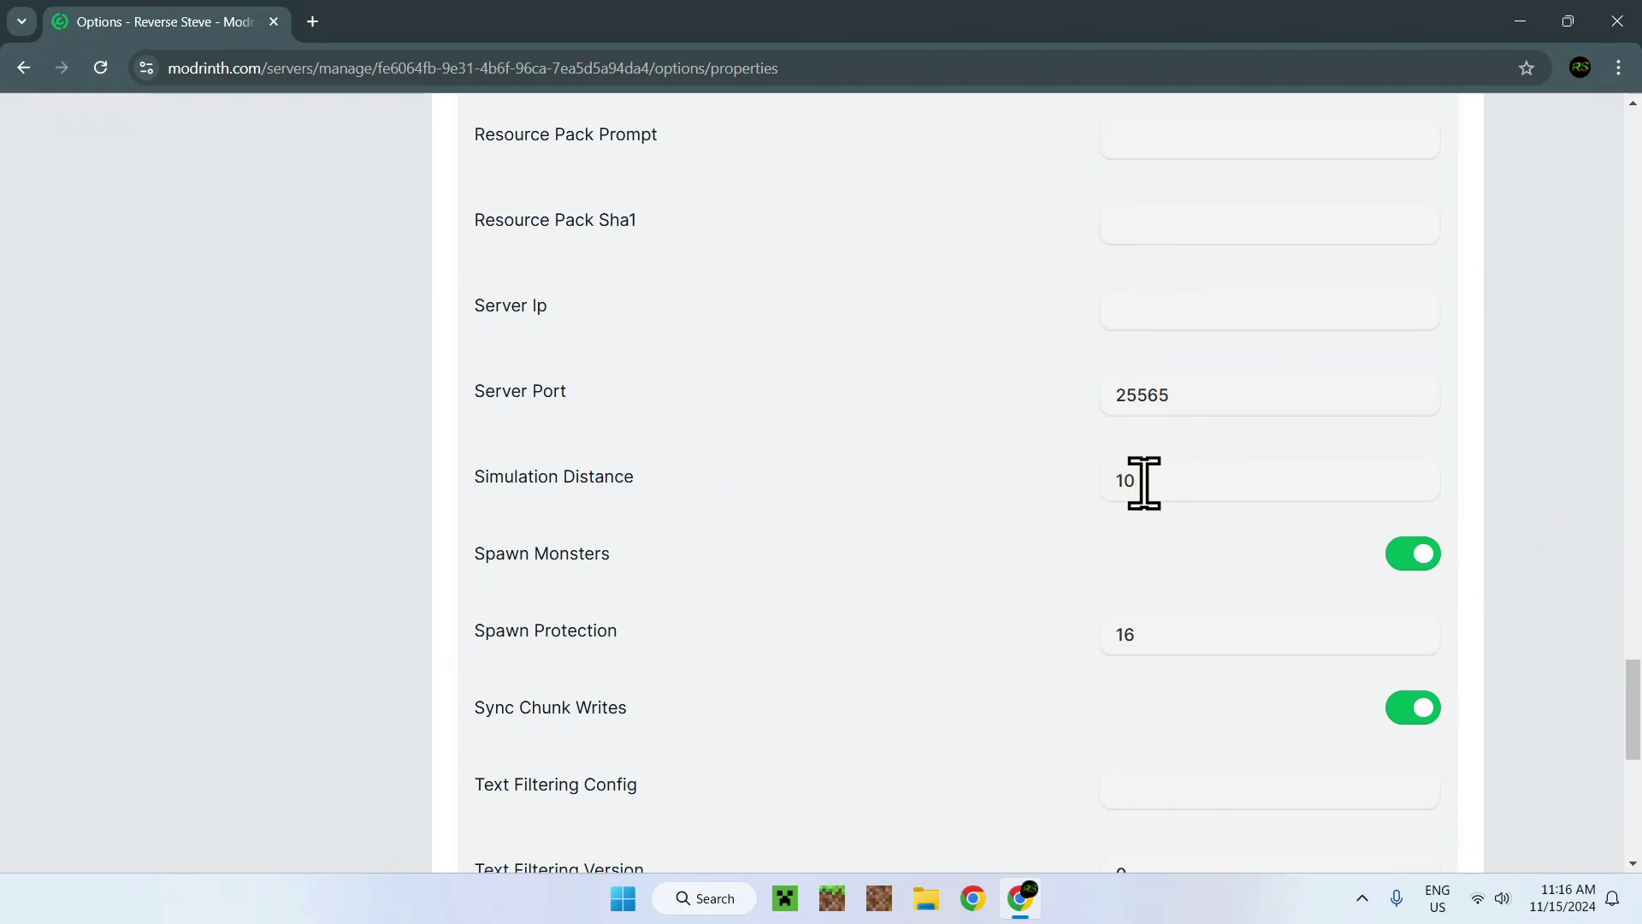
{"action": "left_click_drag", "start_coordinate": [1126, 480], "coordinate": [1188, 488]}
{"action": "left_click", "coordinate": [1188, 487]}
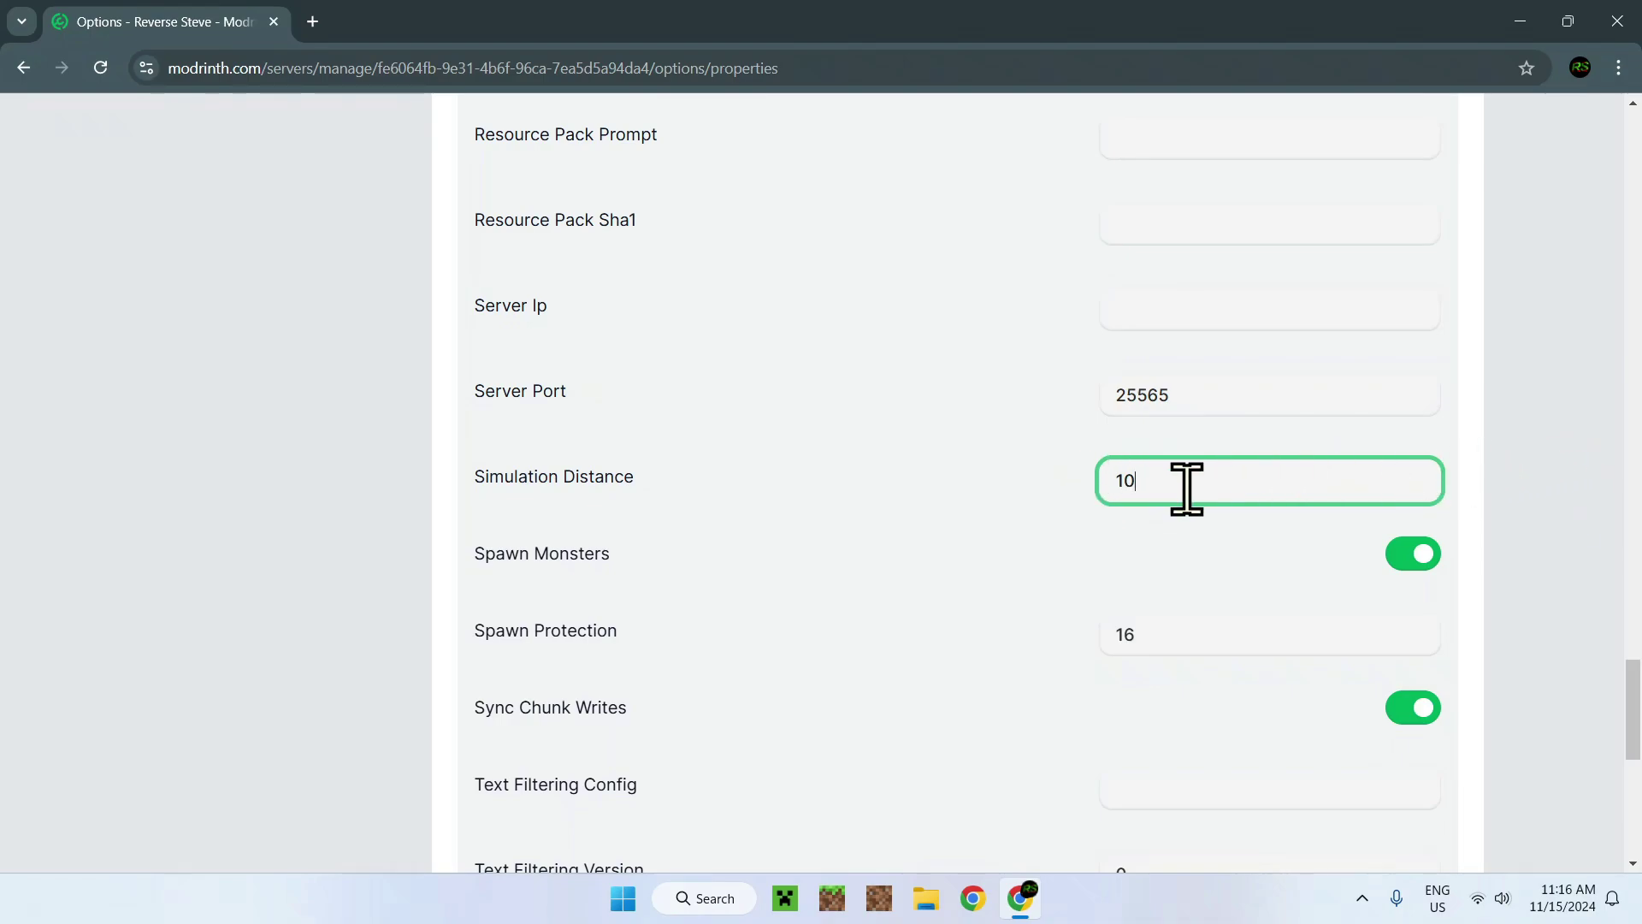
{"action": "scroll", "coordinate": [907, 502], "scroll_direction": "down", "scroll_amount": 1}
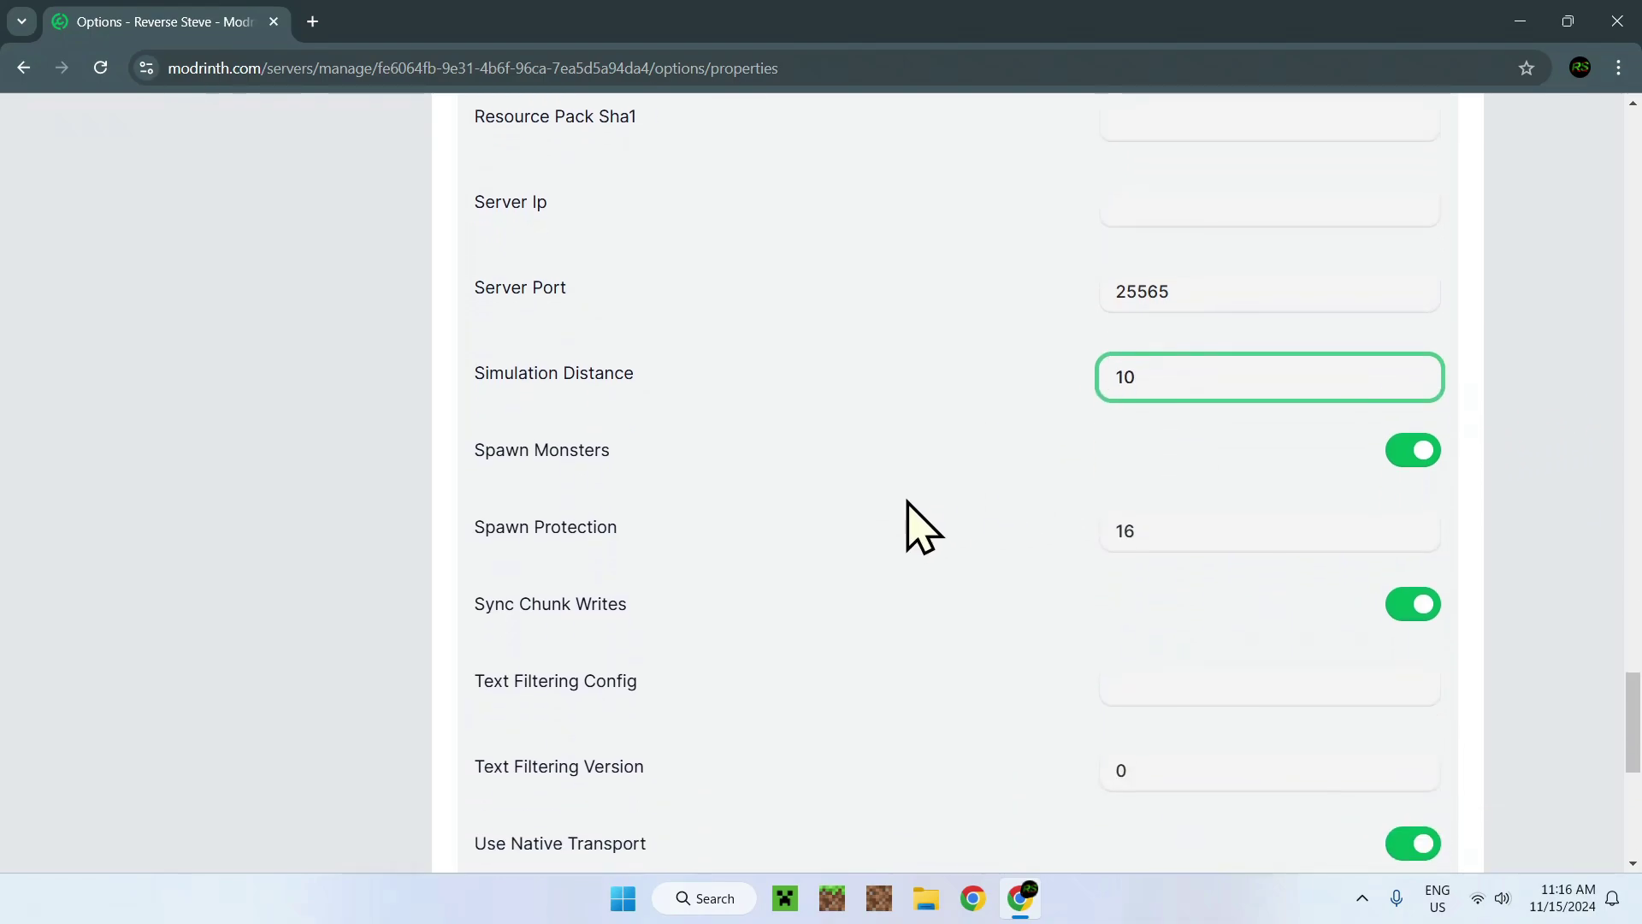
{"action": "left_click", "coordinate": [1412, 446]}
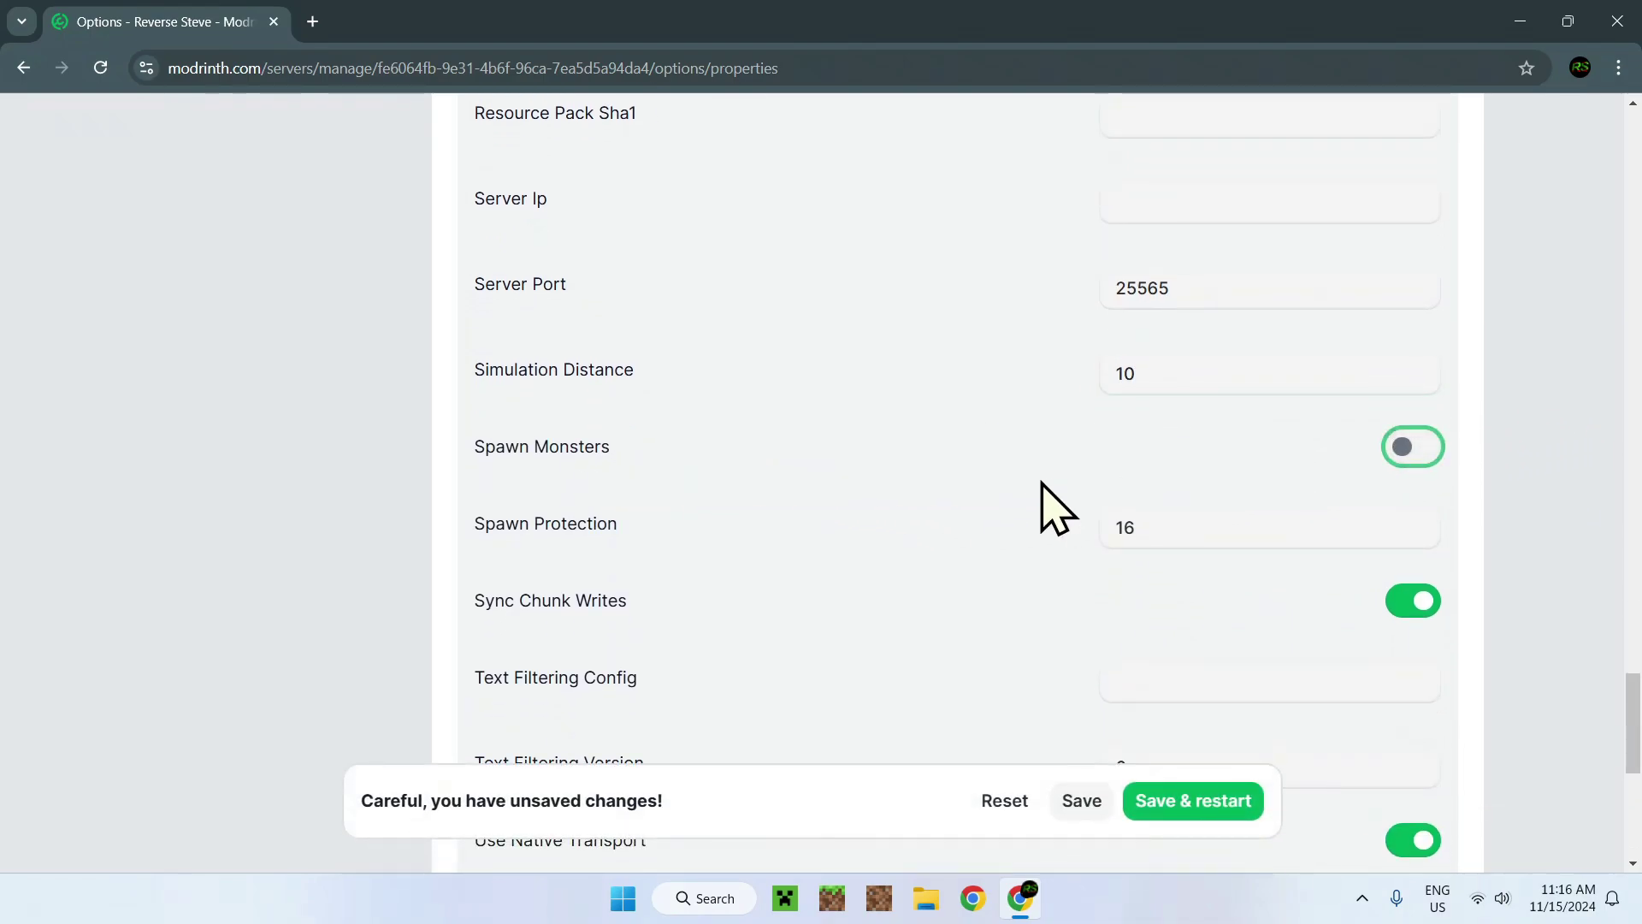
{"action": "left_click", "coordinate": [1402, 448]}
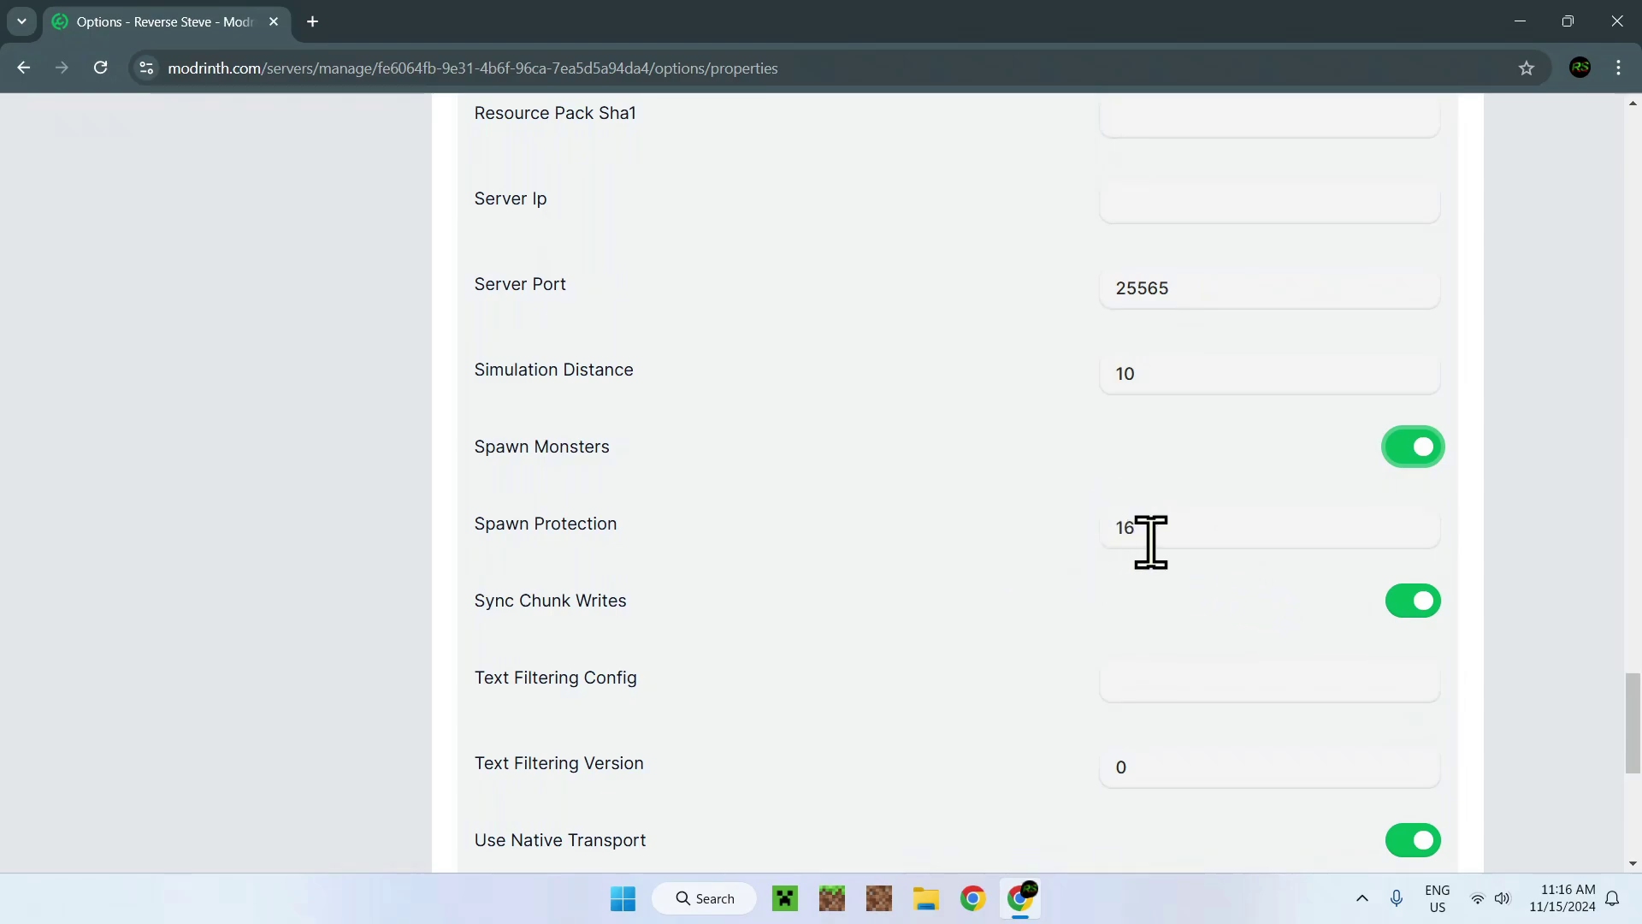
{"action": "scroll", "coordinate": [727, 552], "scroll_direction": "down", "scroll_amount": 1}
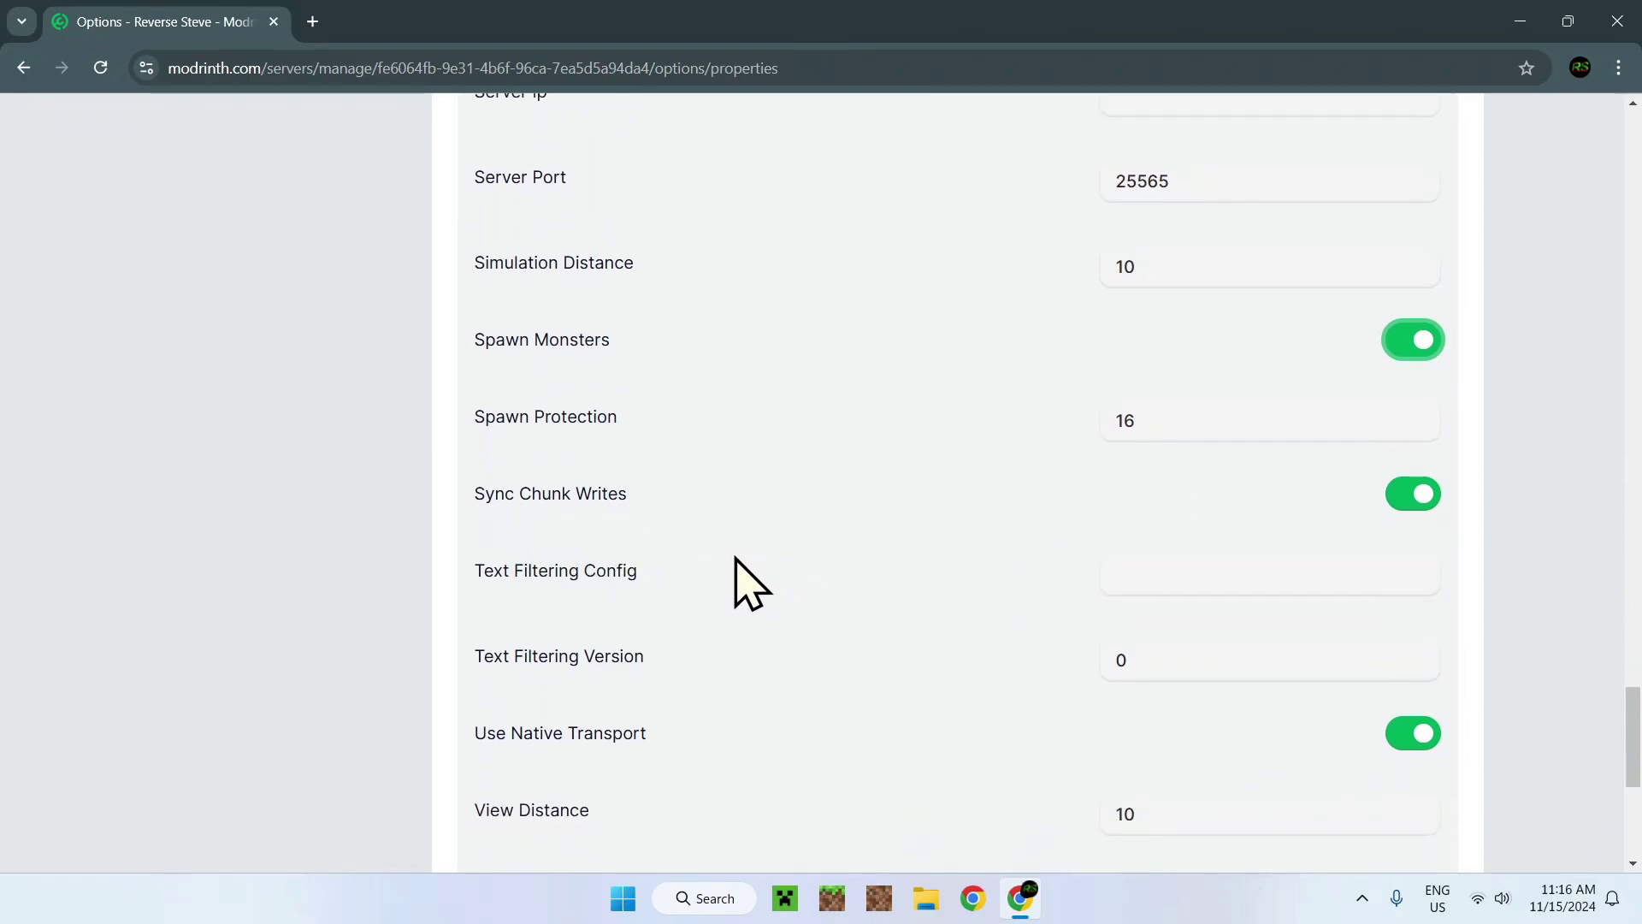
{"action": "left_click", "coordinate": [1409, 496]}
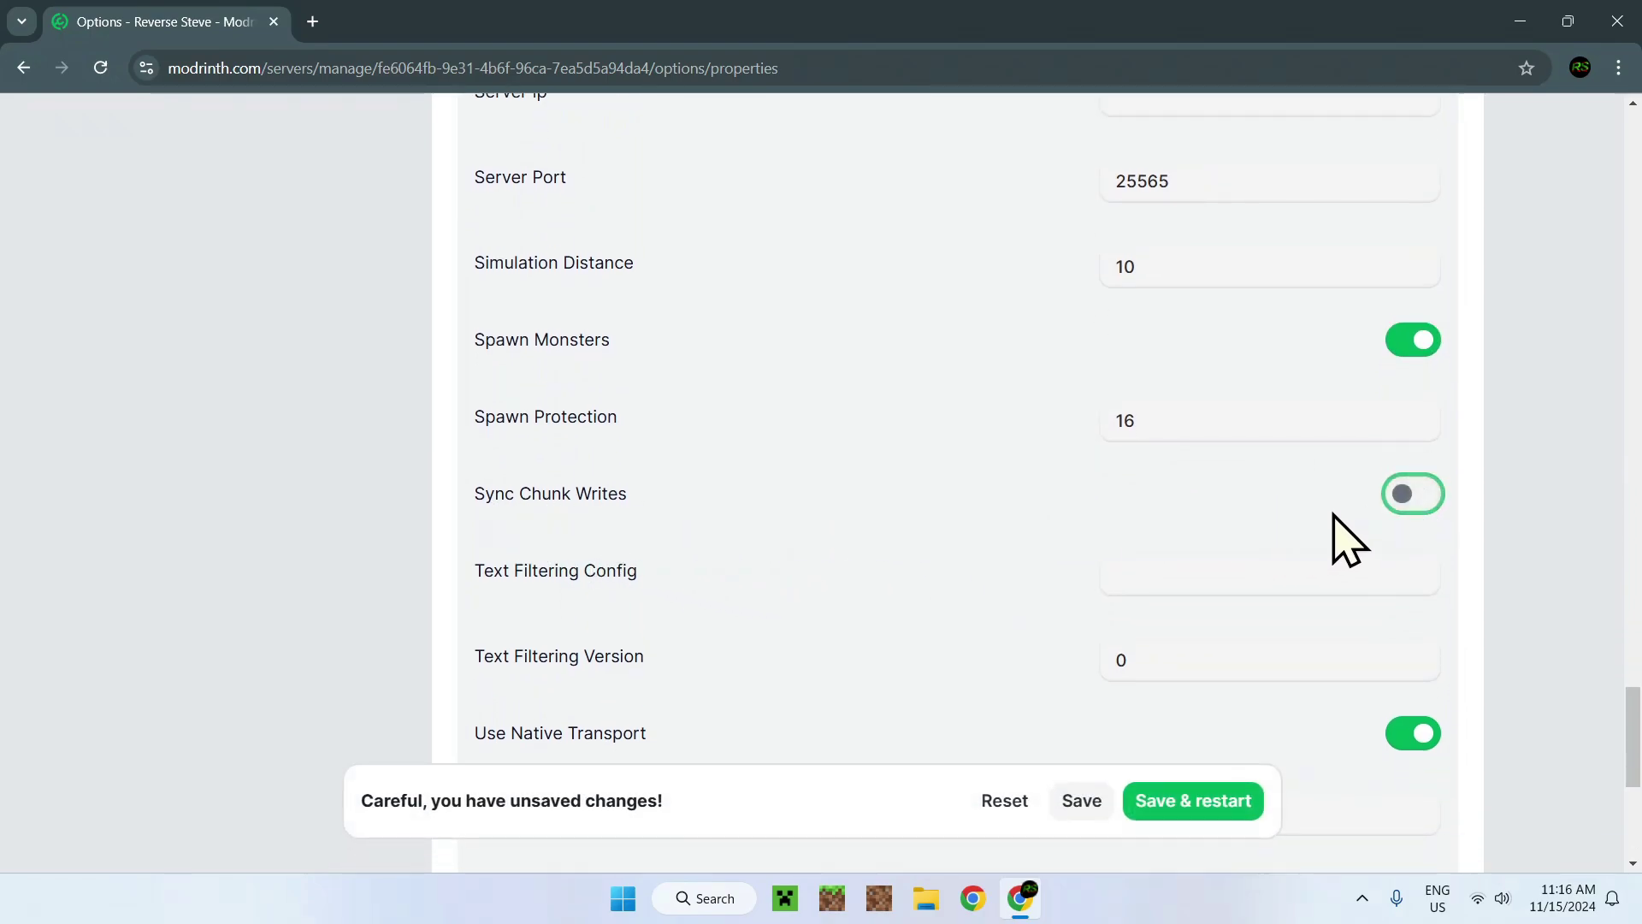
{"action": "left_click", "coordinate": [1405, 503]}
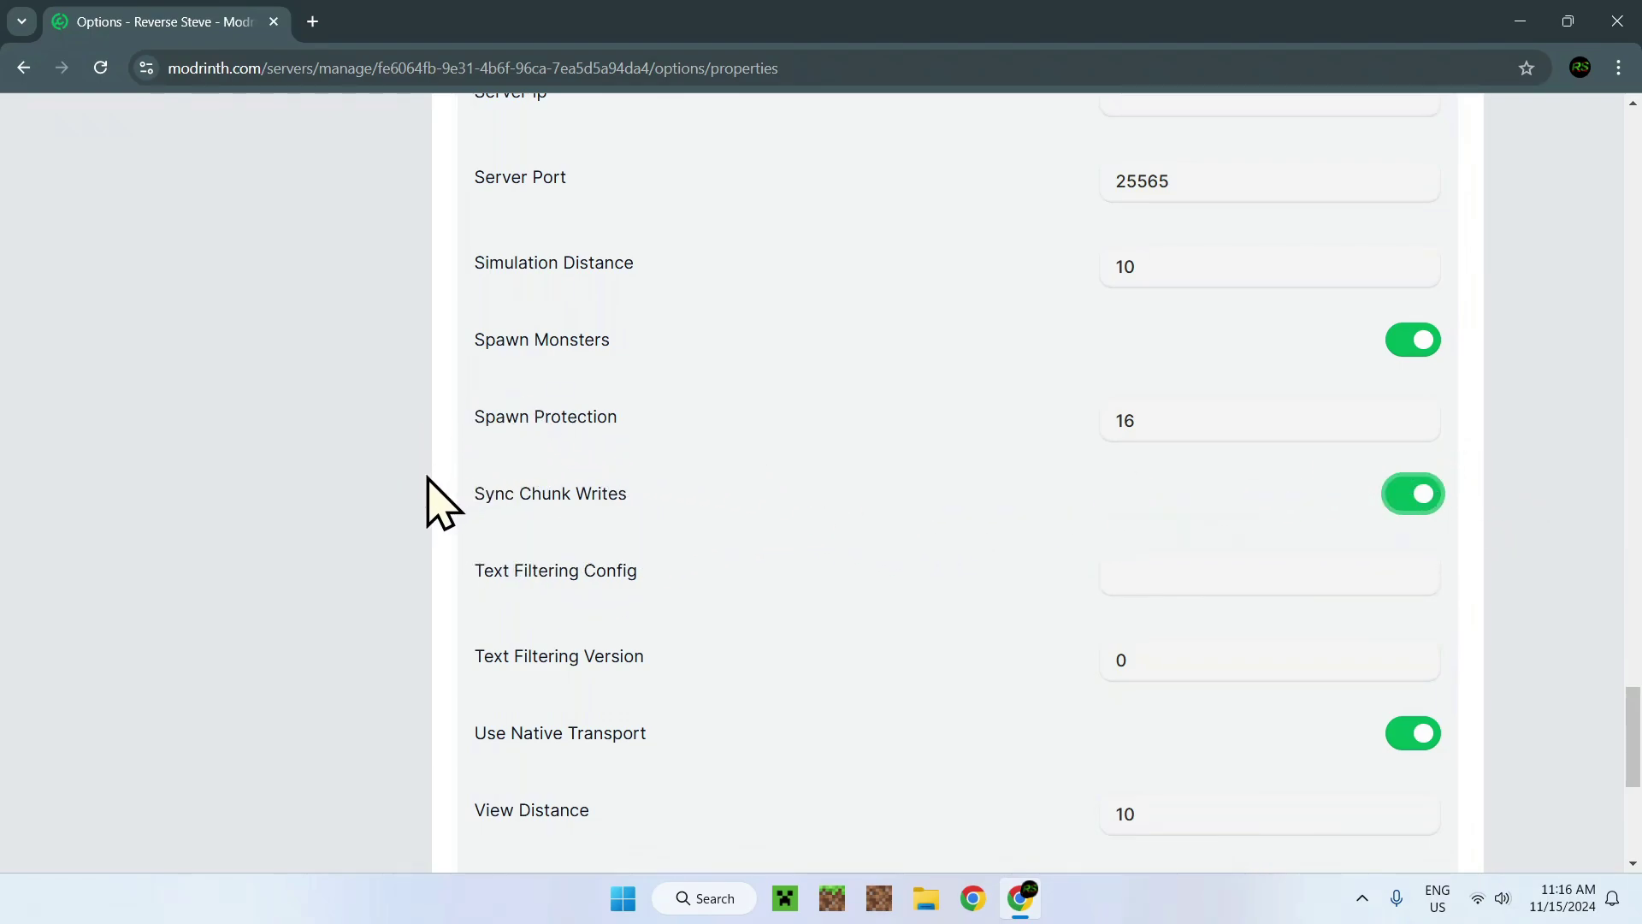
{"action": "scroll", "coordinate": [740, 516], "scroll_direction": "down", "scroll_amount": 2}
{"action": "left_click", "coordinate": [1131, 475]}
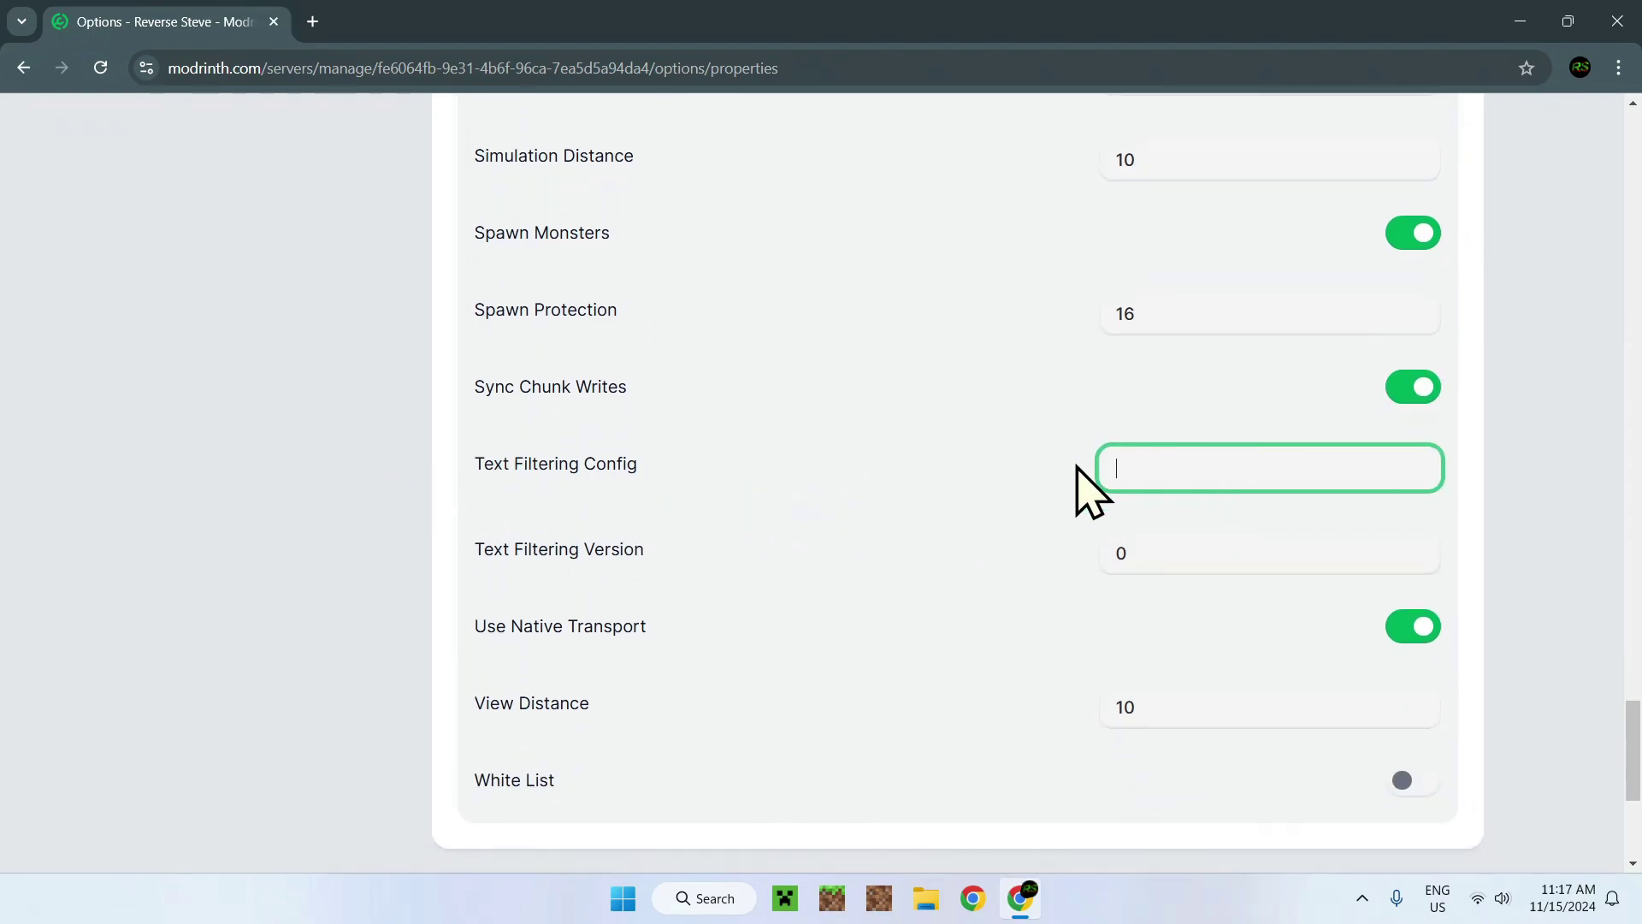
{"action": "left_click", "coordinate": [701, 476]}
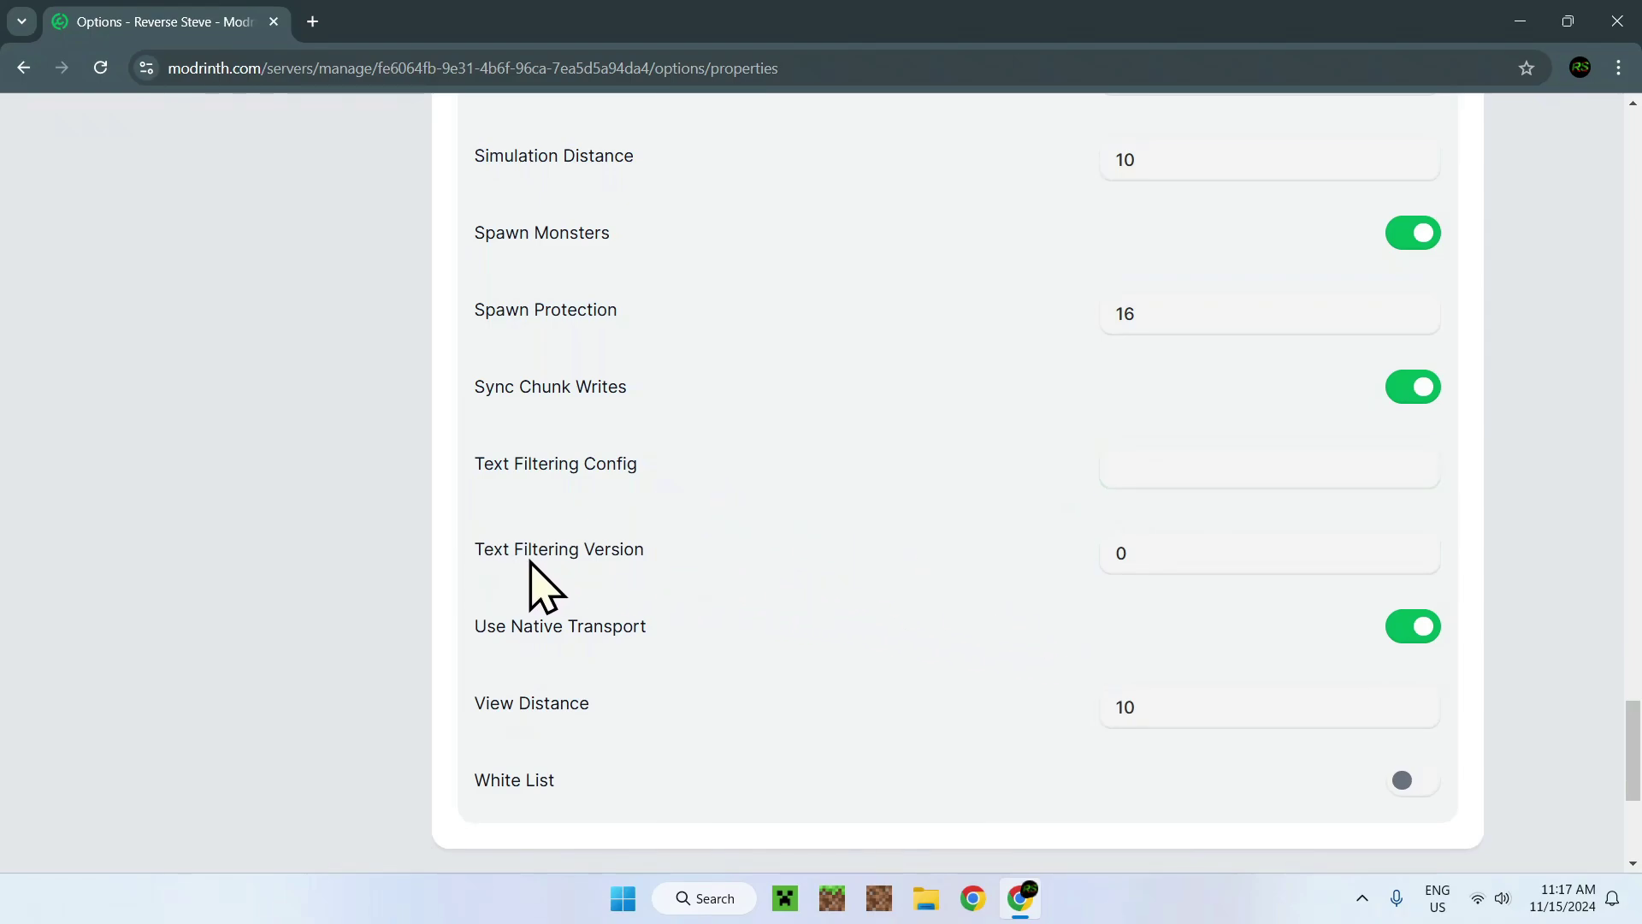
{"action": "left_click", "coordinate": [1133, 552]}
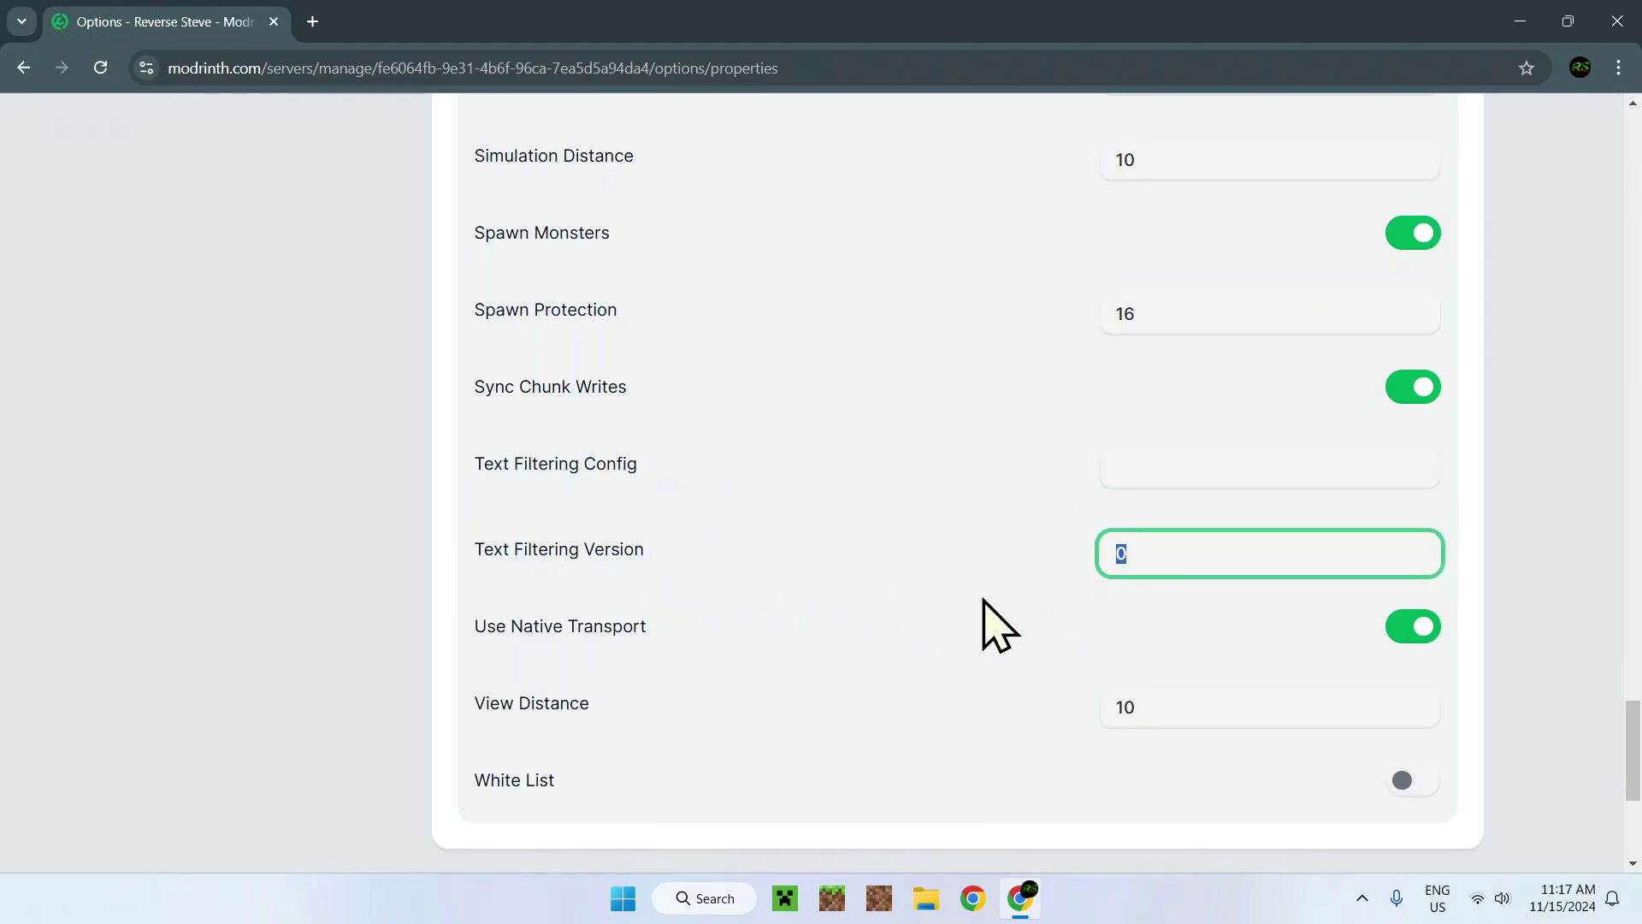
{"action": "left_click", "coordinate": [883, 568]}
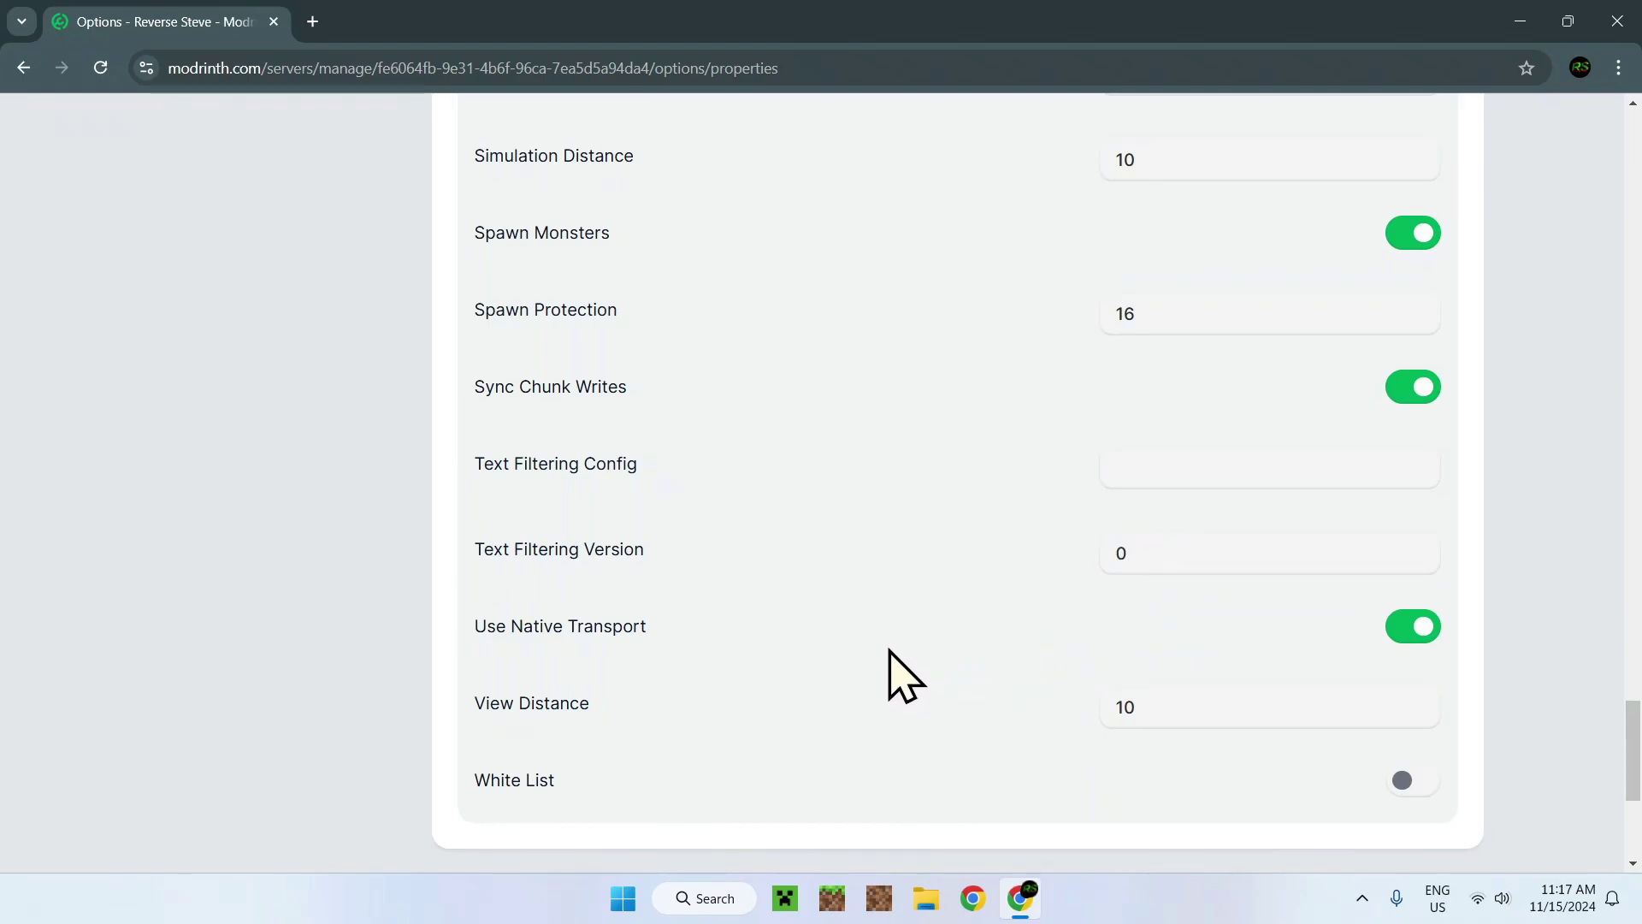
{"action": "scroll", "coordinate": [740, 654], "scroll_direction": "down", "scroll_amount": 2}
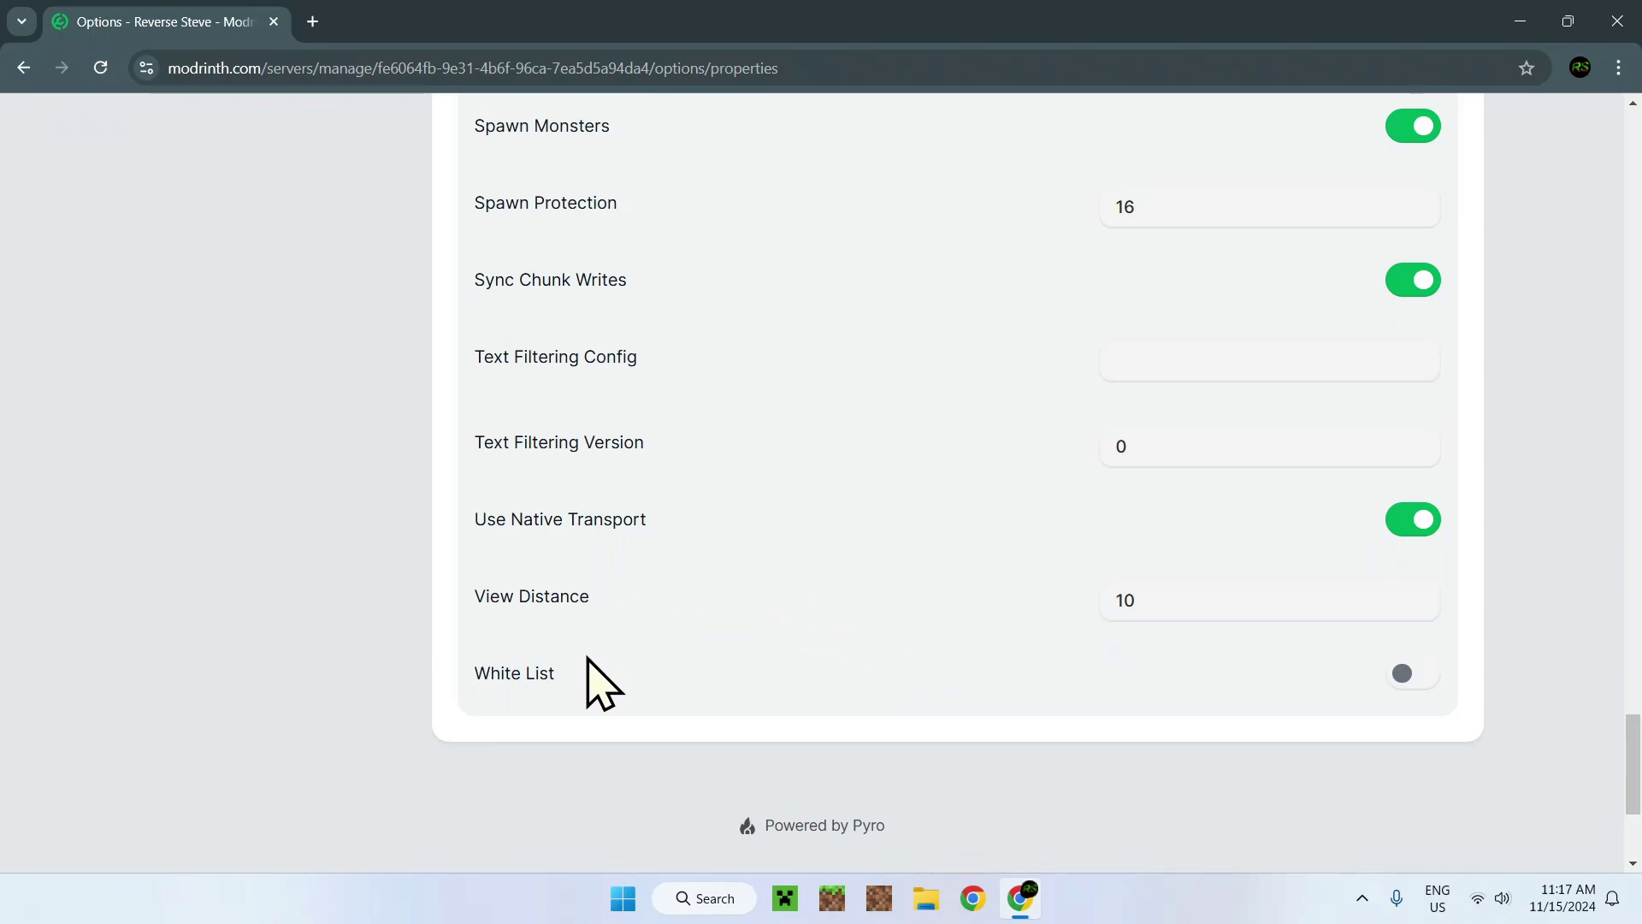
{"action": "left_click", "coordinate": [1403, 673]}
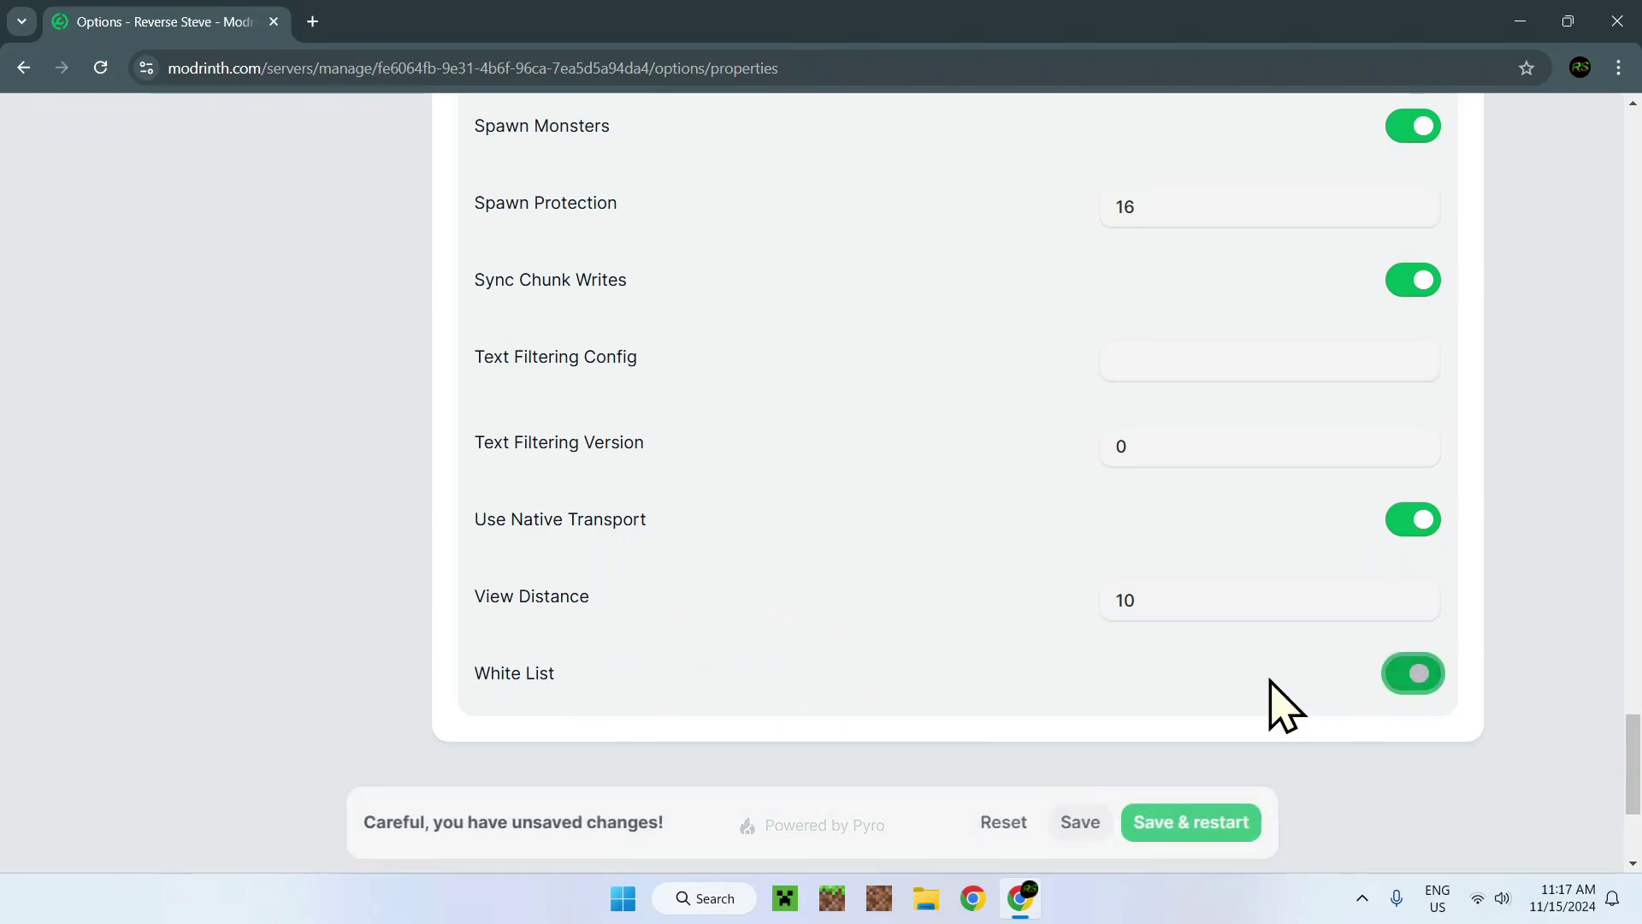
{"action": "left_click", "coordinate": [1415, 676]}
{"action": "left_click", "coordinate": [1407, 676]}
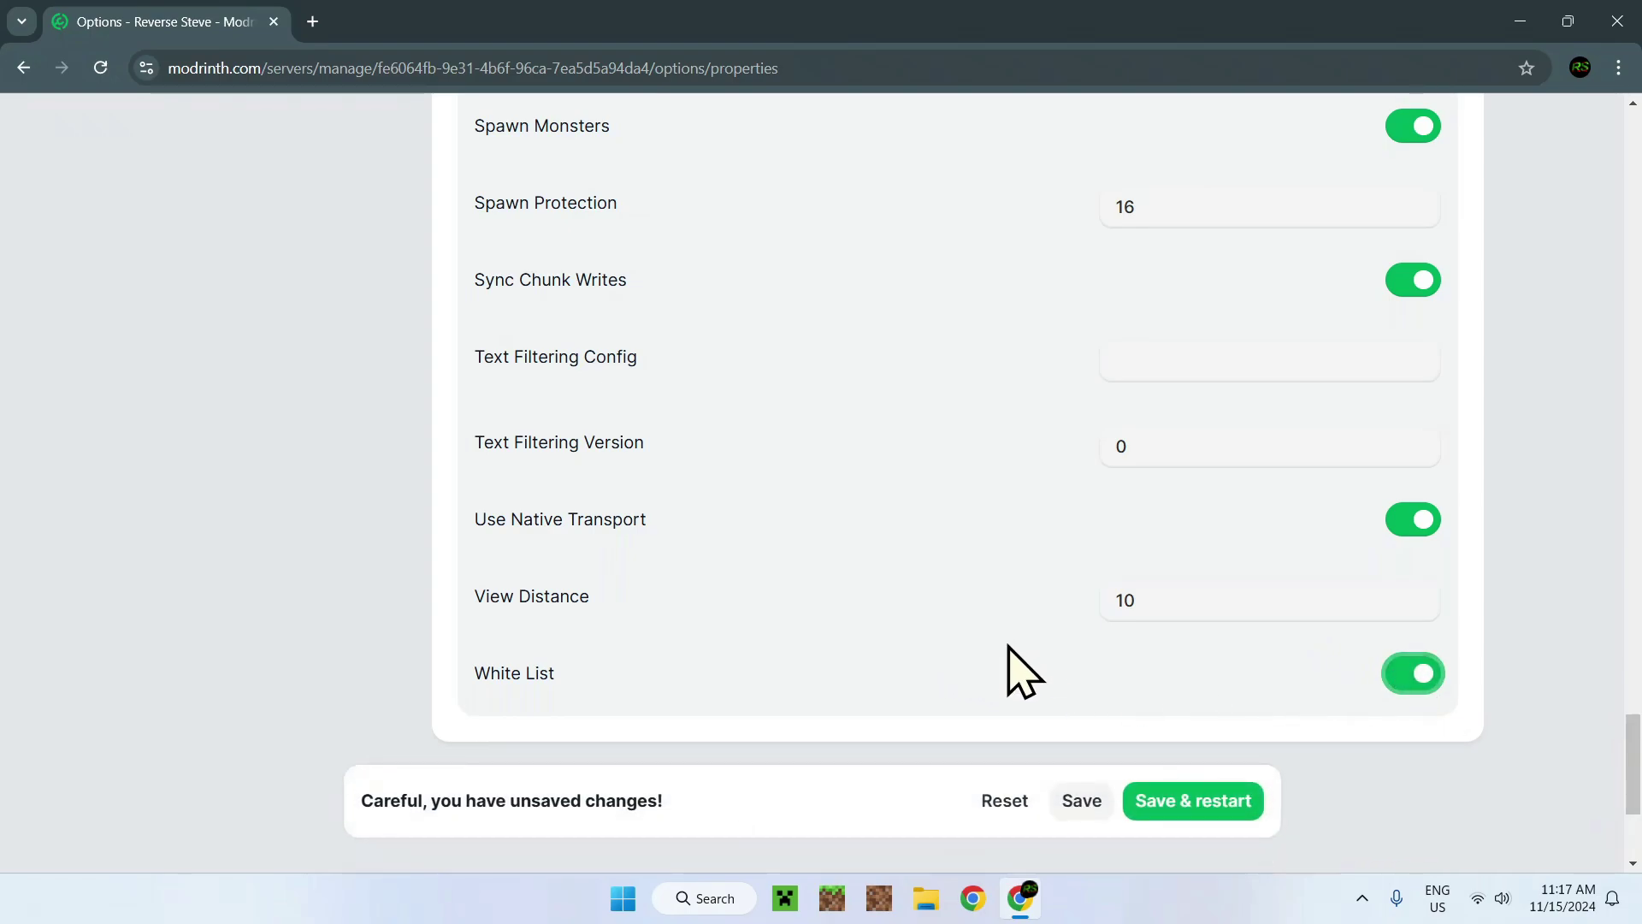
{"action": "left_click", "coordinate": [1411, 676]}
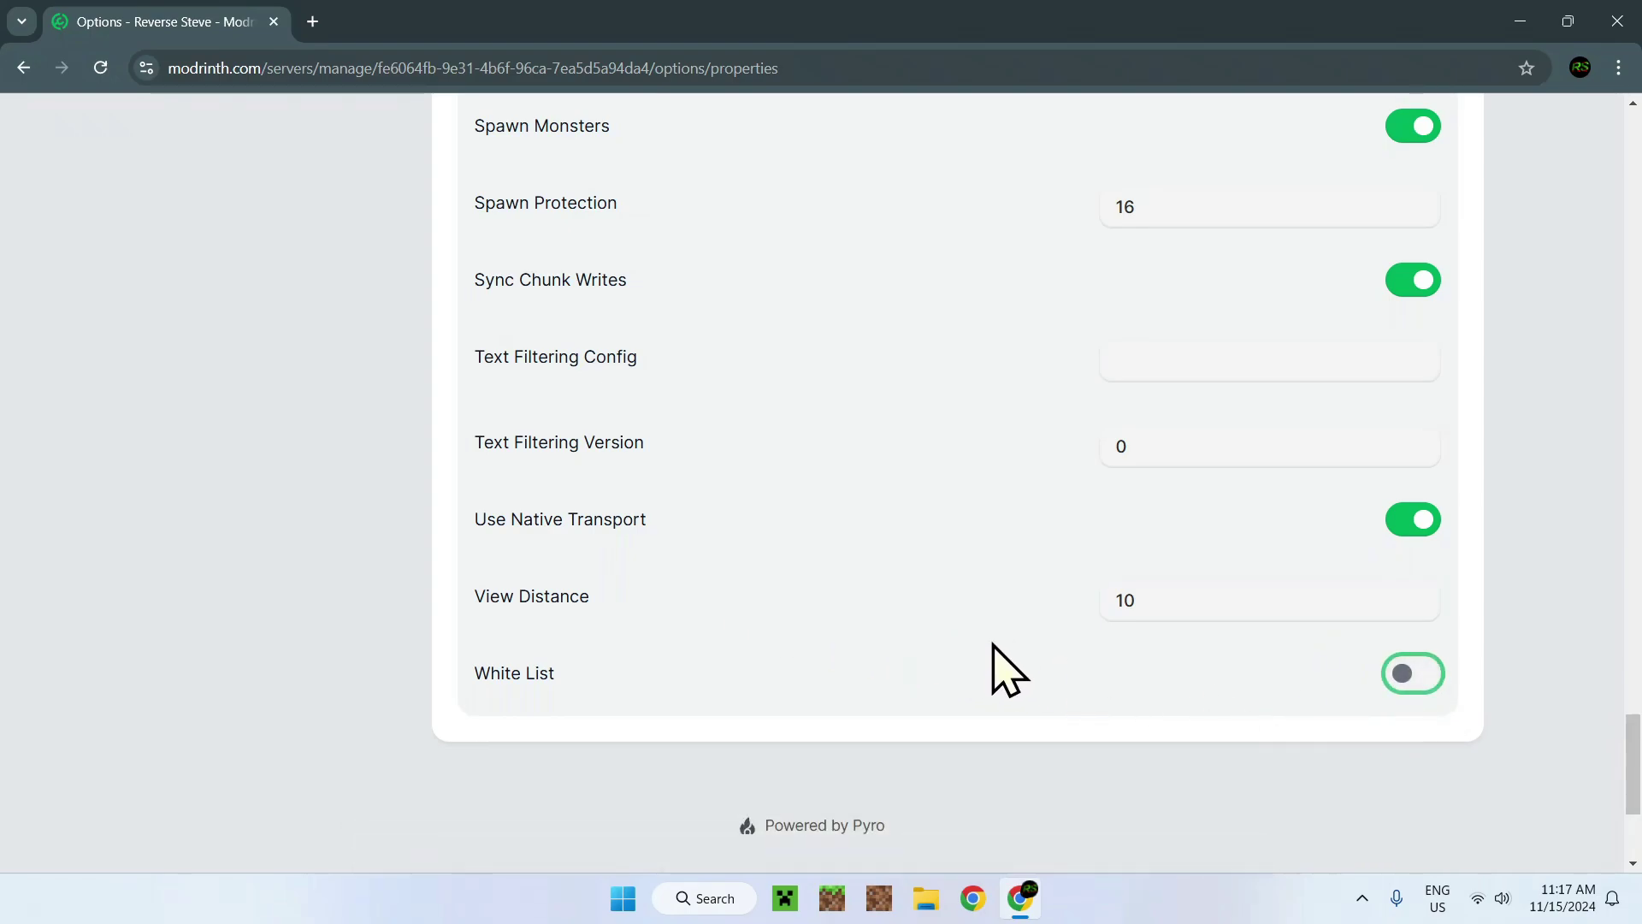
Open server.properties from the Files tab in the editor
{"action": "scroll", "coordinate": [1550, 690], "scroll_direction": "up", "scroll_amount": 12}
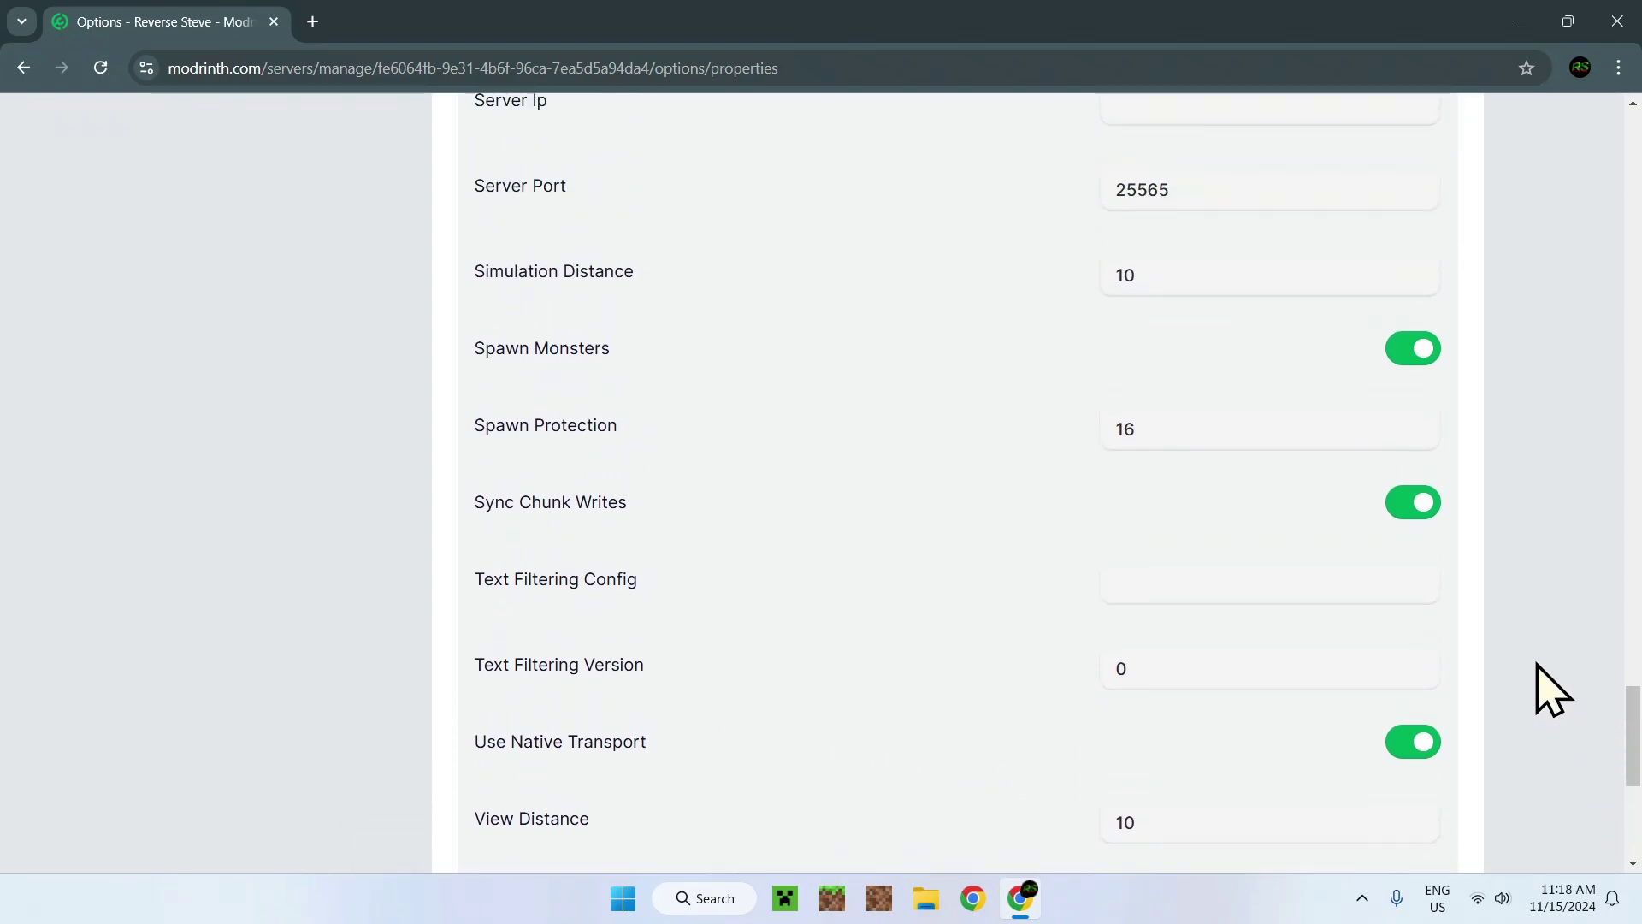
{"action": "scroll", "coordinate": [1550, 689], "scroll_direction": "up", "scroll_amount": 20}
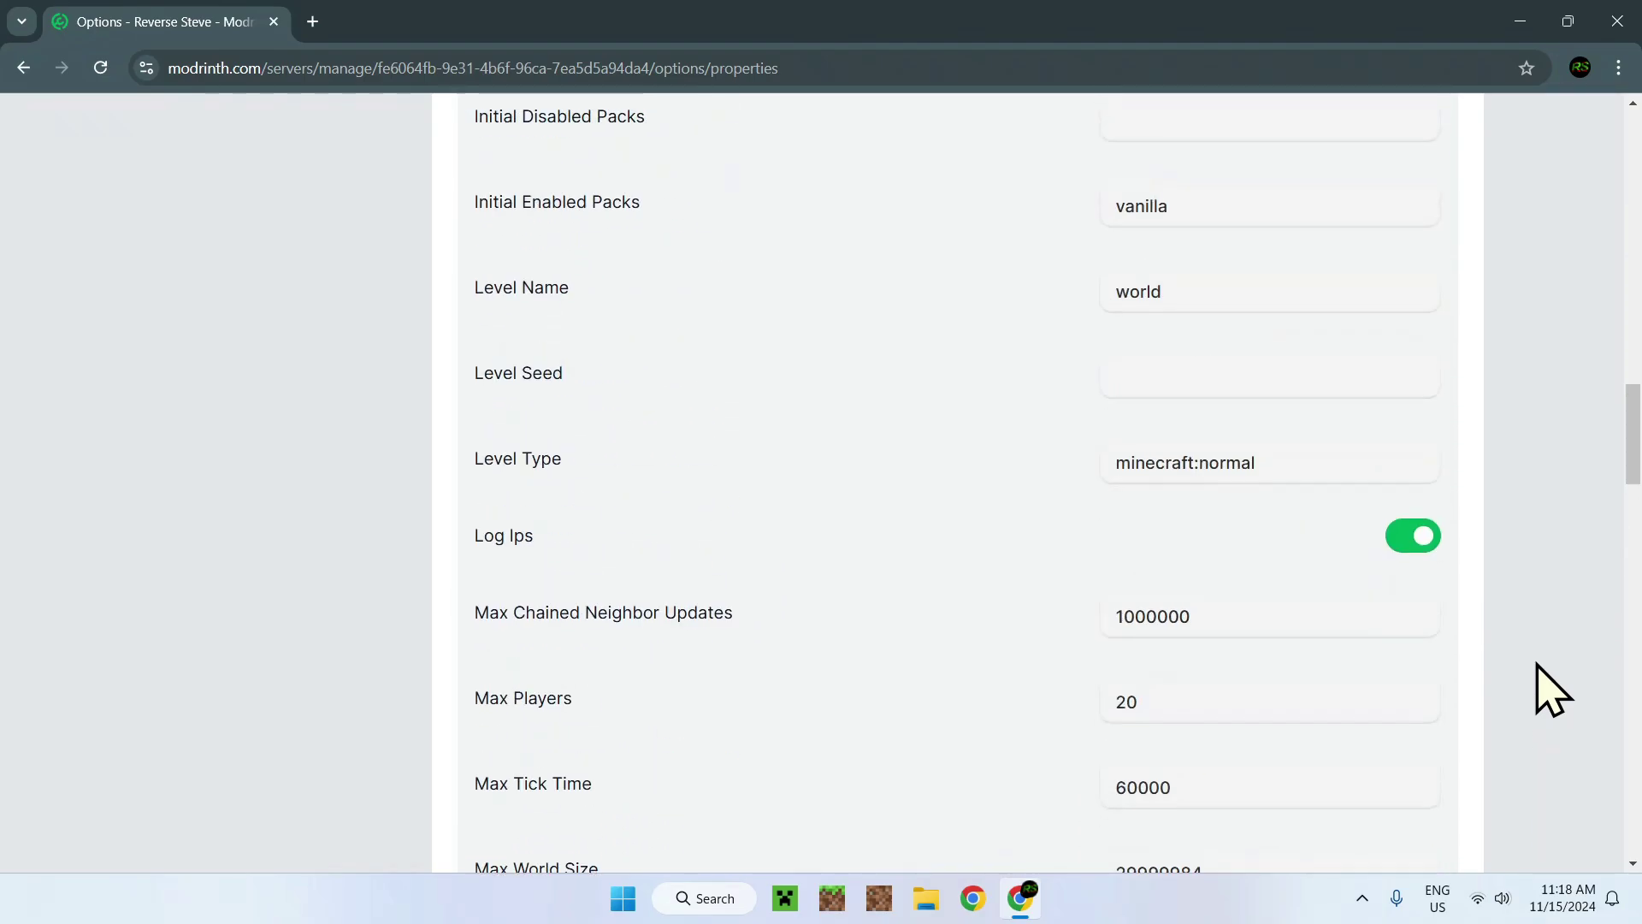
{"action": "scroll", "coordinate": [1550, 689], "scroll_direction": "up", "scroll_amount": 9}
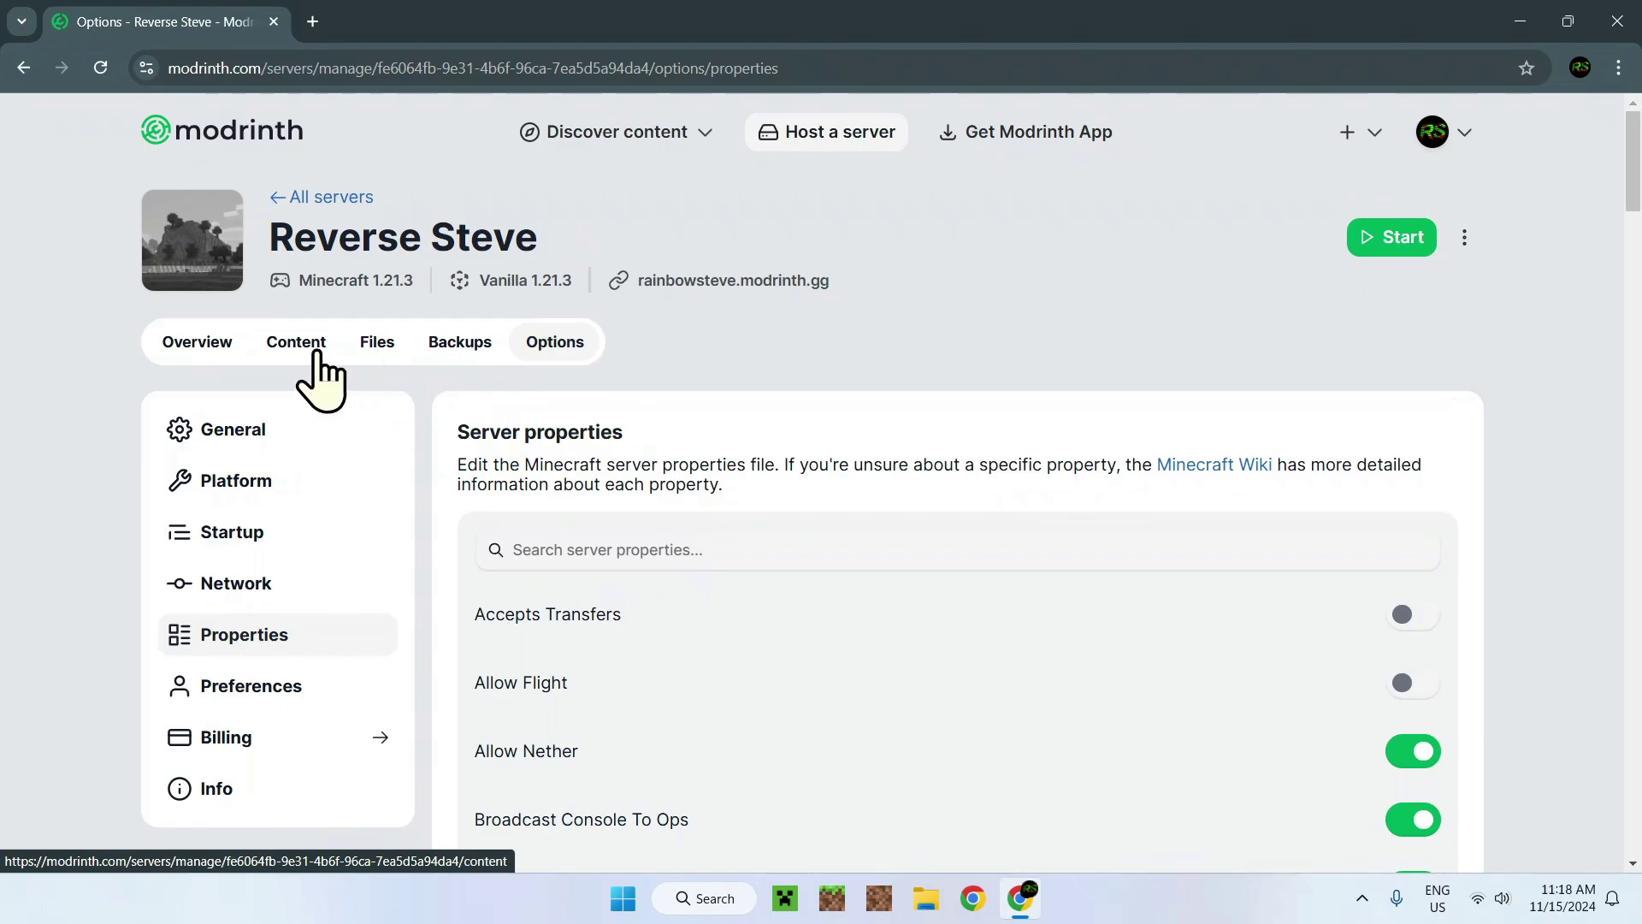
{"action": "left_click", "coordinate": [377, 346]}
{"action": "scroll", "coordinate": [398, 411], "scroll_direction": "down", "scroll_amount": 6}
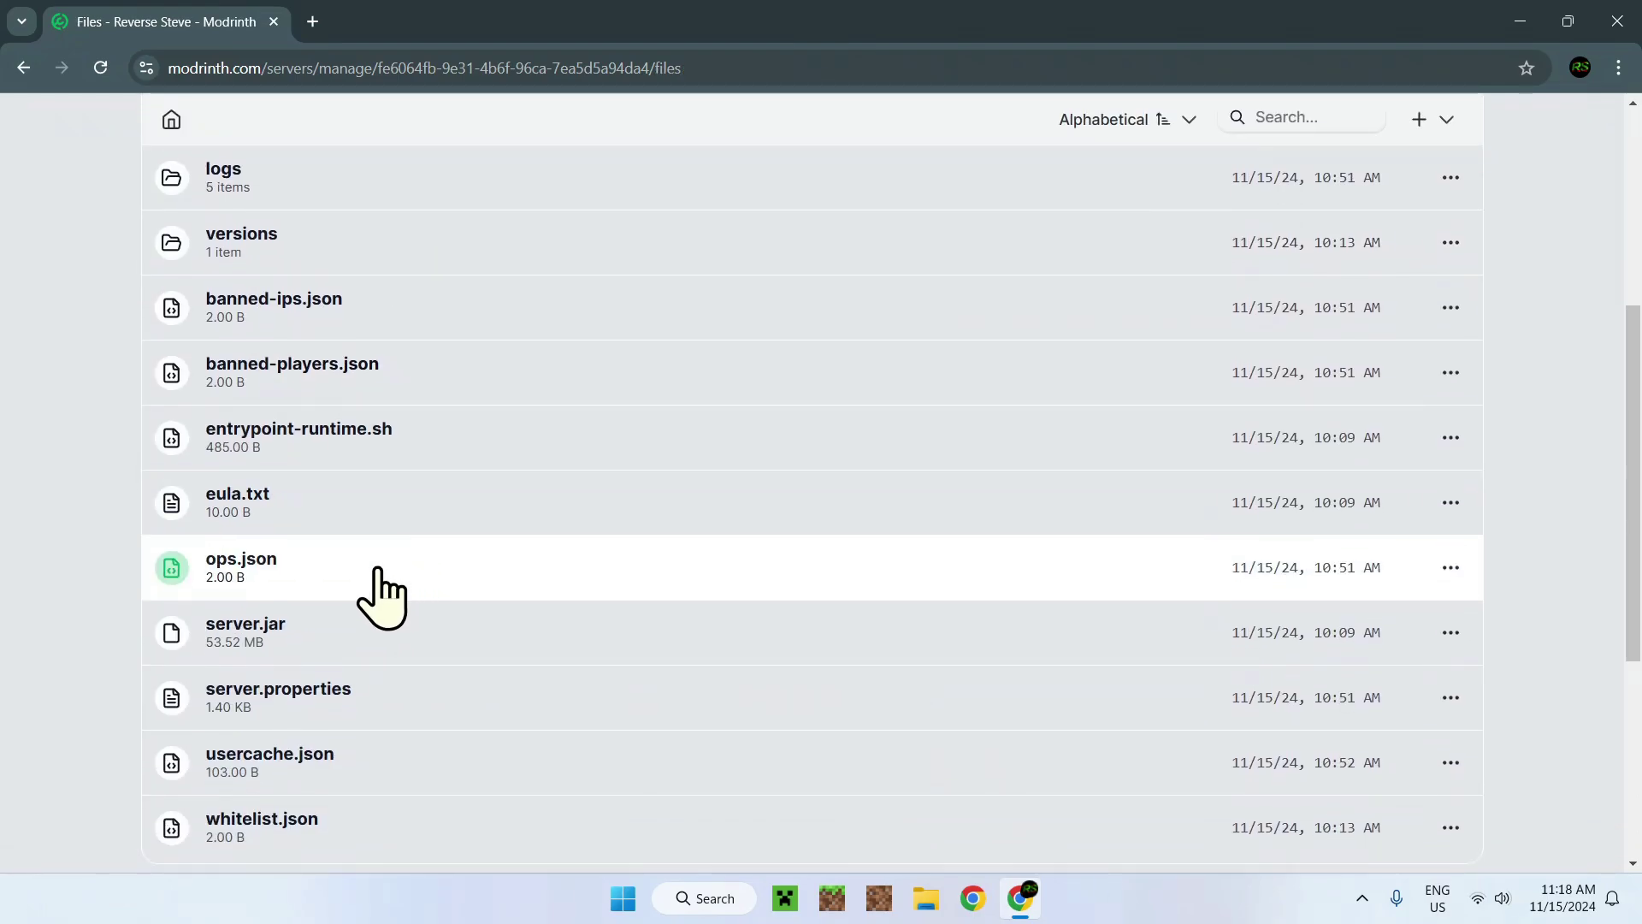
{"action": "left_click", "coordinate": [354, 599]}
Scroll through the server.properties contents to review each setting
{"action": "scroll", "coordinate": [514, 569], "scroll_direction": "down", "scroll_amount": 5}
{"action": "scroll", "coordinate": [1055, 590], "scroll_direction": "down", "scroll_amount": 3}
{"action": "scroll", "coordinate": [1055, 590], "scroll_direction": "down", "scroll_amount": 5}
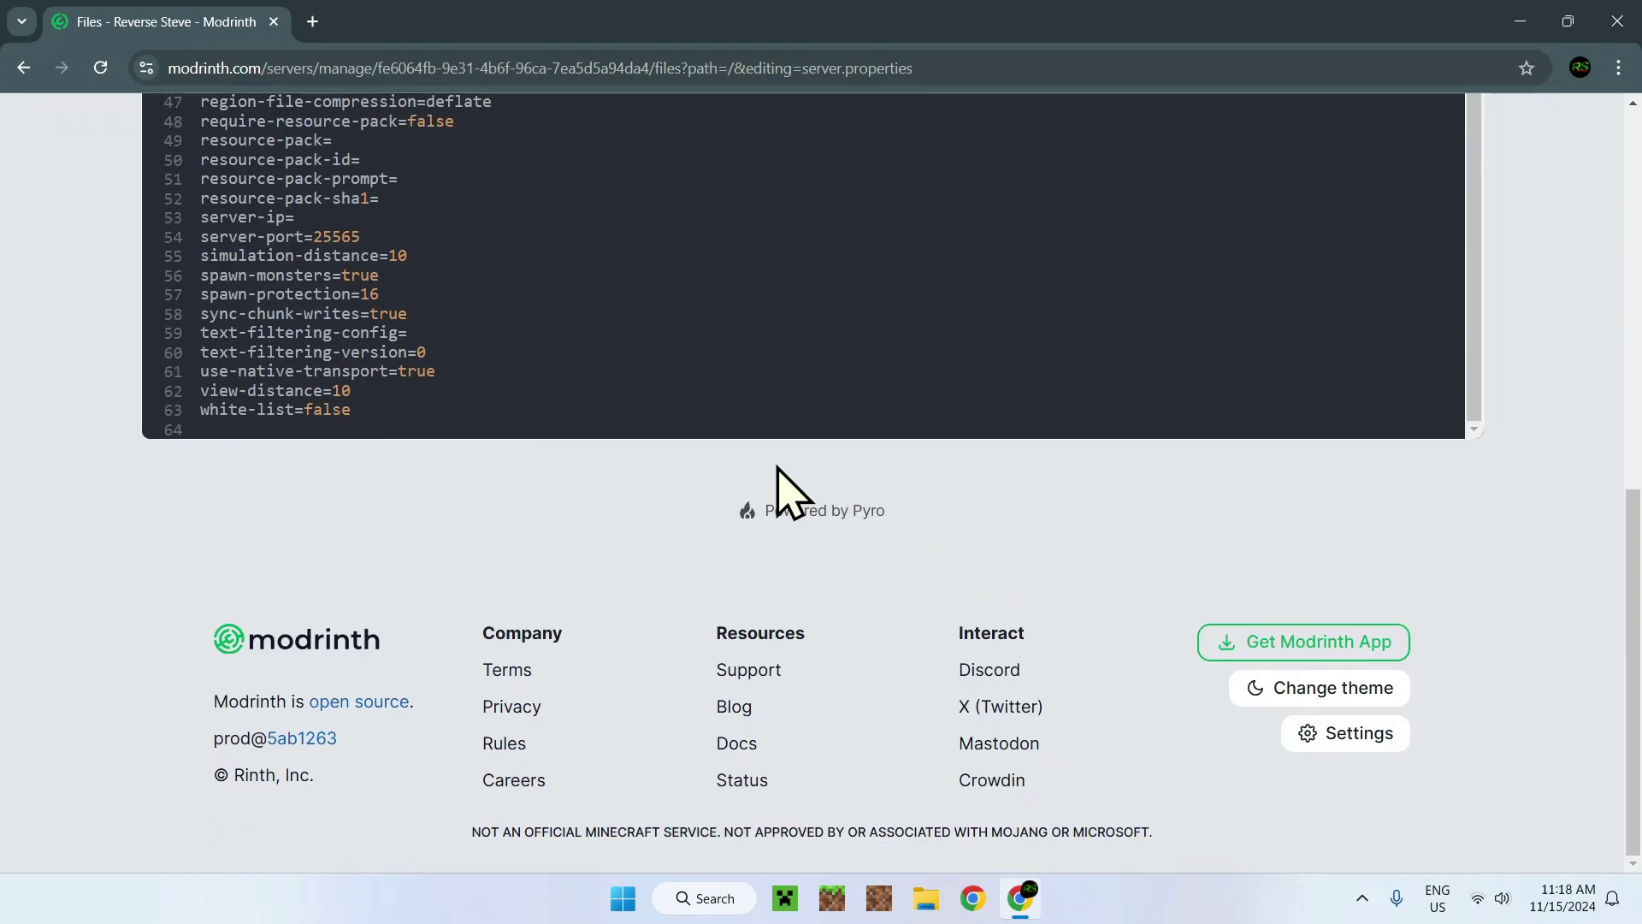
{"action": "scroll", "coordinate": [513, 375], "scroll_direction": "up", "scroll_amount": 2}
{"action": "scroll", "coordinate": [286, 410], "scroll_direction": "up", "scroll_amount": 3}
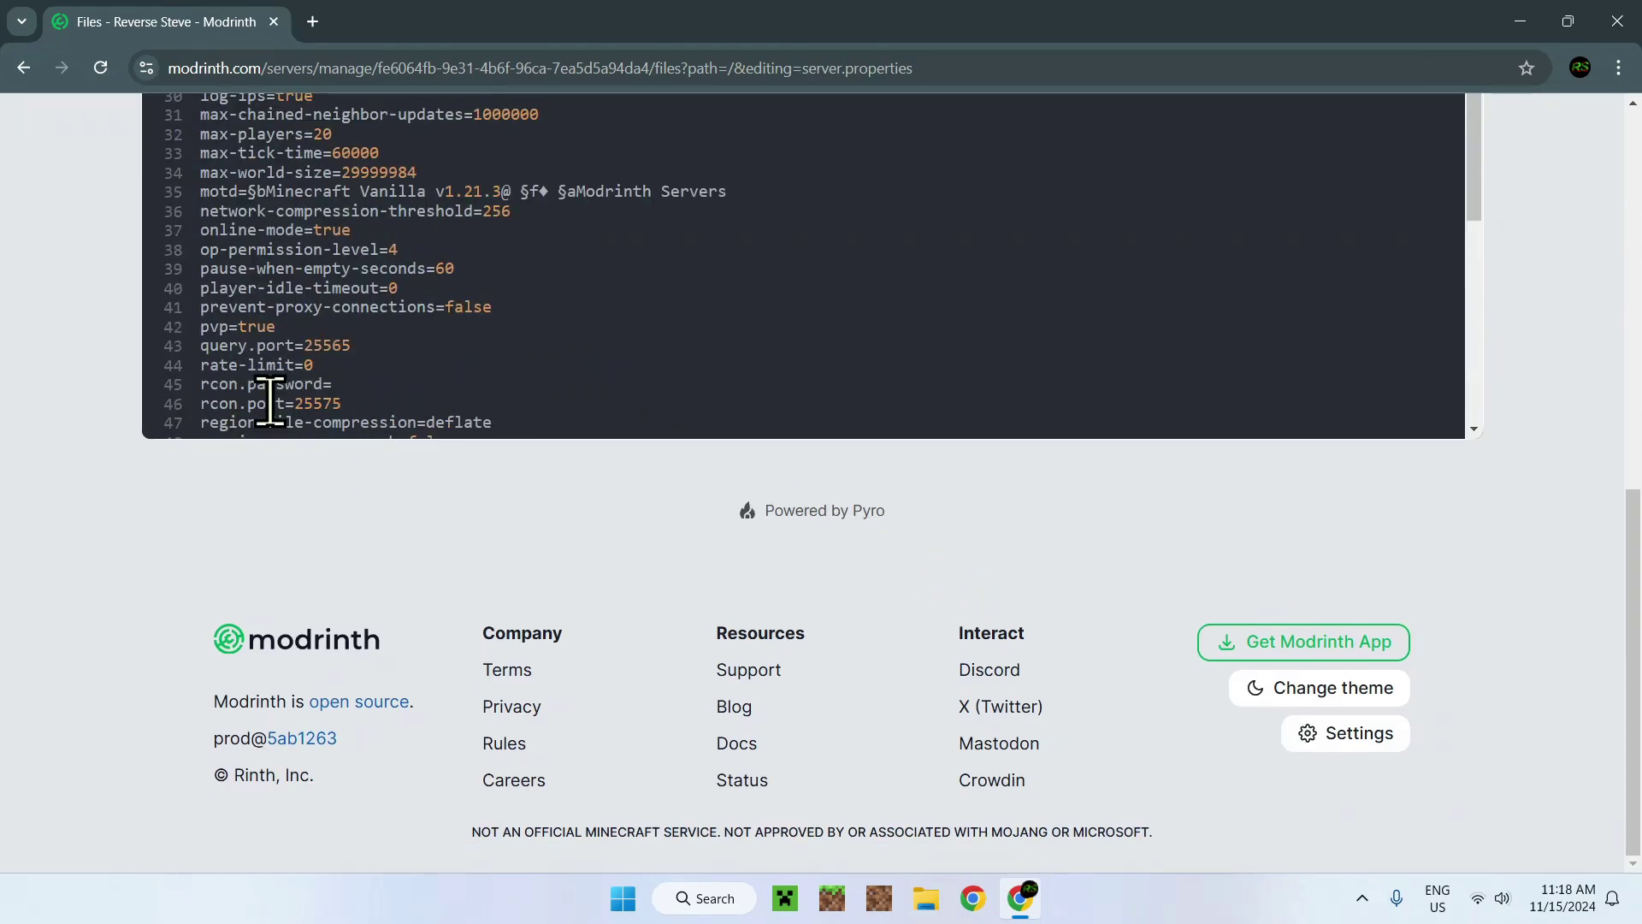
{"action": "scroll", "coordinate": [271, 403], "scroll_direction": "up", "scroll_amount": 10}
{"action": "scroll", "coordinate": [433, 428], "scroll_direction": "down", "scroll_amount": 7}
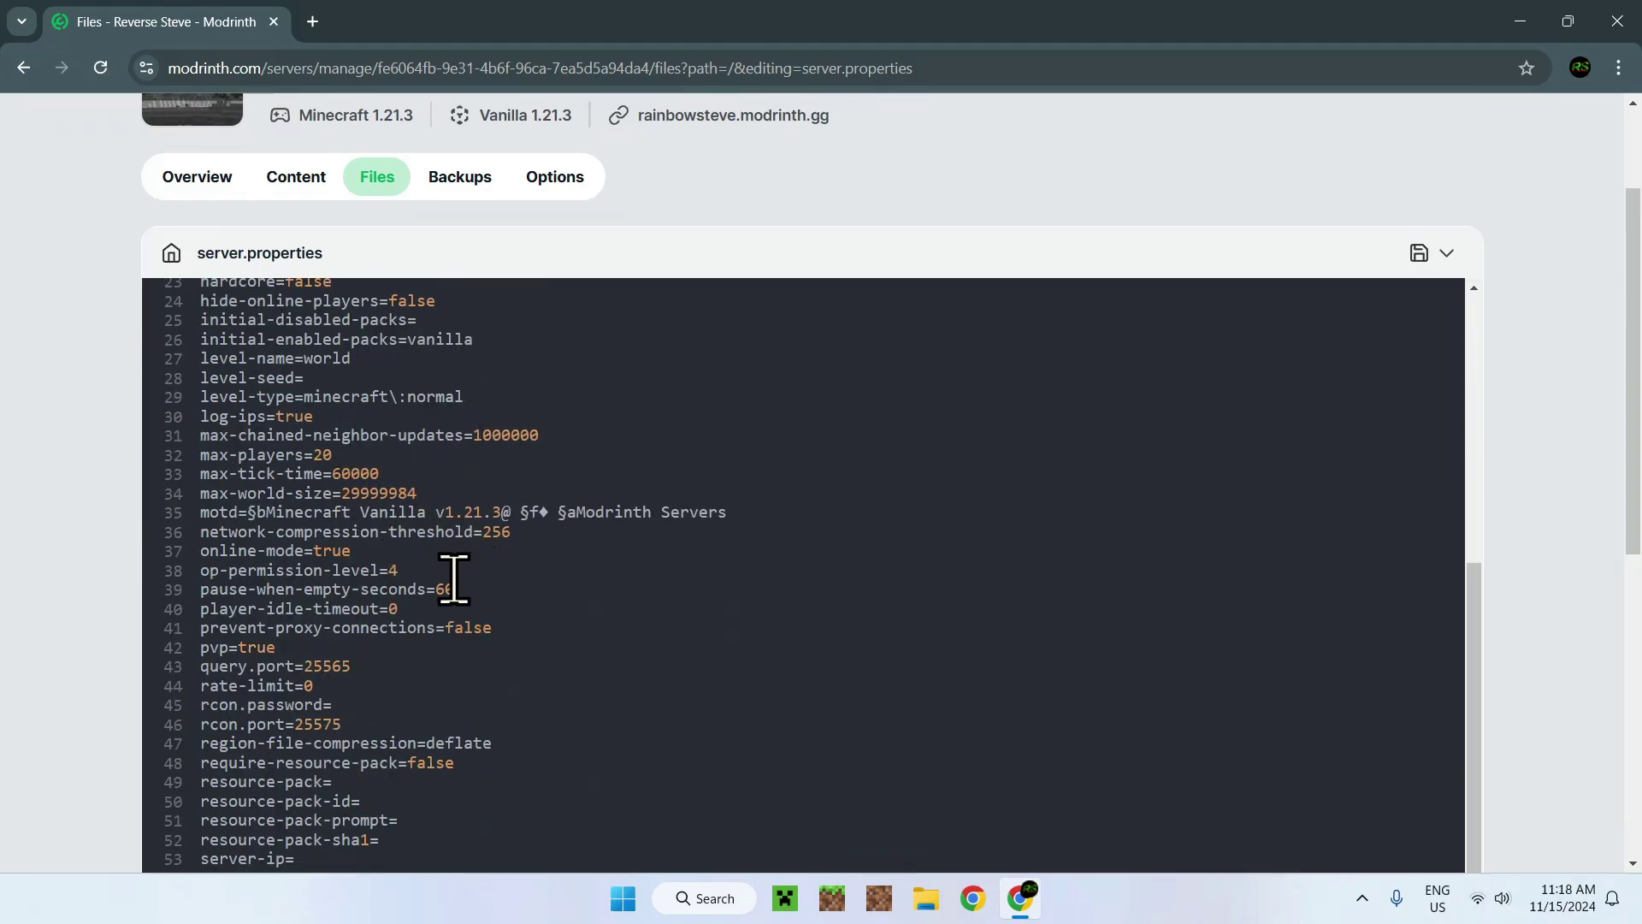
Discard the stray 'a' edit by reloading, then view the Save dropdown options
{"action": "type", "text": "a"}
{"action": "left_click", "coordinate": [100, 68]}
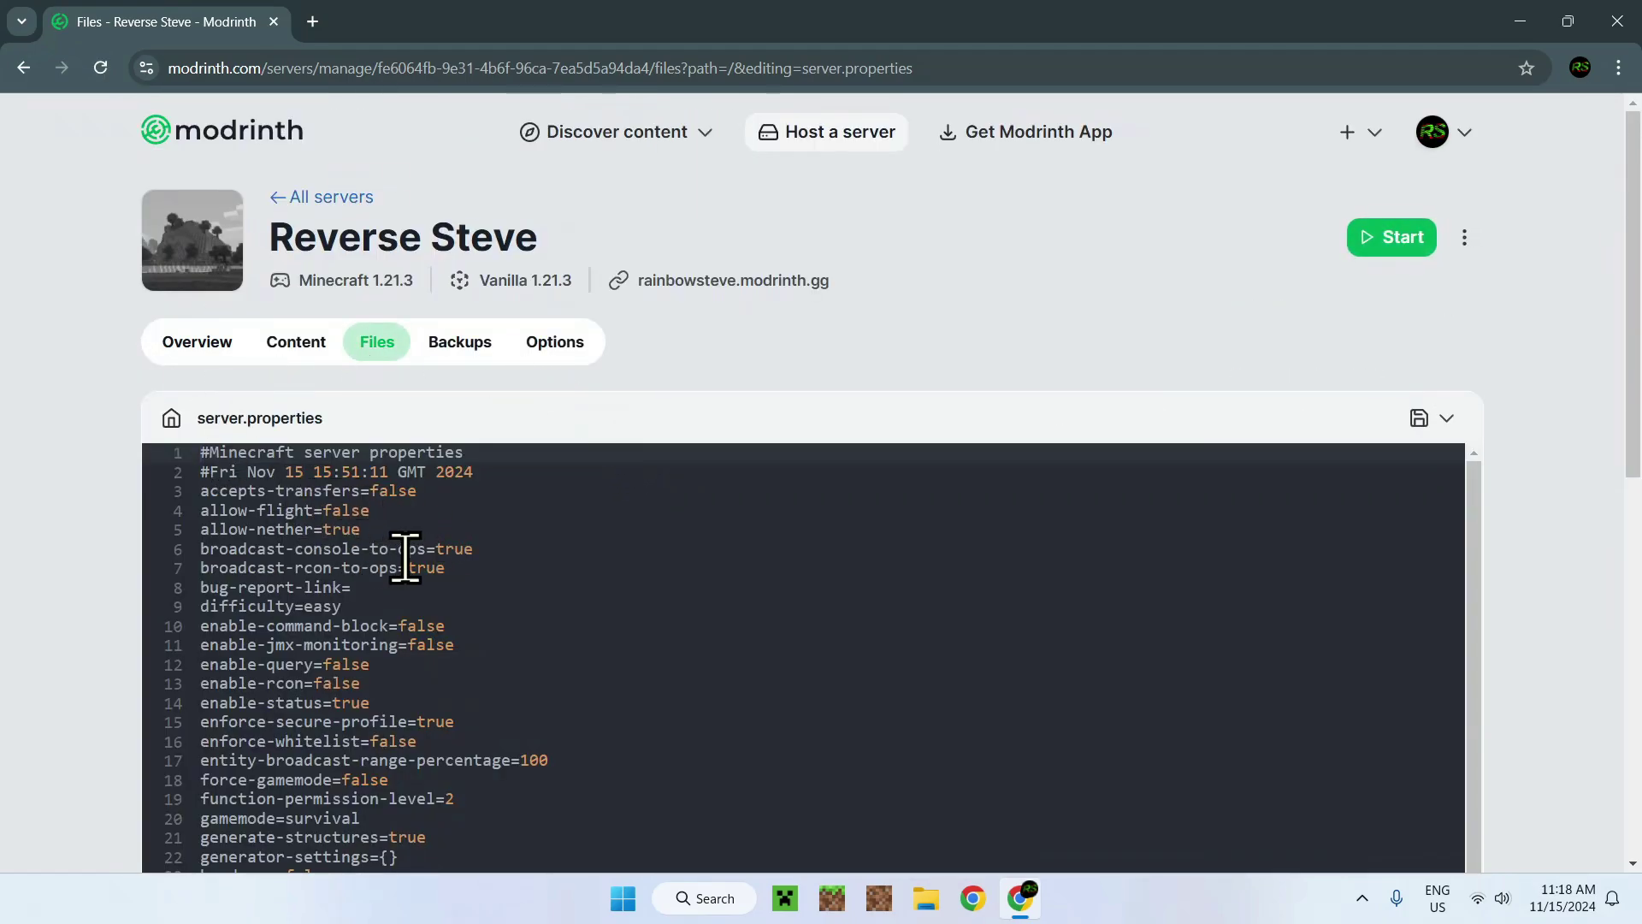
{"action": "left_click", "coordinate": [1444, 421]}
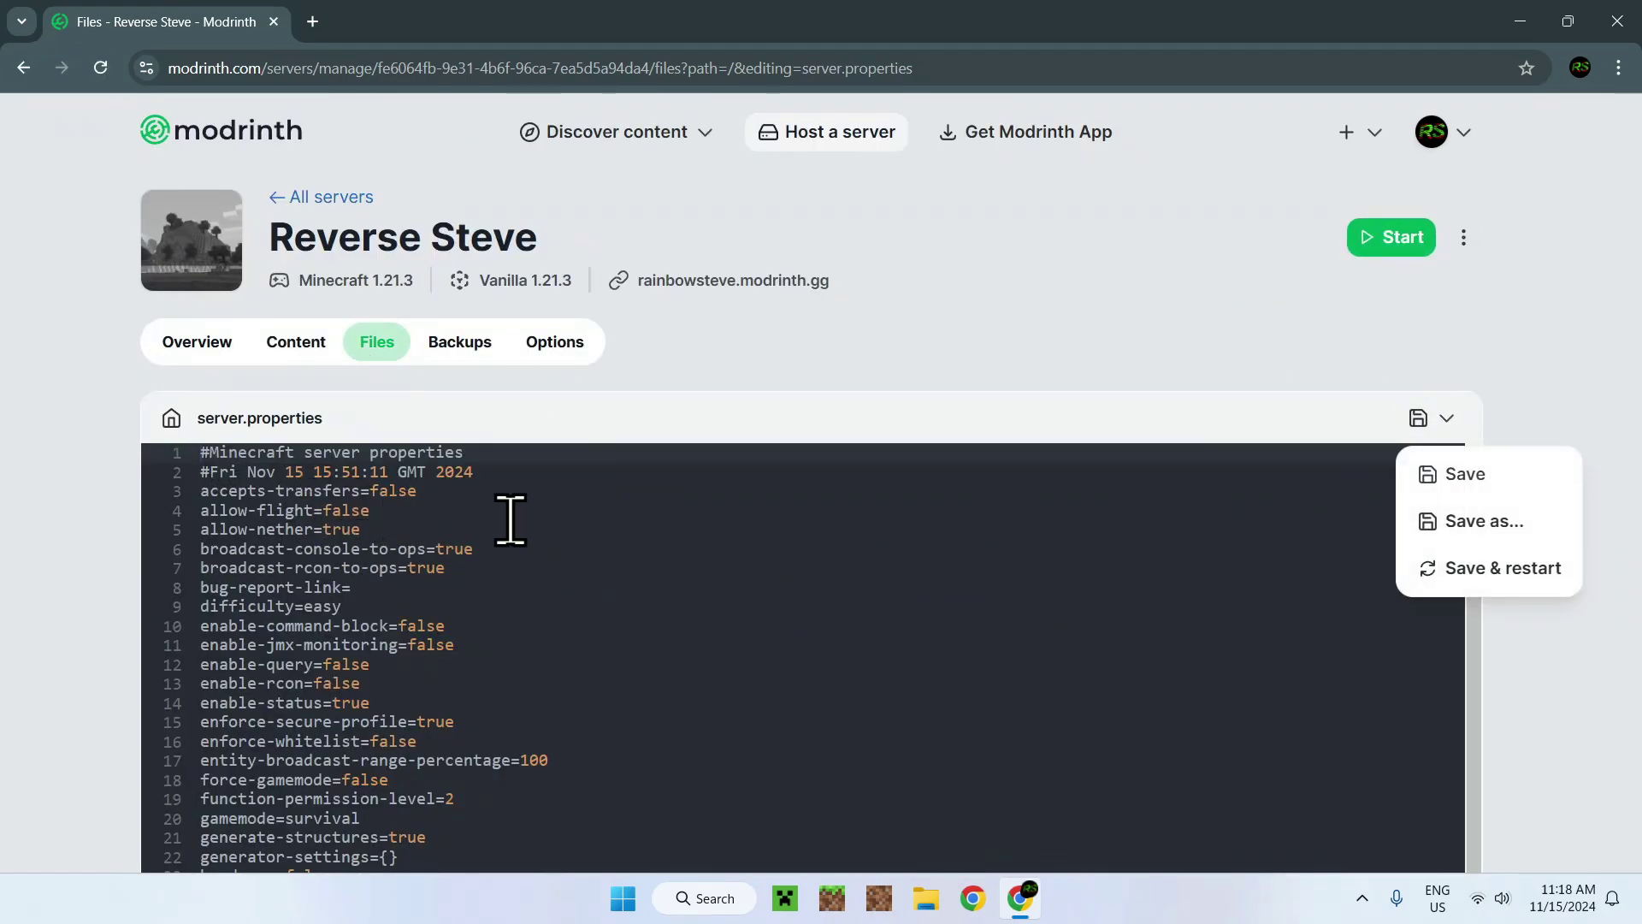
Return to the Reverse Steve server's Overview with its CPU, memory and console
{"action": "left_click", "coordinate": [196, 347]}
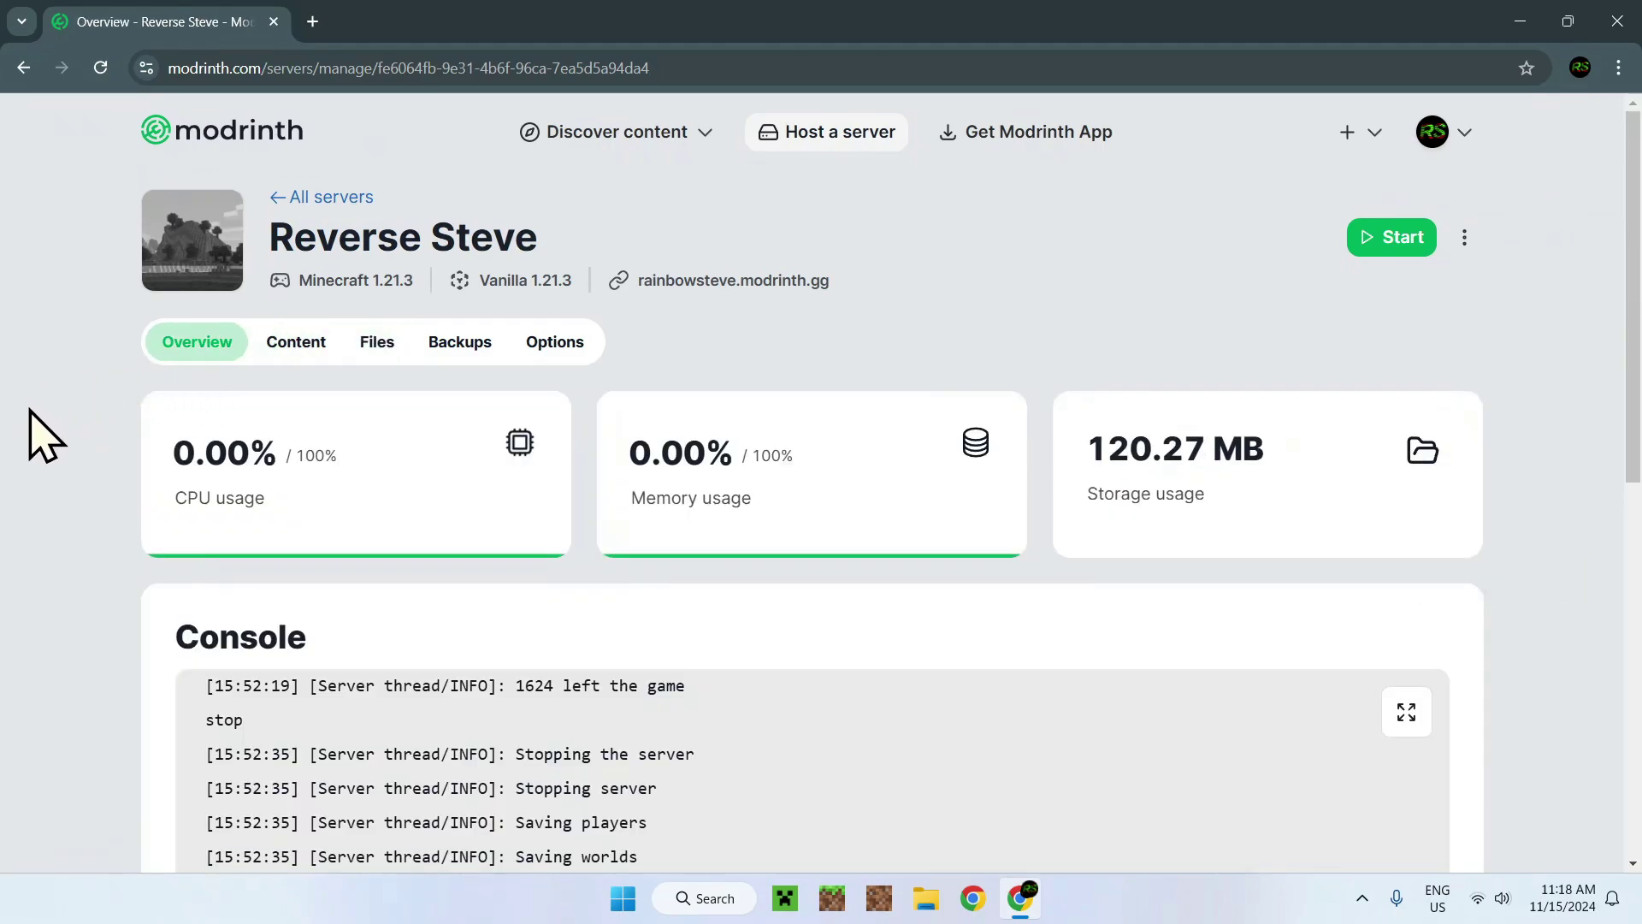